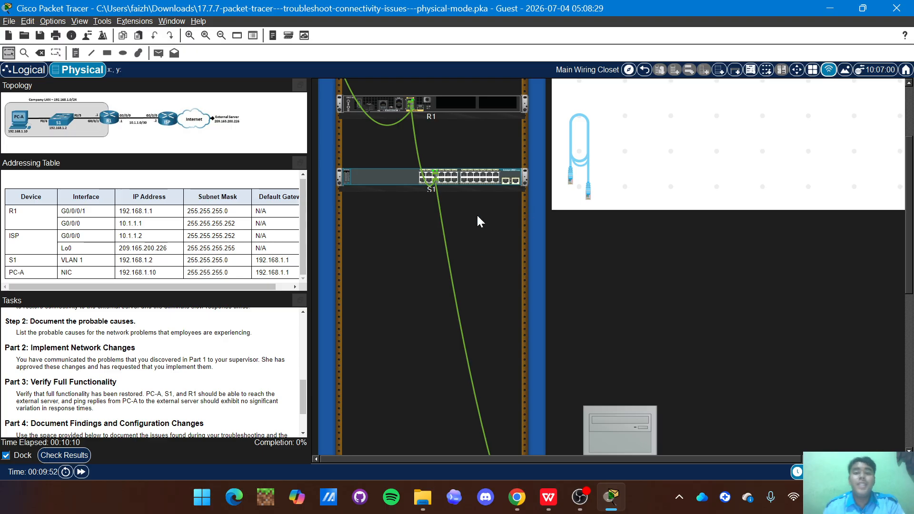
Review the activity's objectives, background scenario and Part 1 introduction in the task instructions.
{"action": "scroll", "coordinate": [152, 371], "scroll_direction": "up", "scroll_amount": 5}
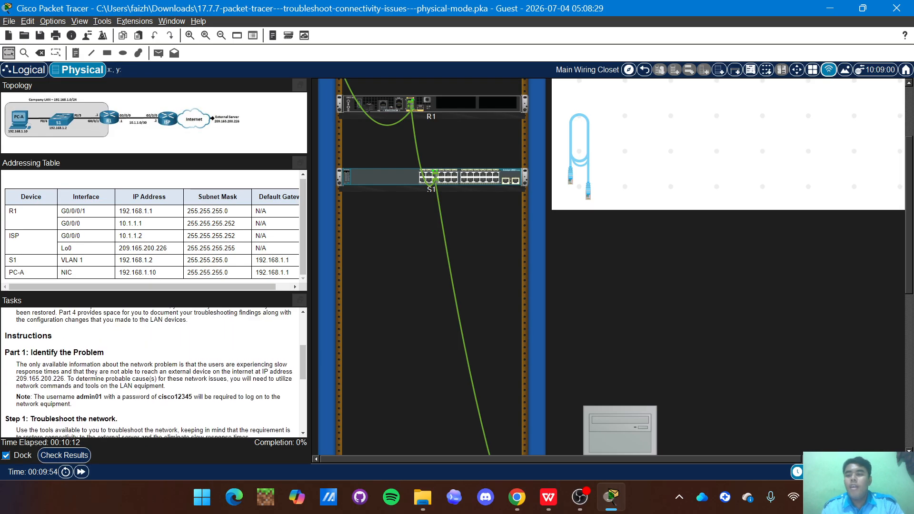
{"action": "scroll", "coordinate": [153, 372], "scroll_direction": "up", "scroll_amount": 3}
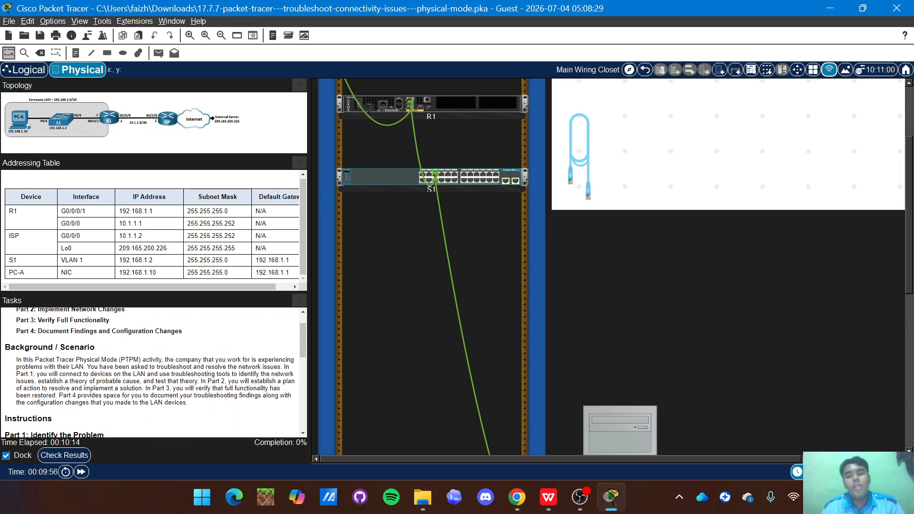
{"action": "scroll", "coordinate": [134, 353], "scroll_direction": "up", "scroll_amount": 2}
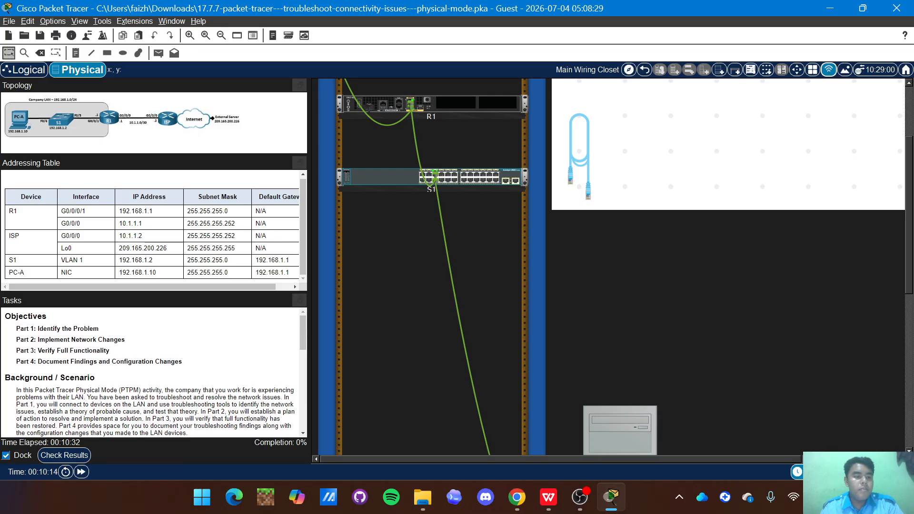
{"action": "scroll", "coordinate": [151, 372], "scroll_direction": "down", "scroll_amount": 1}
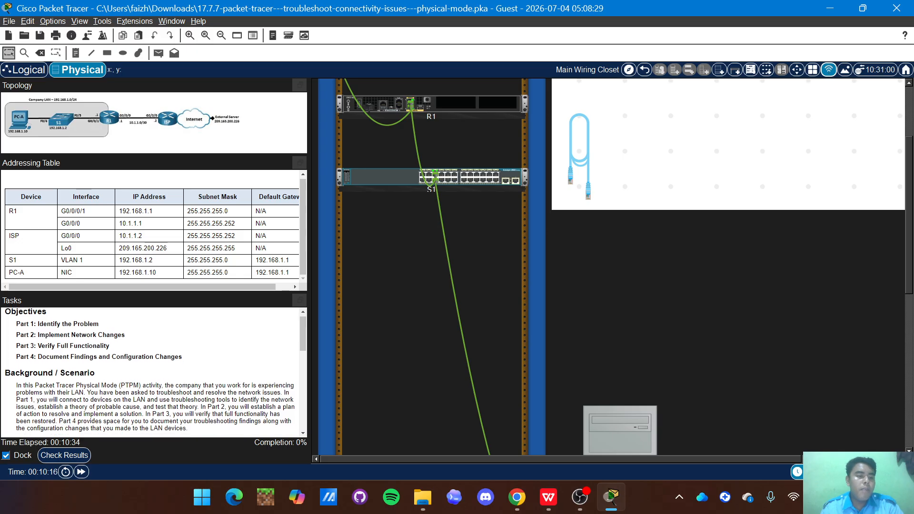
{"action": "scroll", "coordinate": [159, 364], "scroll_direction": "down", "scroll_amount": 2}
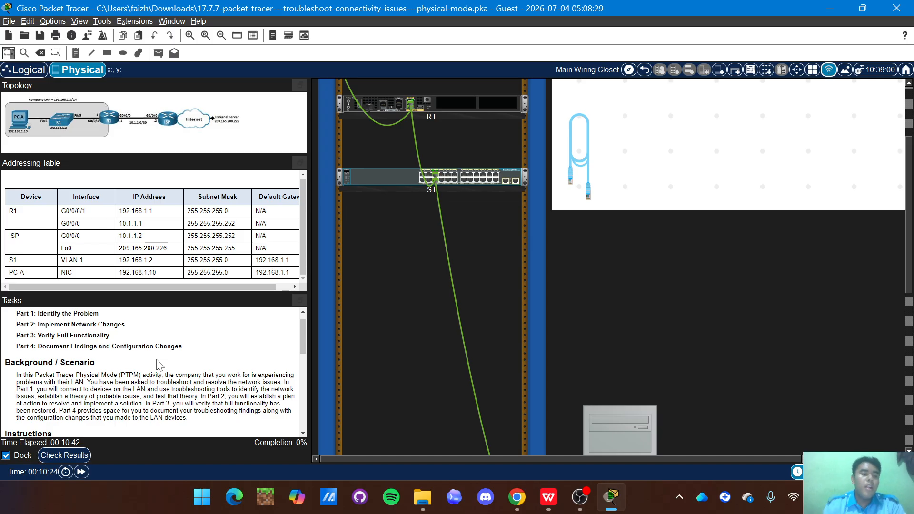
{"action": "scroll", "coordinate": [159, 365], "scroll_direction": "down", "scroll_amount": 3}
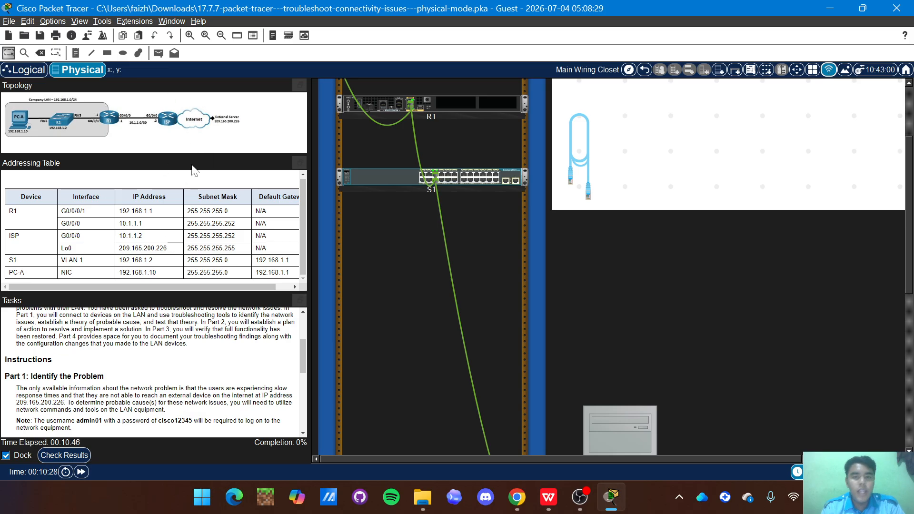
Examine the wiring closet's rack with R1 and S1, the cable pegboard, and PC-A with its cabling.
{"action": "scroll", "coordinate": [366, 315], "scroll_direction": "up", "scroll_amount": 3}
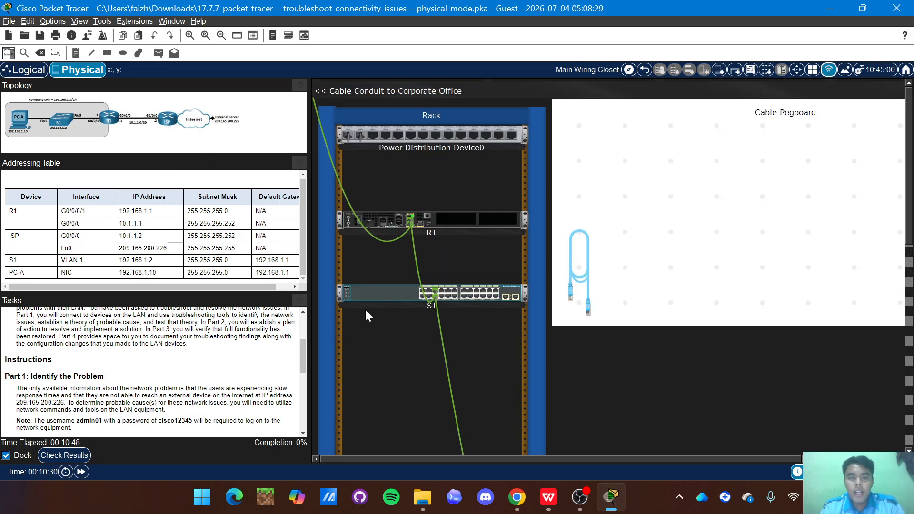
{"action": "scroll", "coordinate": [365, 307], "scroll_direction": "down", "scroll_amount": 1}
{"action": "scroll", "coordinate": [405, 175], "scroll_direction": "up", "scroll_amount": 1}
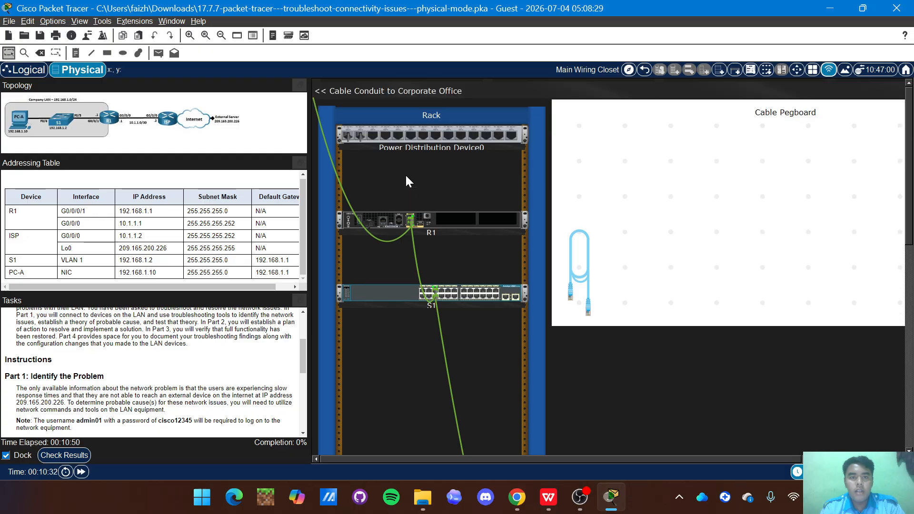
{"action": "scroll", "coordinate": [406, 181], "scroll_direction": "down", "scroll_amount": 7}
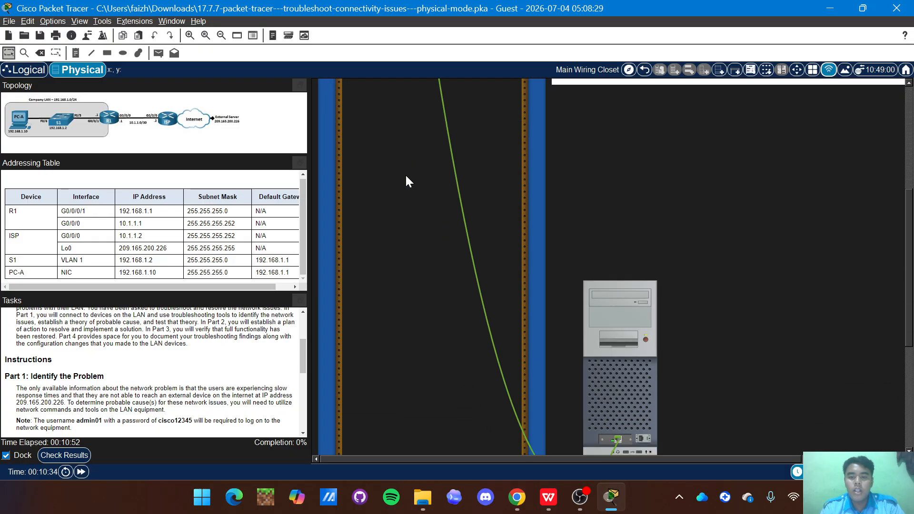
{"action": "scroll", "coordinate": [406, 181], "scroll_direction": "down", "scroll_amount": 6}
{"action": "scroll", "coordinate": [406, 181], "scroll_direction": "up", "scroll_amount": 4}
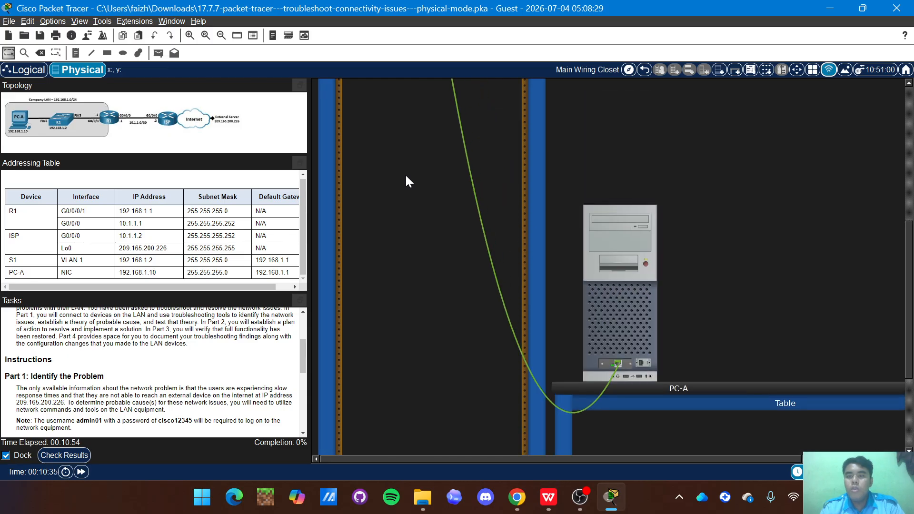
{"action": "scroll", "coordinate": [406, 181], "scroll_direction": "right", "scroll_amount": 3}
{"action": "scroll", "coordinate": [446, 116], "scroll_direction": "up", "scroll_amount": 9}
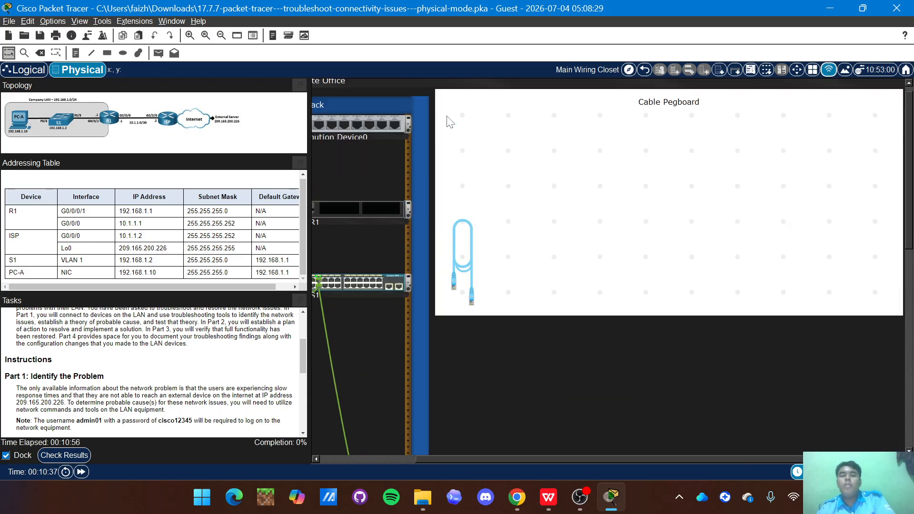
{"action": "scroll", "coordinate": [521, 129], "scroll_direction": "left", "scroll_amount": 2}
{"action": "scroll", "coordinate": [520, 129], "scroll_direction": "up", "scroll_amount": 1}
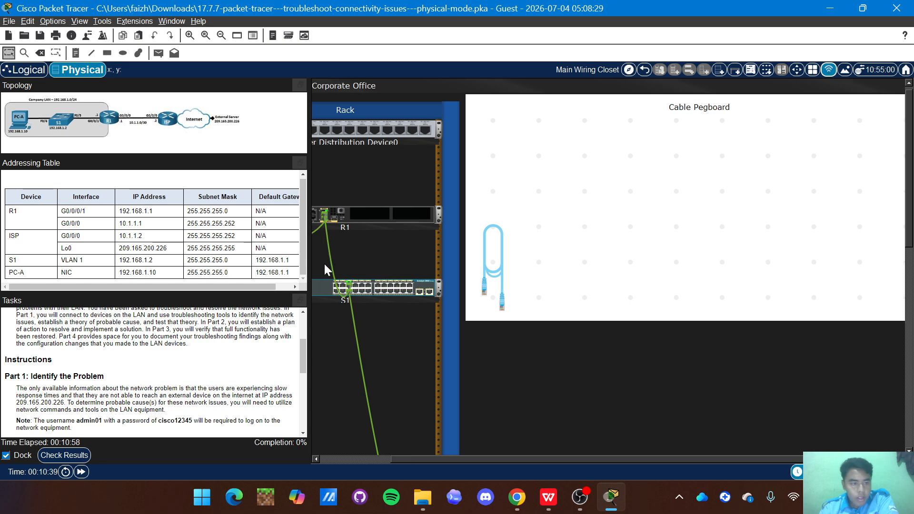
{"action": "scroll", "coordinate": [324, 263], "scroll_direction": "left", "scroll_amount": 2}
Read the Part 1 troubleshooting and documentation steps and the Part 2 instructions in the task list.
{"action": "scroll", "coordinate": [152, 371], "scroll_direction": "down", "scroll_amount": 2}
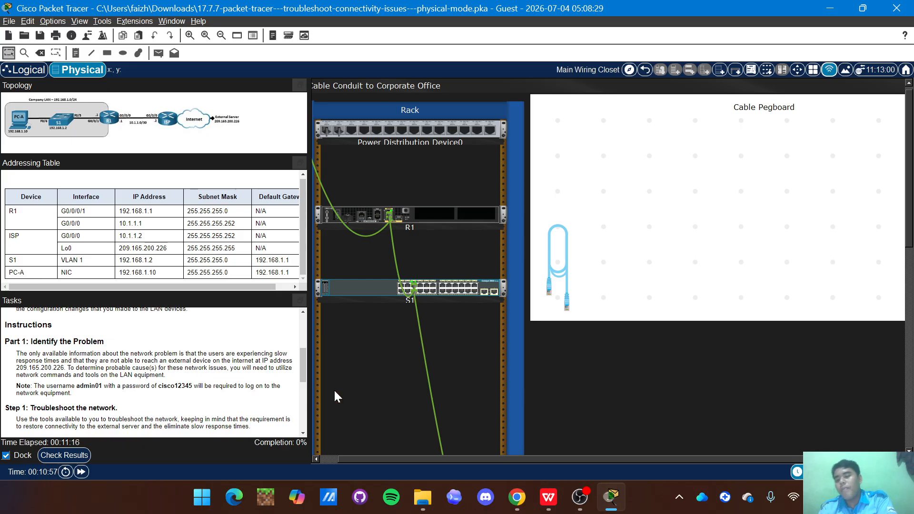
{"action": "scroll", "coordinate": [374, 391], "scroll_direction": "down", "scroll_amount": 3}
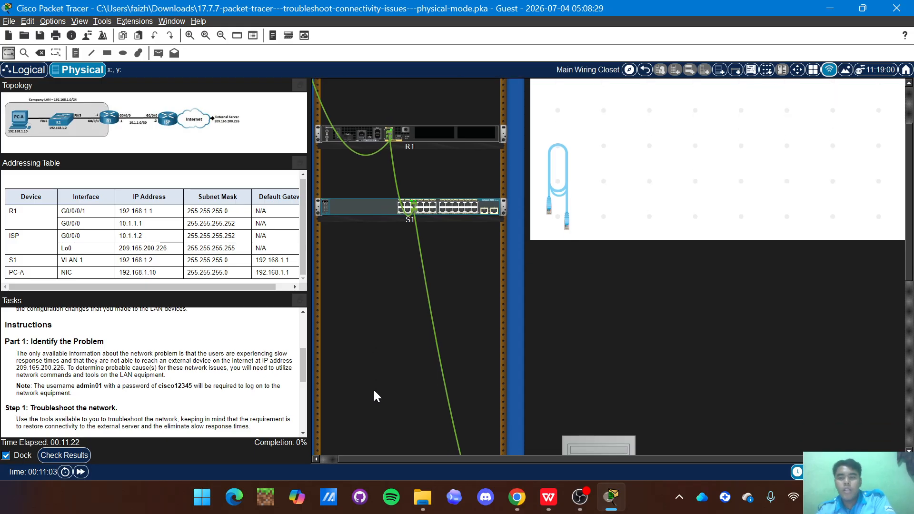
{"action": "scroll", "coordinate": [160, 405], "scroll_direction": "down", "scroll_amount": 2}
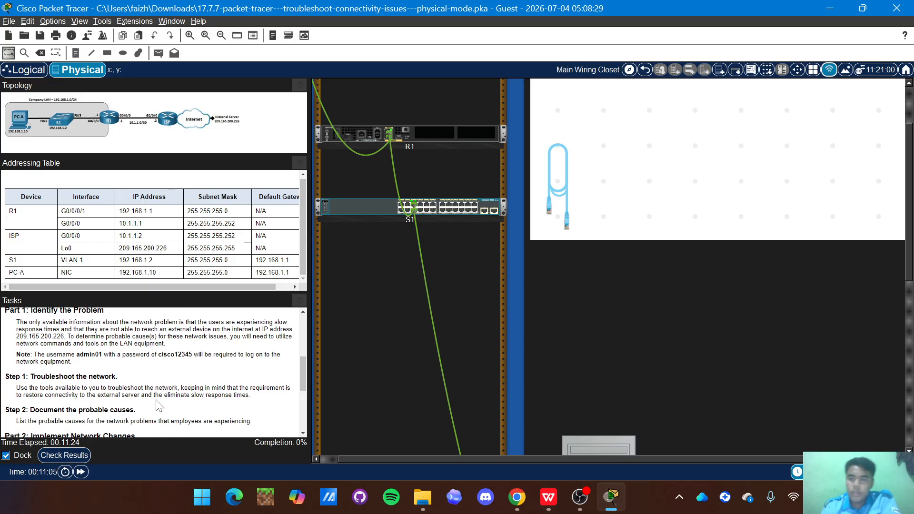
{"action": "scroll", "coordinate": [160, 405], "scroll_direction": "down", "scroll_amount": 3}
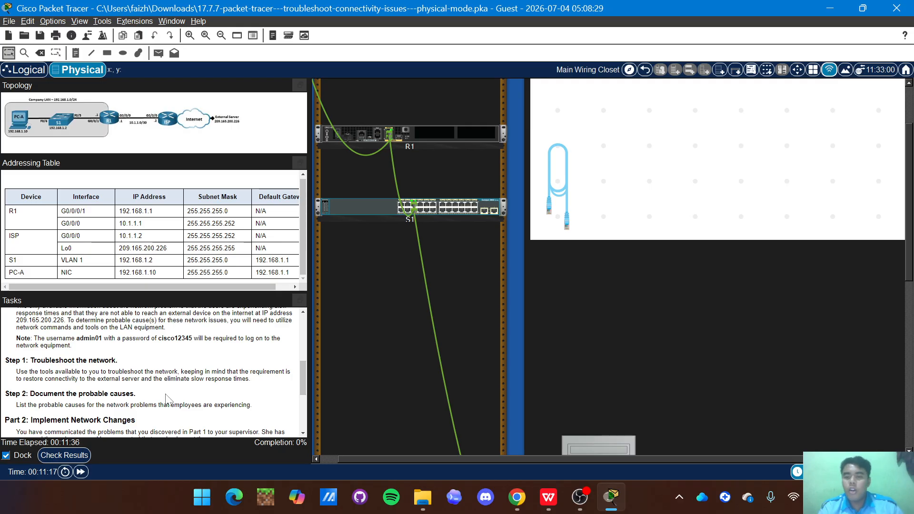
{"action": "scroll", "coordinate": [172, 353], "scroll_direction": "down", "scroll_amount": 3}
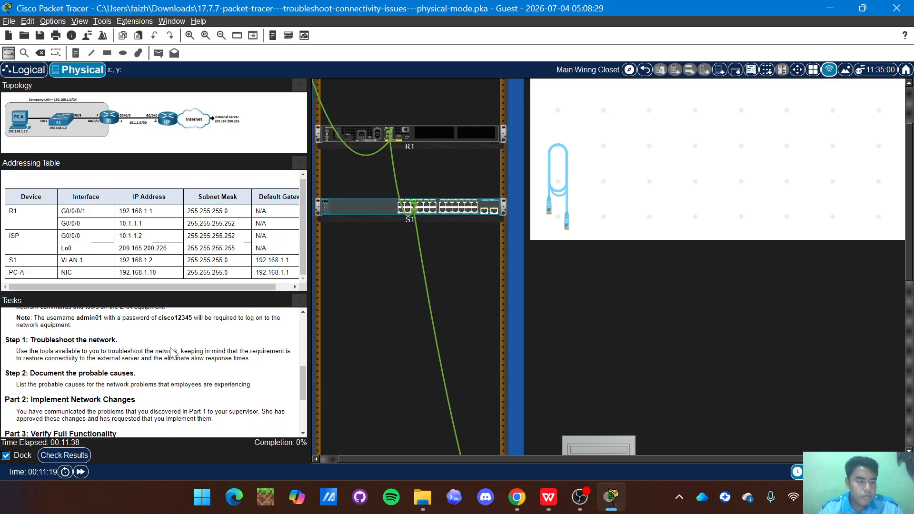
{"action": "scroll", "coordinate": [172, 353], "scroll_direction": "up", "scroll_amount": 2}
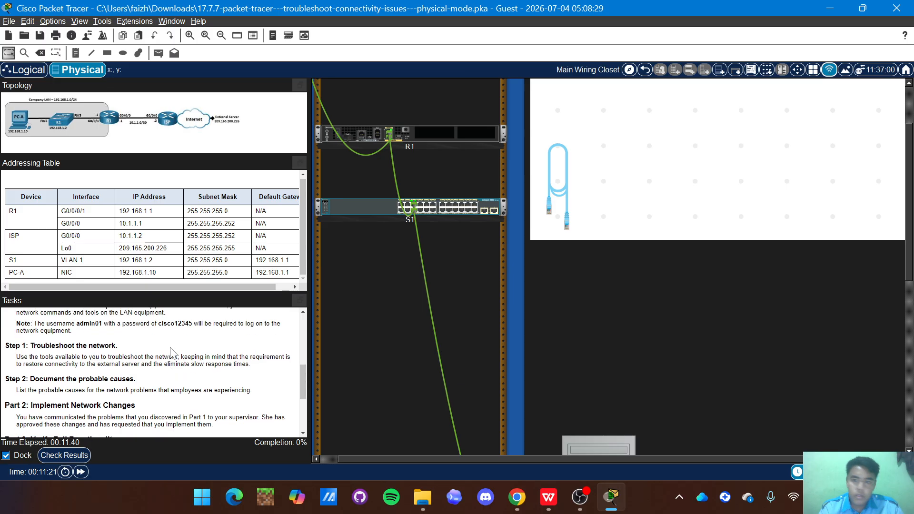
{"action": "scroll", "coordinate": [434, 222], "scroll_direction": "down", "scroll_amount": 1}
Open the Command Prompt on PC-A in the wiring closet.
{"action": "scroll", "coordinate": [509, 243], "scroll_direction": "down", "scroll_amount": 3}
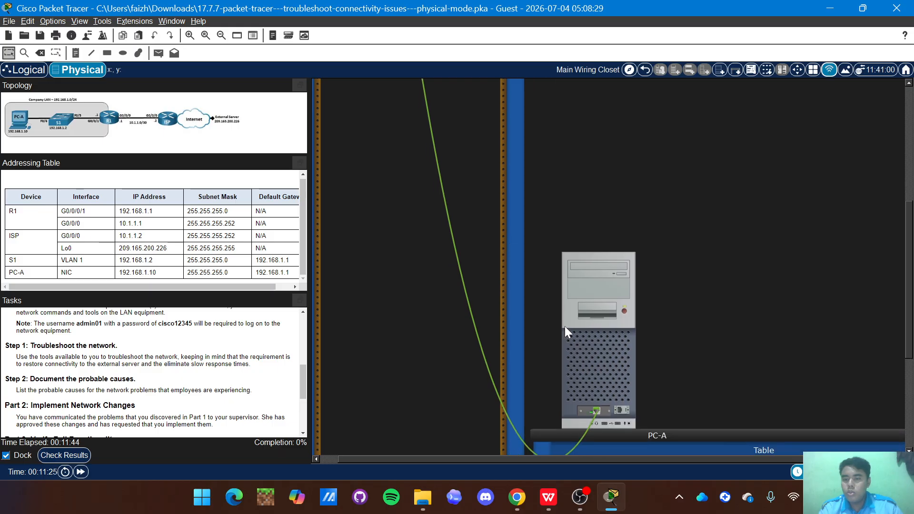
{"action": "scroll", "coordinate": [589, 309], "scroll_direction": "up", "scroll_amount": 4}
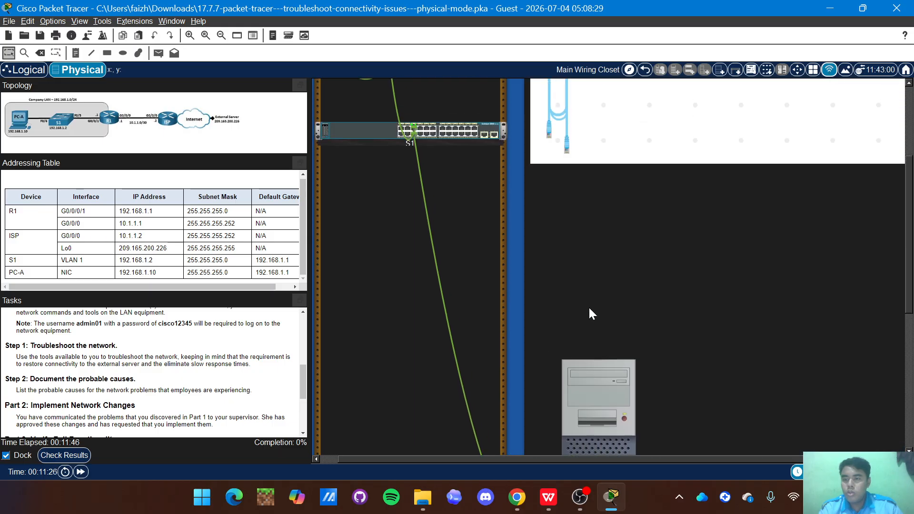
{"action": "scroll", "coordinate": [588, 307], "scroll_direction": "down", "scroll_amount": 4}
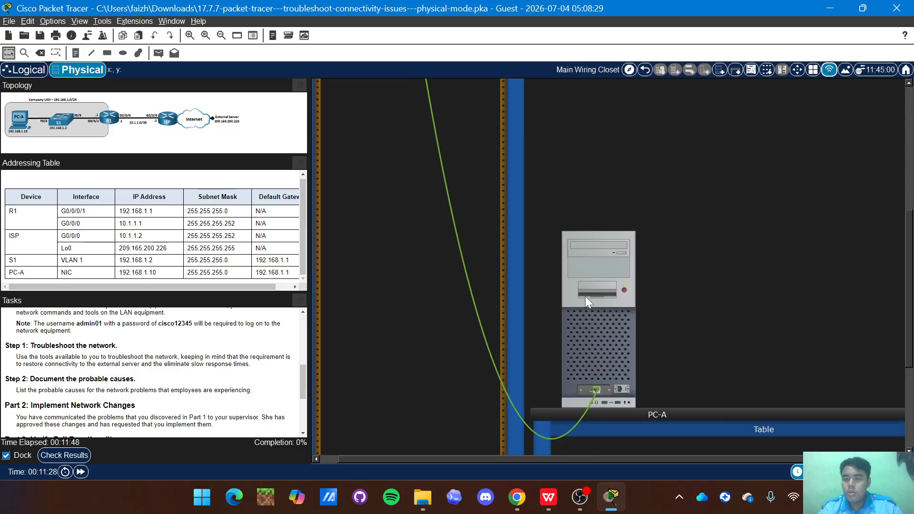
{"action": "left_click", "coordinate": [579, 259]}
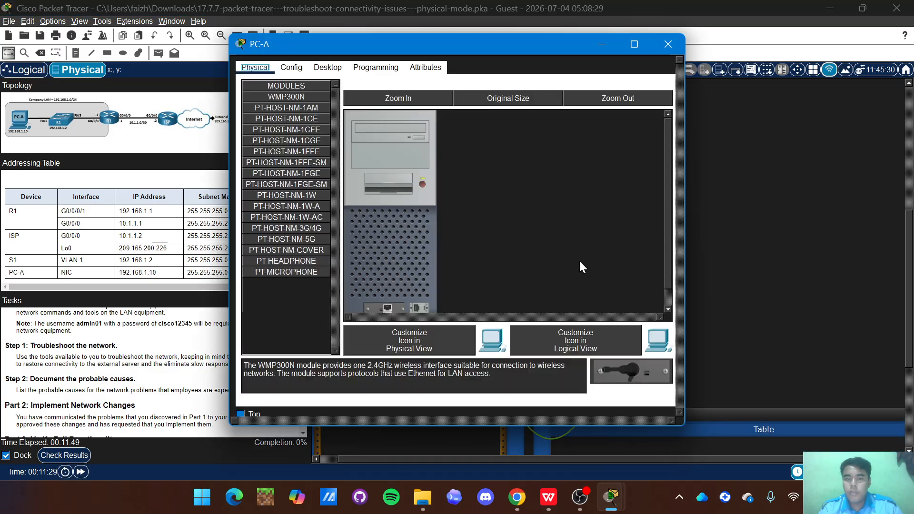
{"action": "left_click", "coordinate": [325, 71]}
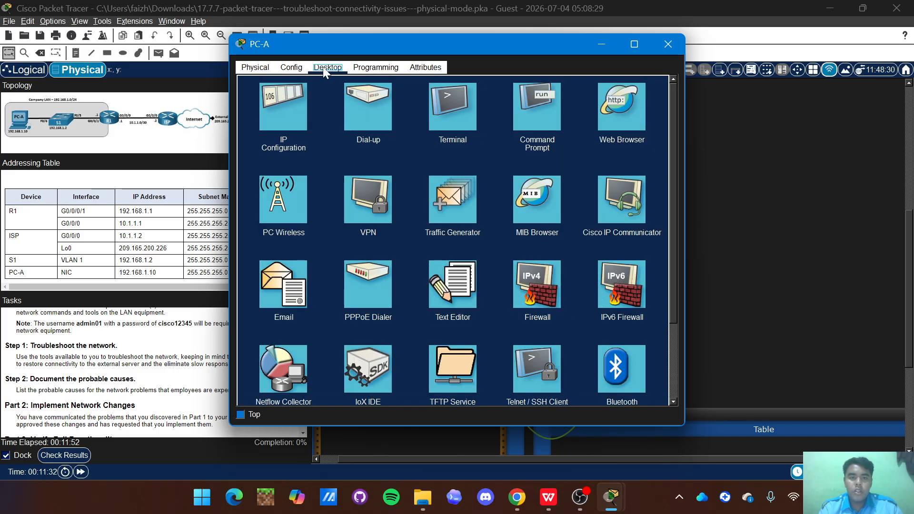
{"action": "left_click", "coordinate": [551, 107]}
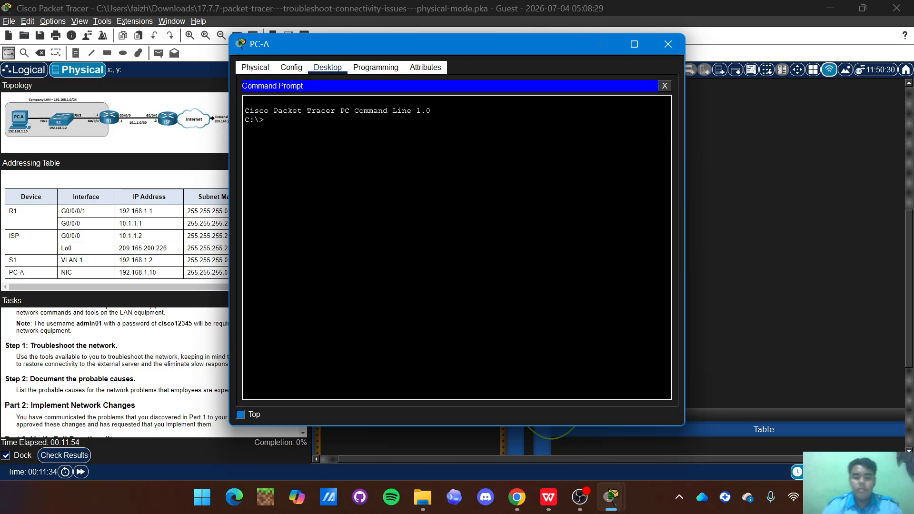
Display PC-A's IP configuration with ipconfig and compare it with the addressing table.
{"action": "type", "text": "ip config"}
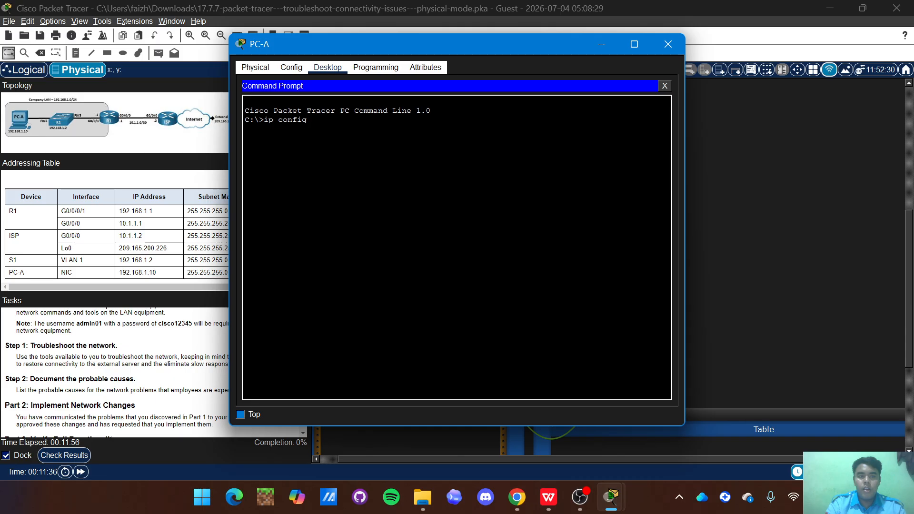
{"action": "key", "text": "Return"}
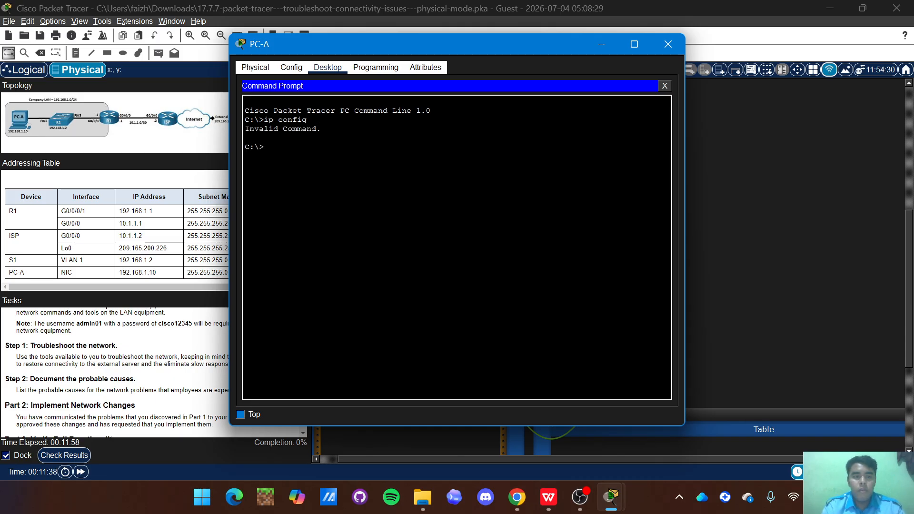
{"action": "key", "text": "Up"}
{"action": "key", "text": "Left"}
{"action": "key", "text": "Left"}
{"action": "key", "text": "Left"}
{"action": "key", "text": "Left"}
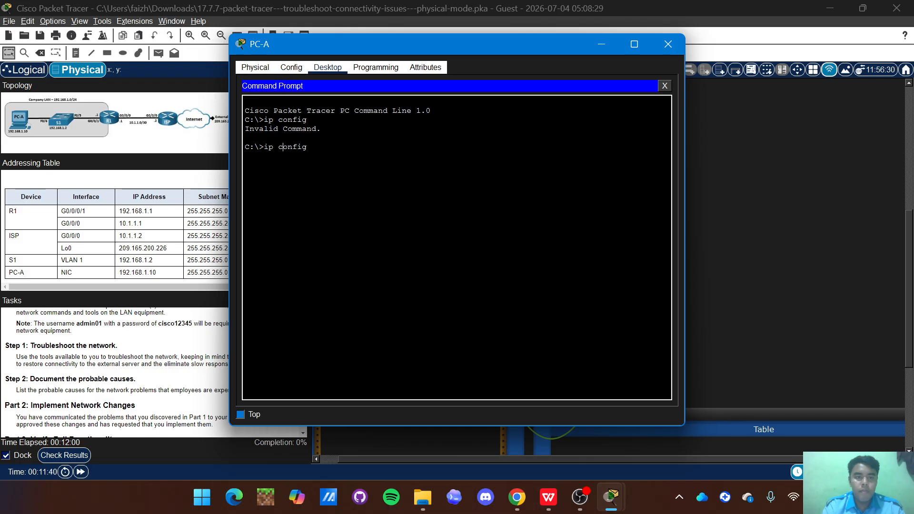
{"action": "key", "text": "Left"}
{"action": "key", "text": "Left"}
{"action": "key", "text": "BackSpace"}
{"action": "key", "text": "Return"}
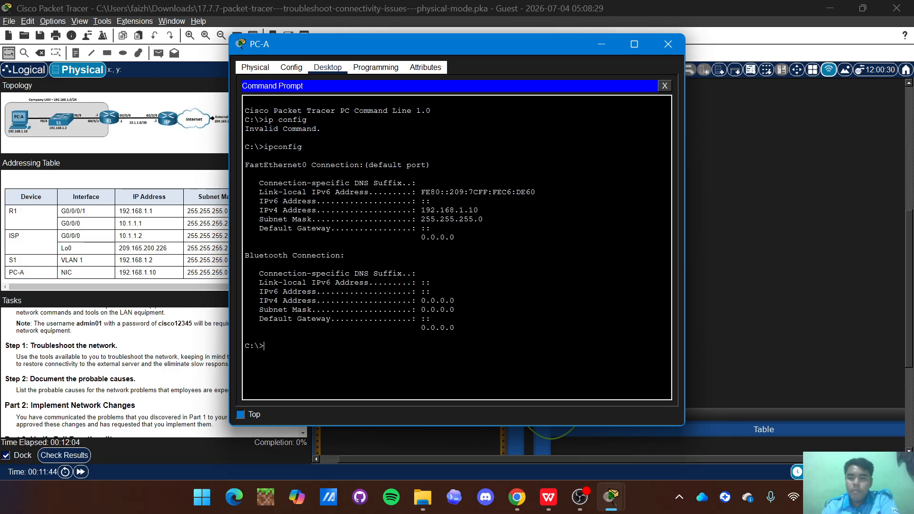
{"action": "scroll", "coordinate": [184, 233], "scroll_direction": "right", "scroll_amount": 1}
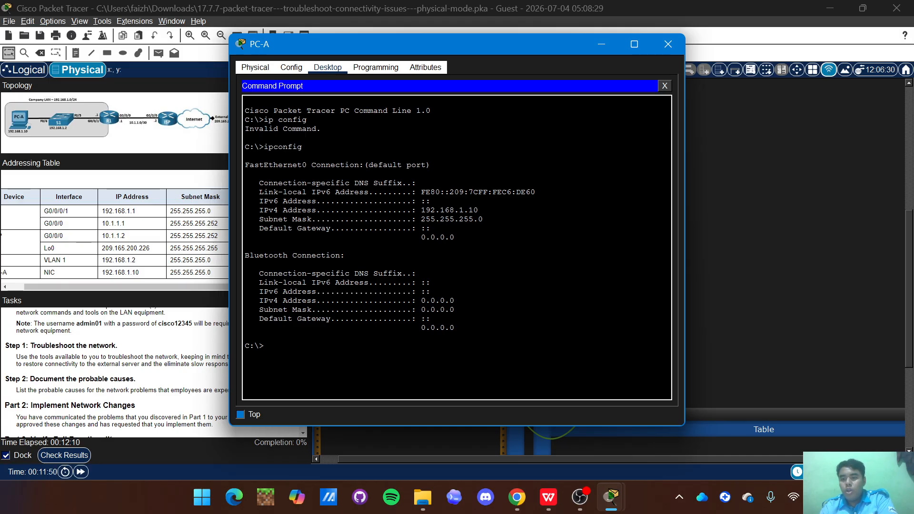
{"action": "scroll", "coordinate": [109, 259], "scroll_direction": "left", "scroll_amount": 1}
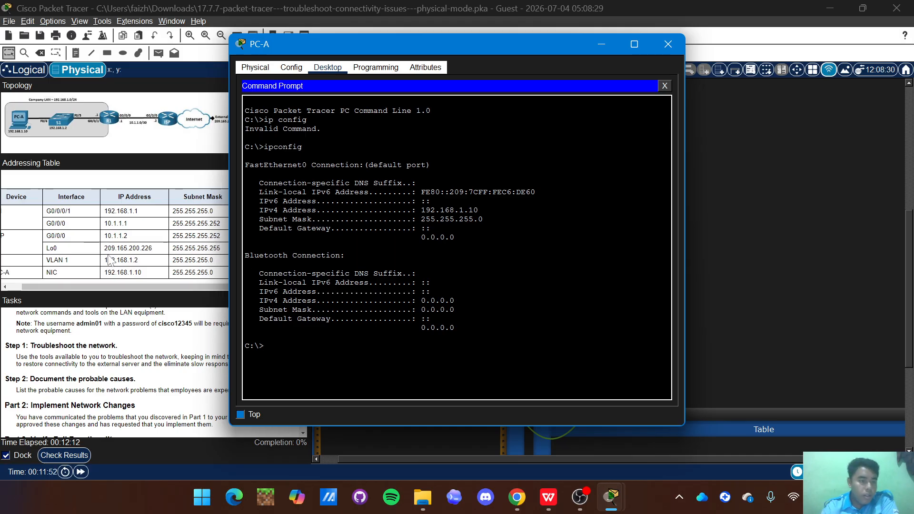
{"action": "scroll", "coordinate": [109, 260], "scroll_direction": "right", "scroll_amount": 1}
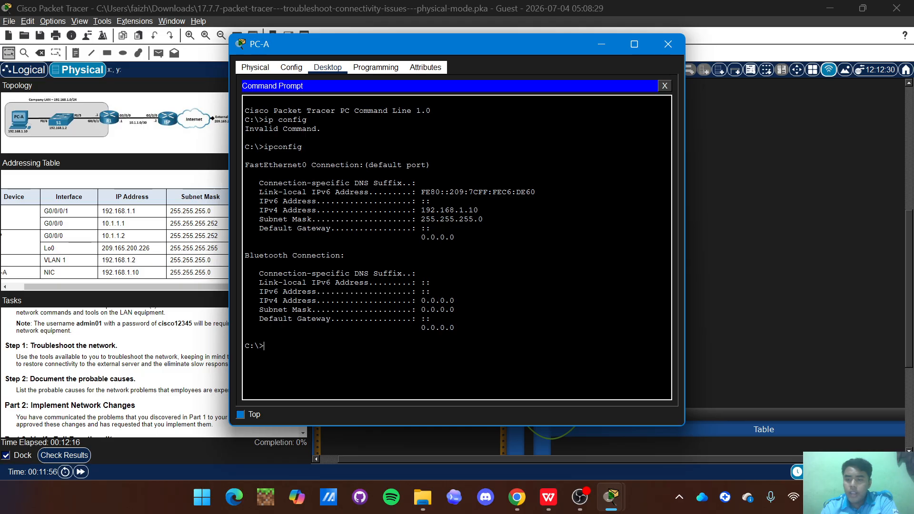
Ping R1's LAN interface at 192.168.1.1 from PC-A.
{"action": "type", "text": "ping"}
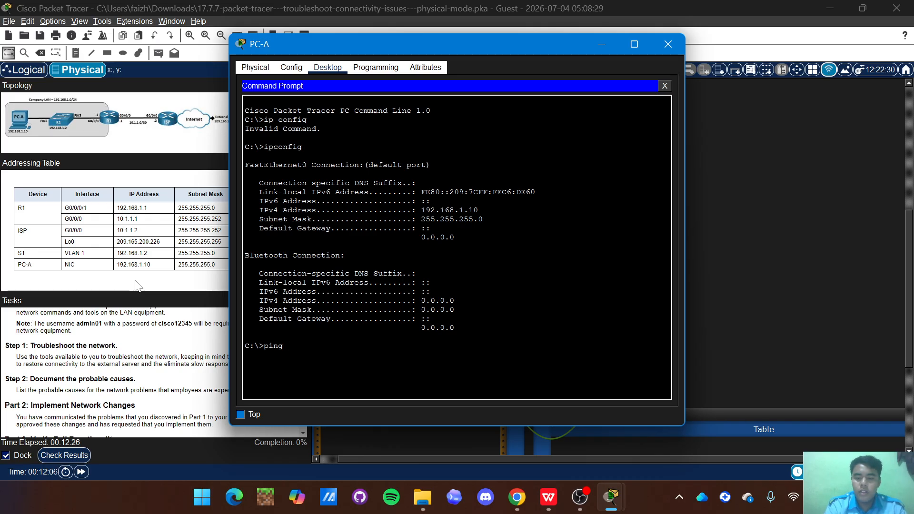
{"action": "type", "text": "192."}
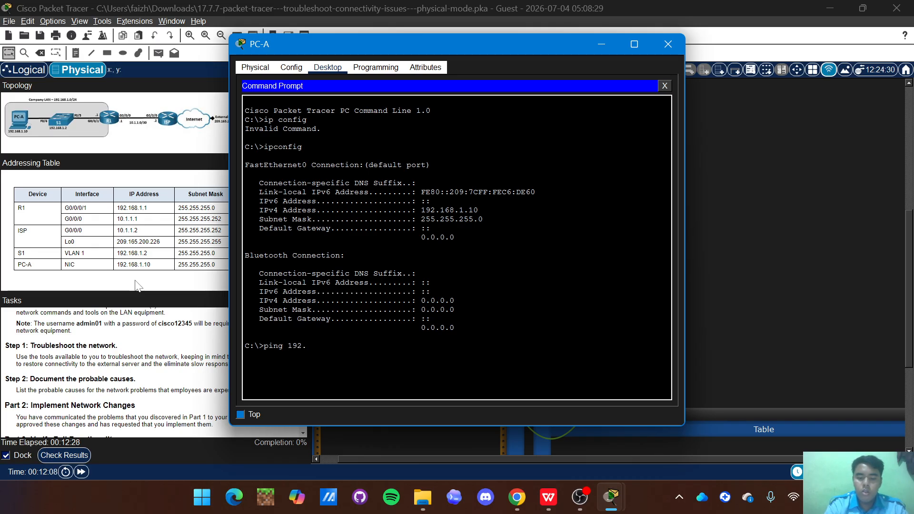
{"action": "type", "text": "168.1.1"}
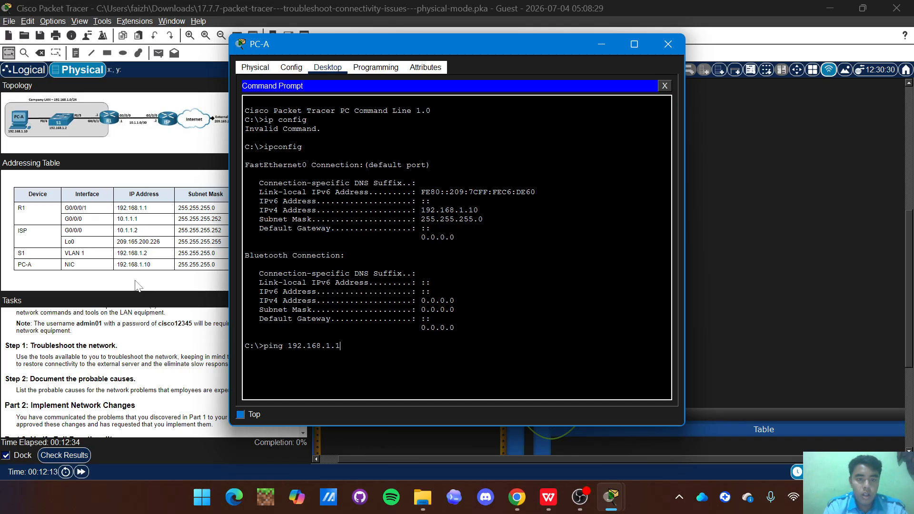
{"action": "key", "text": "Return"}
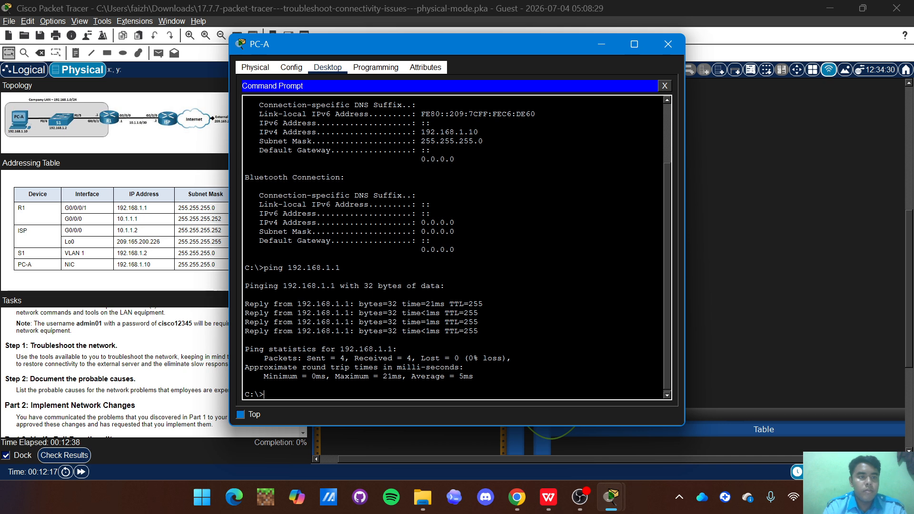
Ping the external server at 209.165.200.226 from PC-A.
{"action": "key", "text": "Up"}
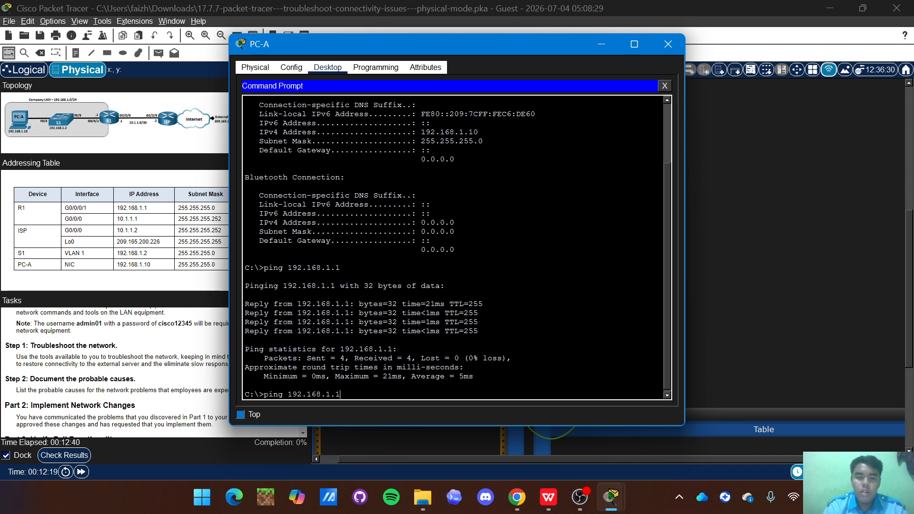
{"action": "key", "text": "BackSpace"}
{"action": "key", "text": "BackSpace"}
{"action": "key", "text": "BackSpace"}
{"action": "key", "text": "BackSpace"}
{"action": "key", "text": "BackSpace"}
{"action": "key", "text": "BackSpace"}
{"action": "key", "text": "BackSpace"}
{"action": "key", "text": "BackSpace"}
{"action": "key", "text": "BackSpace"}
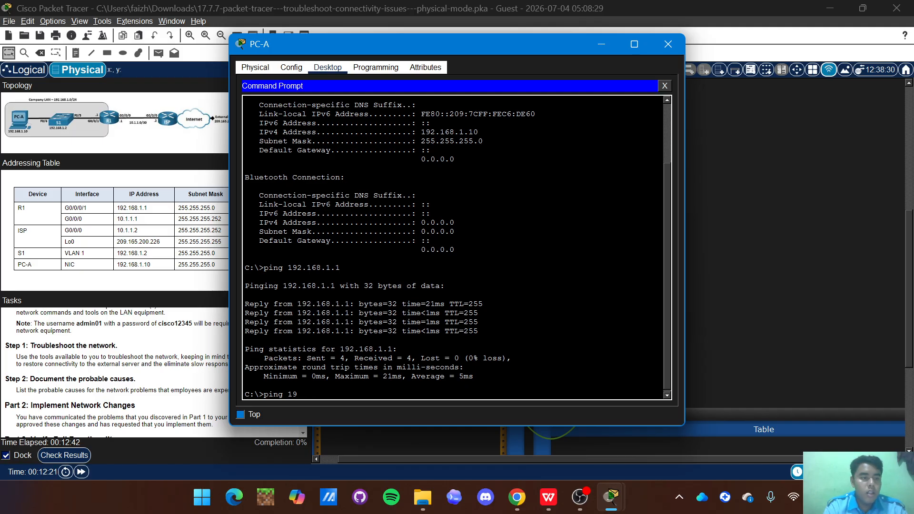
{"action": "key", "text": "BackSpace"}
{"action": "key", "text": "BackSpace"}
{"action": "type", "text": "1"}
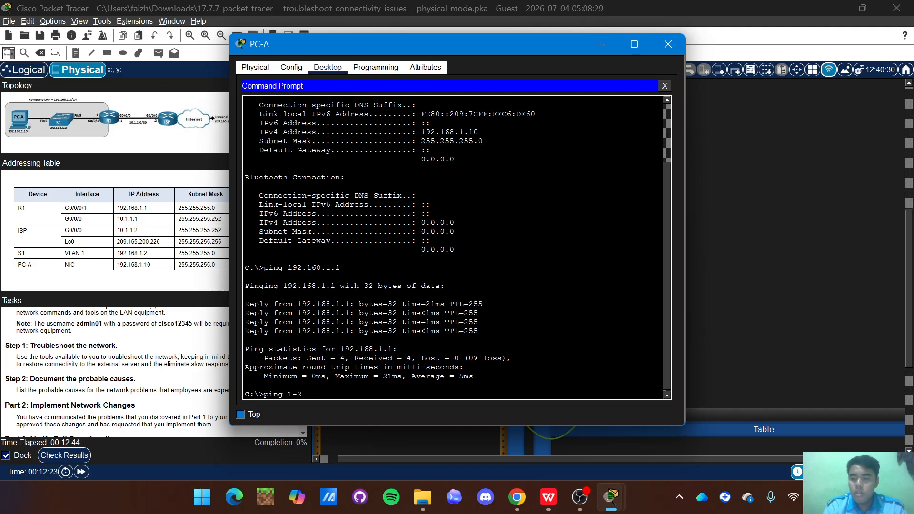
{"action": "key", "text": "BackSpace"}
{"action": "type", "text": "209"}
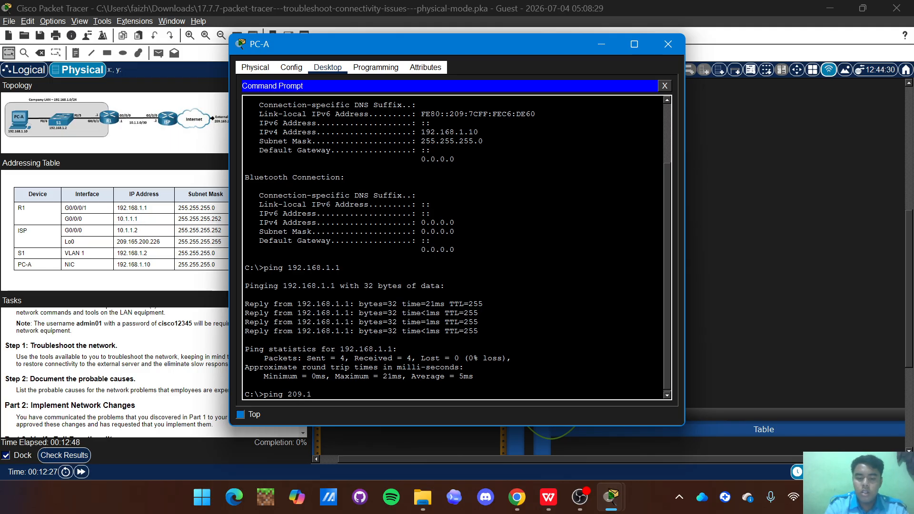
{"action": "type", "text": ".165."}
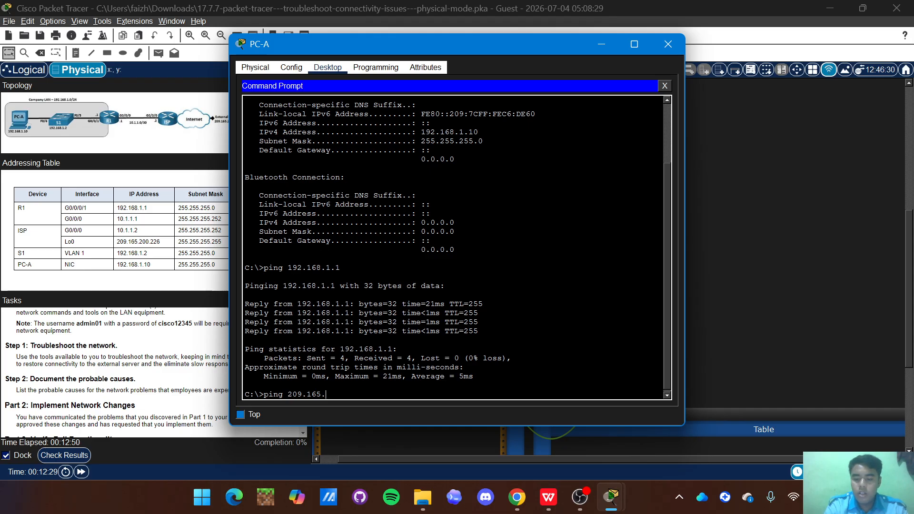
{"action": "type", "text": "200.22"}
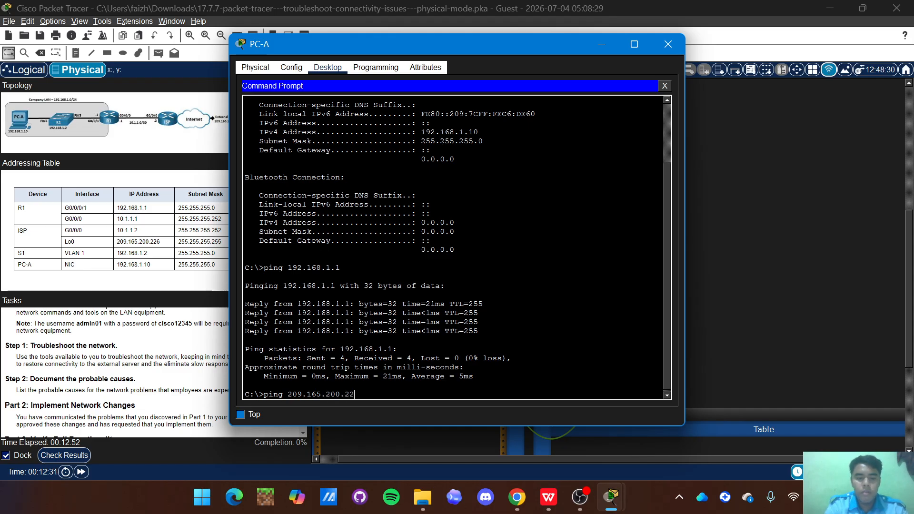
{"action": "type", "text": "6"}
{"action": "key", "text": "Return"}
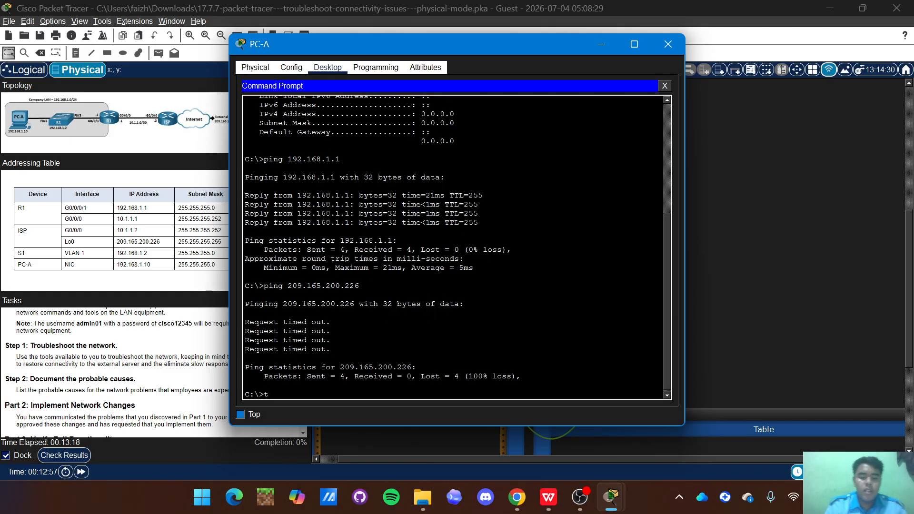
Trace the route from PC-A to 209.165.200.226 with tracert, and stop the trace after the first hop's probe.
{"action": "key", "text": "Up"}
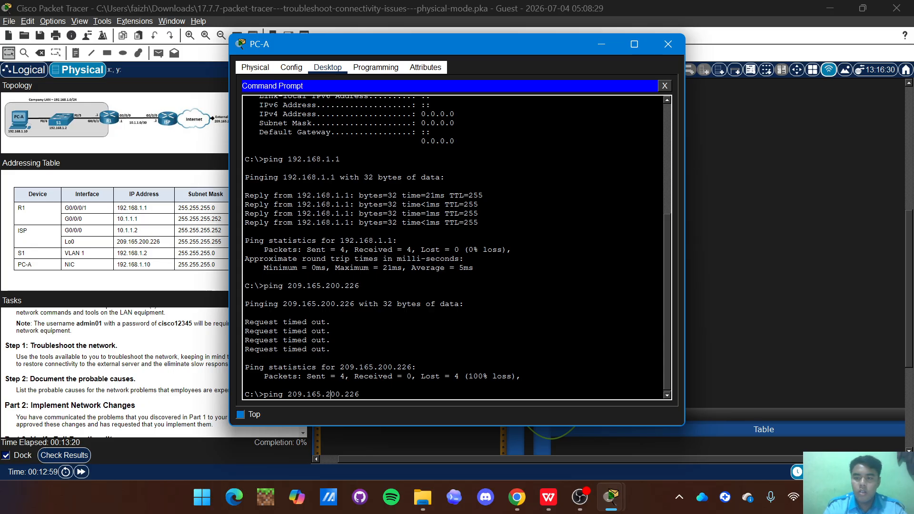
{"action": "key", "text": "Left"}
{"action": "key", "text": "Left"}
{"action": "key", "text": "Left"}
{"action": "key", "text": "Left"}
{"action": "key", "text": "Left"}
{"action": "key", "text": "Left"}
{"action": "key", "text": "Left"}
{"action": "key", "text": "BackSpace"}
{"action": "key", "text": "BackSpace"}
{"action": "key", "text": "BackSpace"}
{"action": "key", "text": "BackSpace"}
{"action": "type", "text": "tra"}
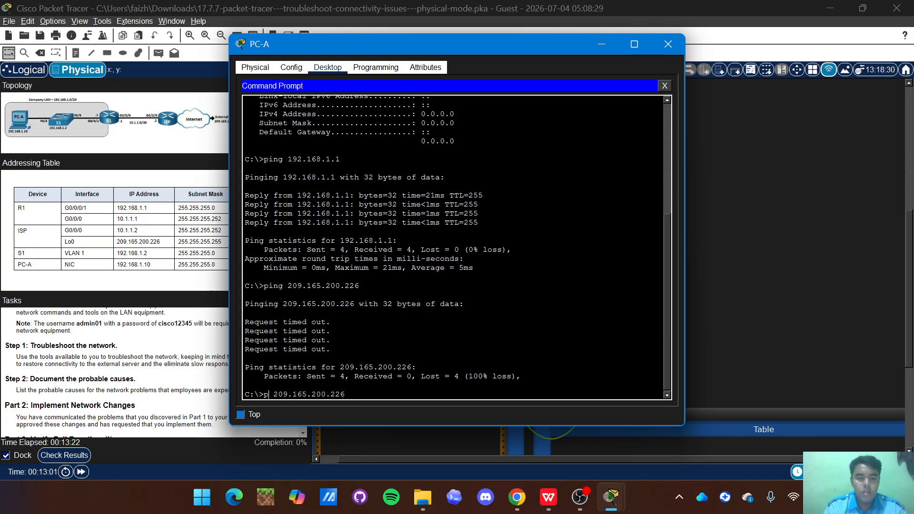
{"action": "type", "text": "cert"}
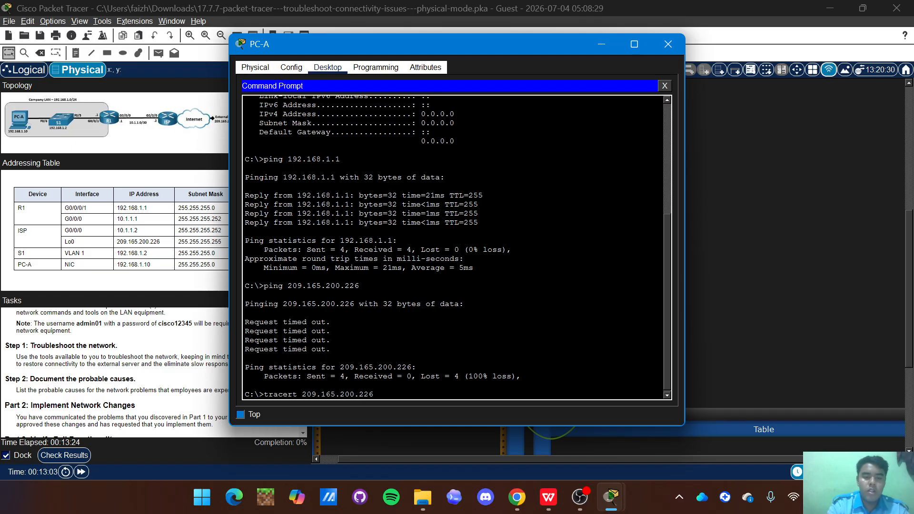
{"action": "key", "text": "Return"}
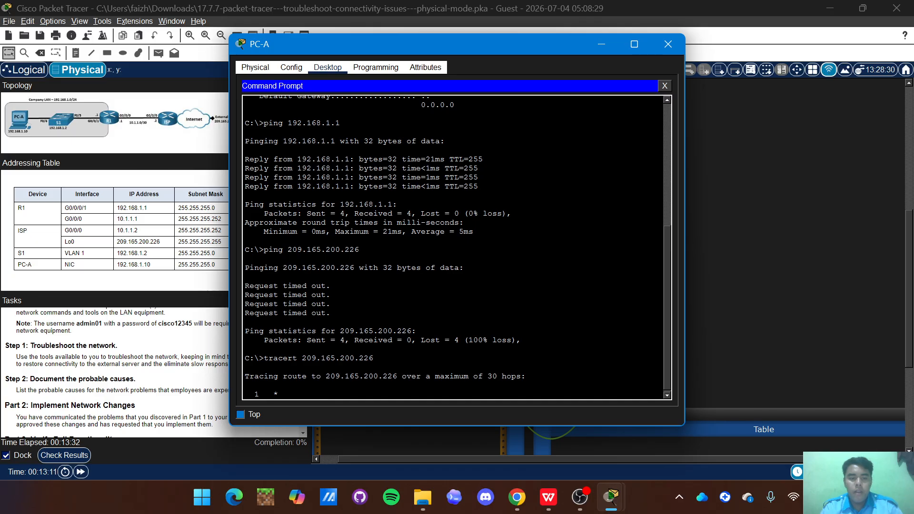
{"action": "key", "text": "ctrl+c"}
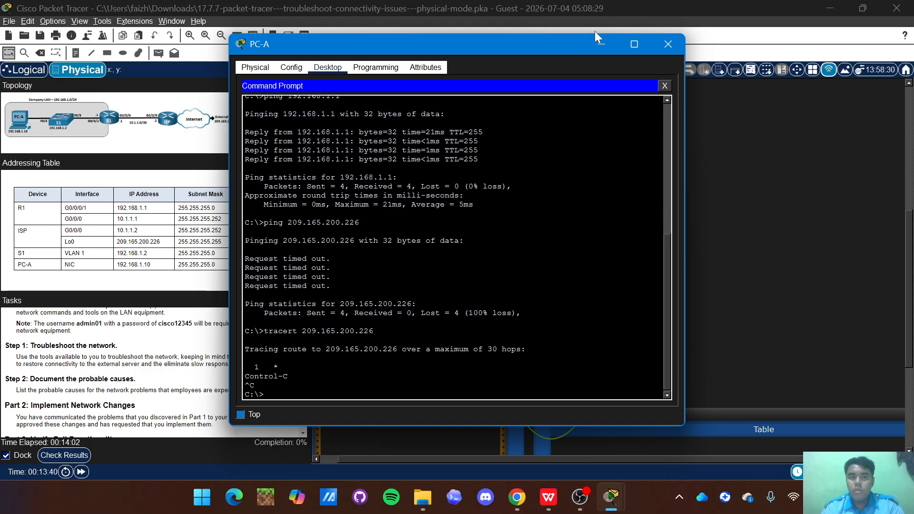
Set PC-A's IPv4 default gateway to 192.168.1.1 in its IP configuration and close the PC-A window.
{"action": "left_click", "coordinate": [665, 85]}
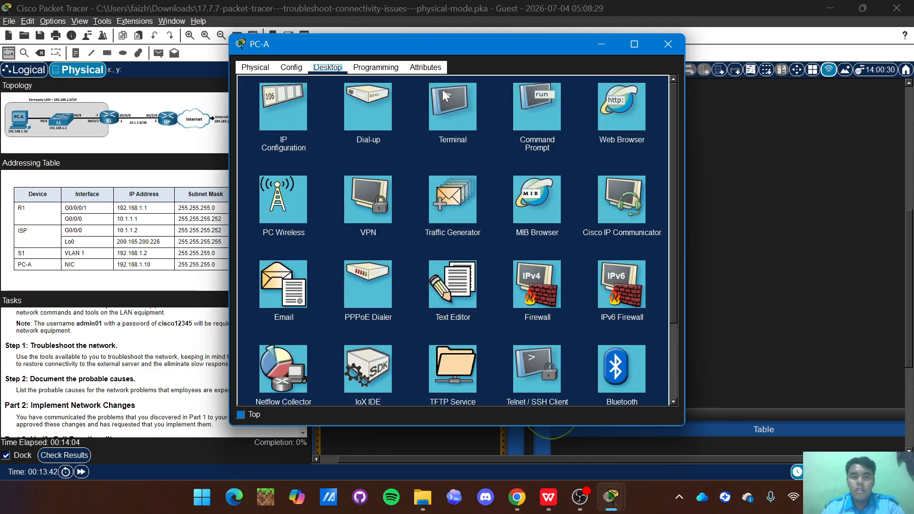
{"action": "left_click", "coordinate": [276, 105]}
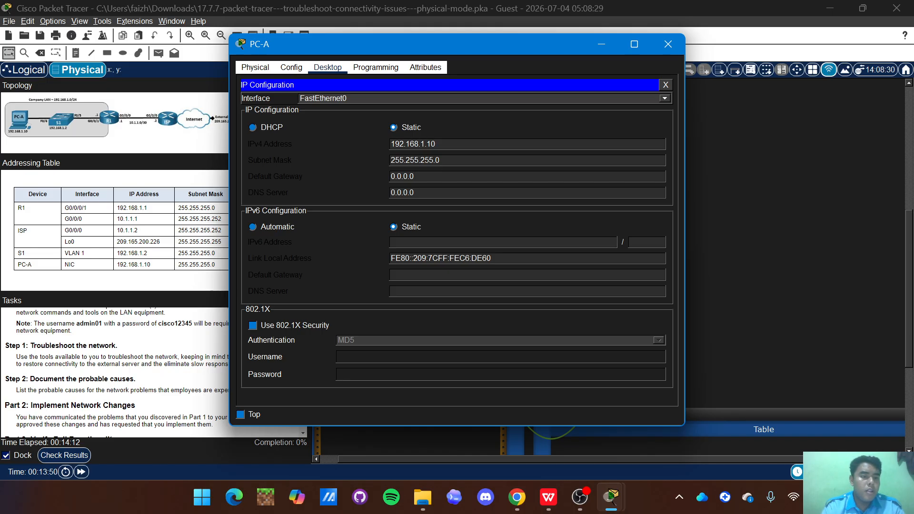
{"action": "key", "text": "BackSpace"}
{"action": "key", "text": "BackSpace"}
{"action": "key", "text": "BackSpace"}
{"action": "key", "text": "BackSpace"}
{"action": "key", "text": "BackSpace"}
{"action": "key", "text": "BackSpace"}
{"action": "key", "text": "BackSpace"}
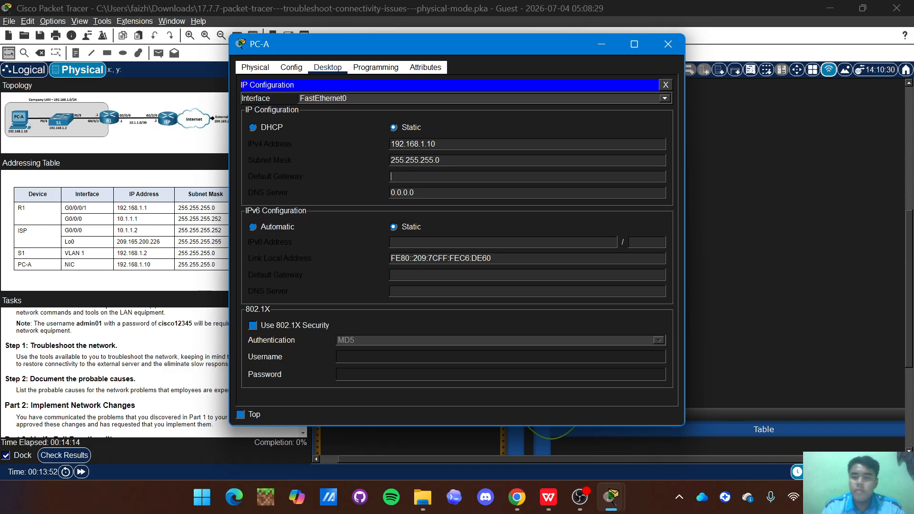
{"action": "type", "text": "192.168"}
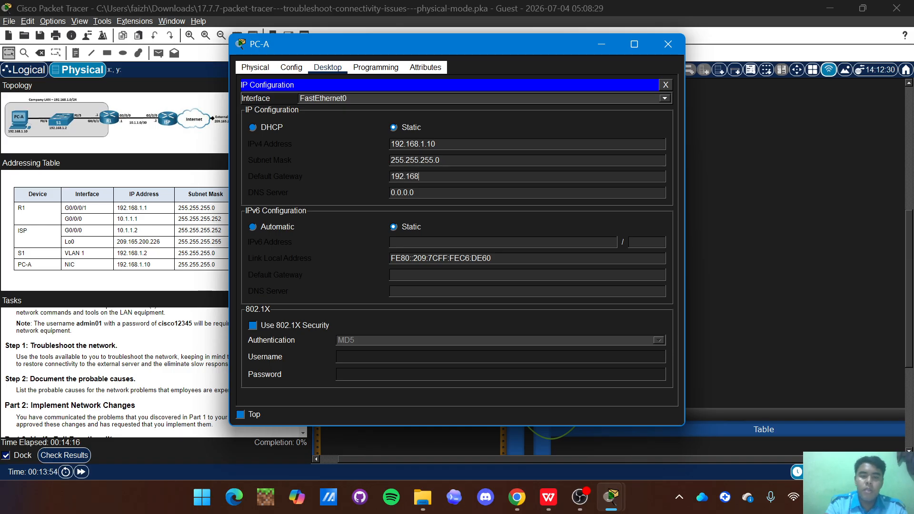
{"action": "type", "text": ".1.1"}
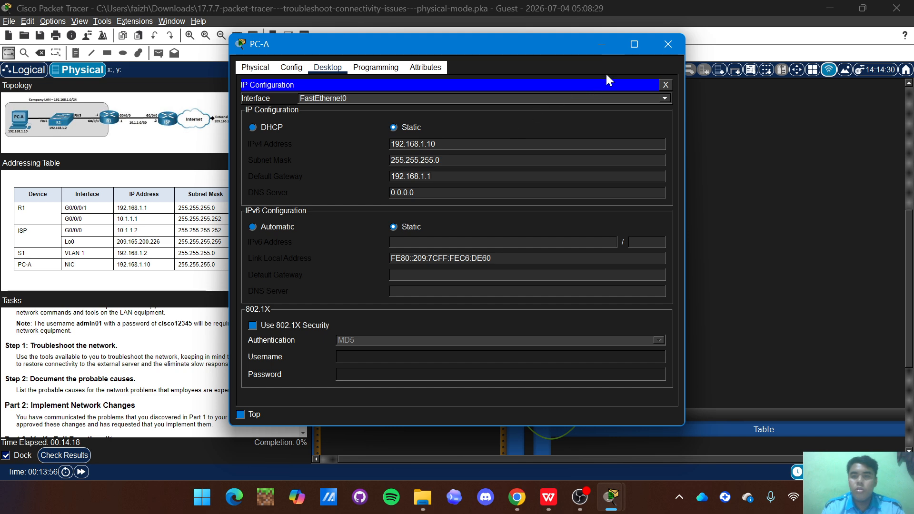
{"action": "left_click", "coordinate": [669, 43]}
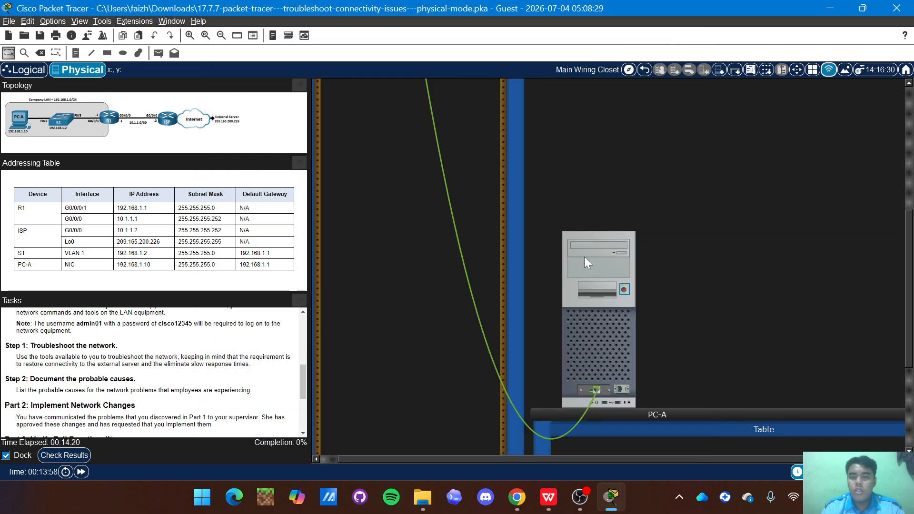
Open the command line of switch S1 in the rack and enter privileged EXEC mode.
{"action": "mouse_move", "coordinate": [628, 268]}
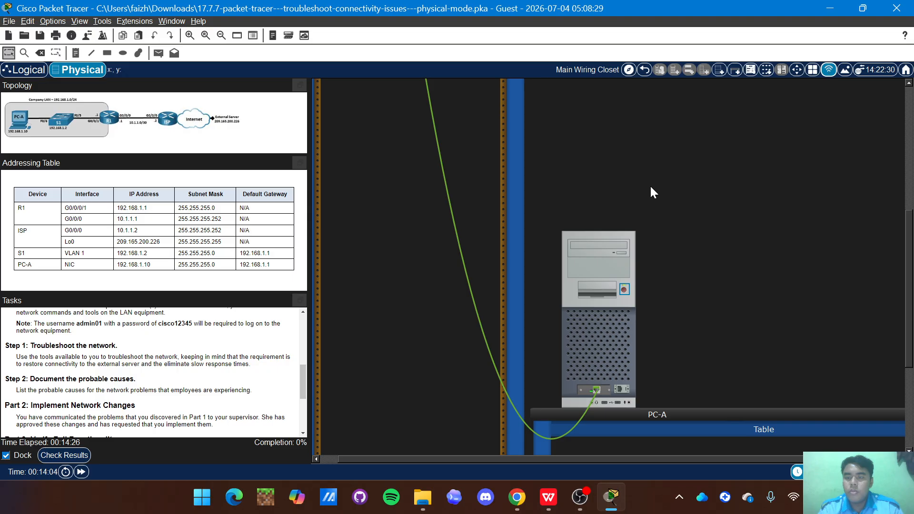
{"action": "scroll", "coordinate": [611, 188], "scroll_direction": "up", "scroll_amount": 1}
{"action": "scroll", "coordinate": [610, 184], "scroll_direction": "up", "scroll_amount": 7}
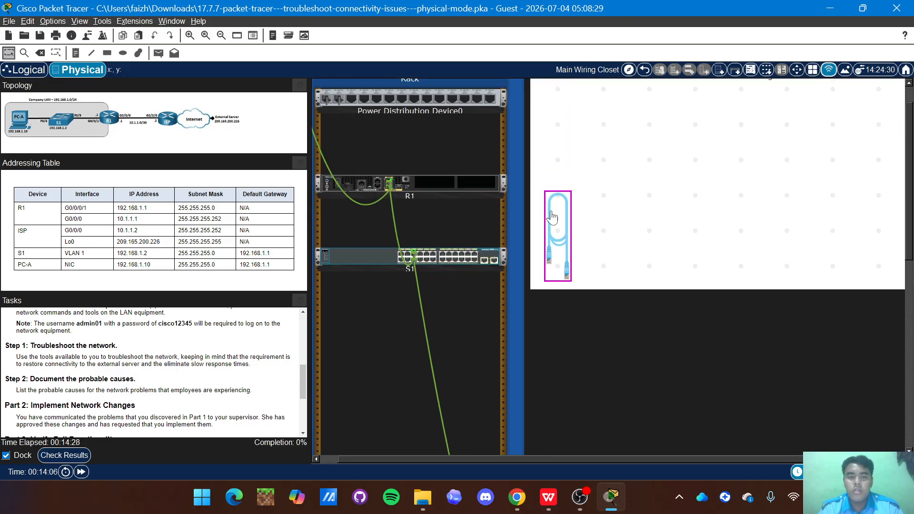
{"action": "left_click", "coordinate": [375, 255]}
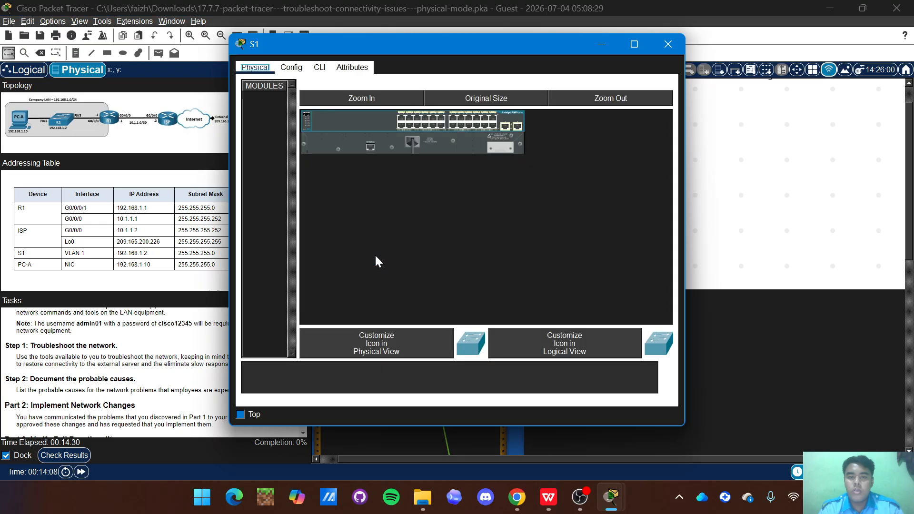
{"action": "left_click", "coordinate": [320, 68]}
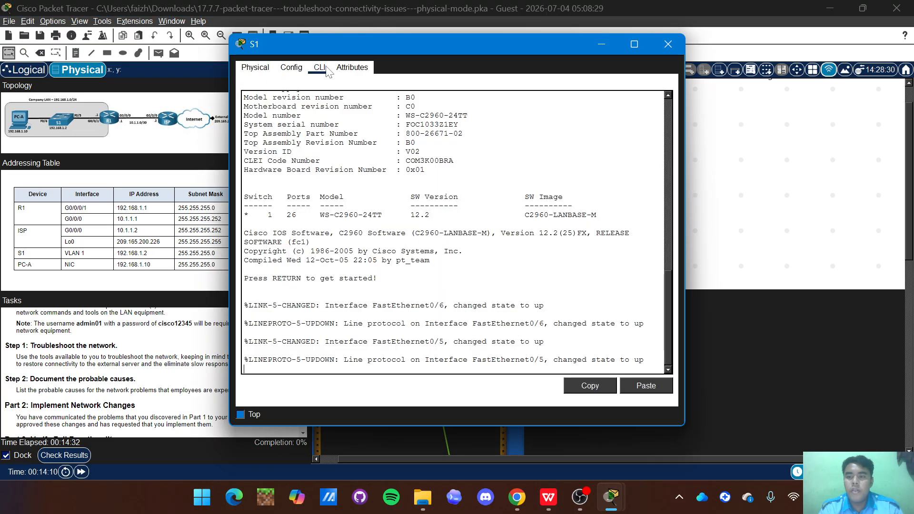
{"action": "key", "text": "Return"}
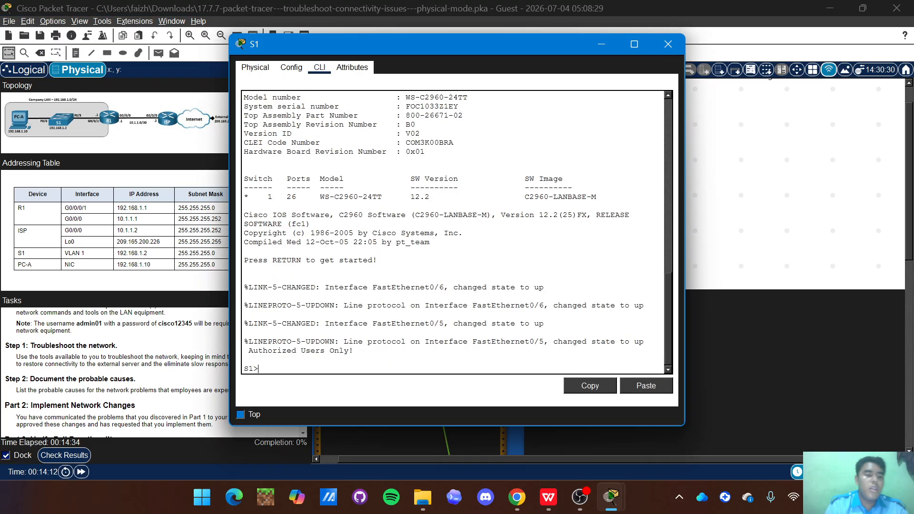
{"action": "scroll", "coordinate": [117, 372], "scroll_direction": "down", "scroll_amount": 5}
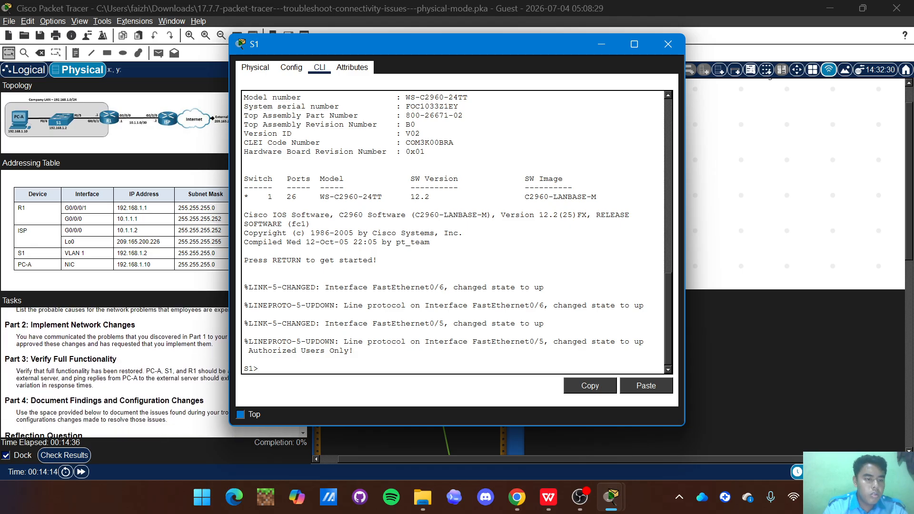
{"action": "scroll", "coordinate": [116, 371], "scroll_direction": "up", "scroll_amount": 4}
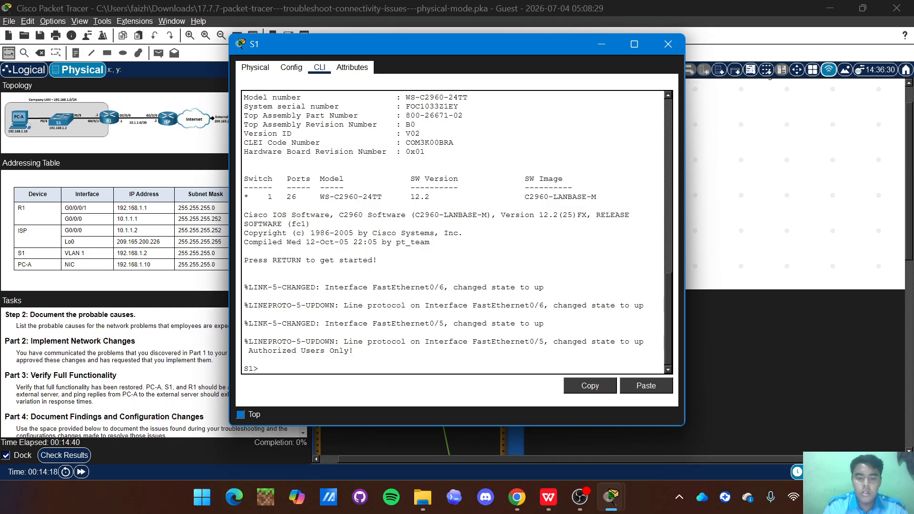
{"action": "type", "text": "en"}
{"action": "key", "text": "Return"}
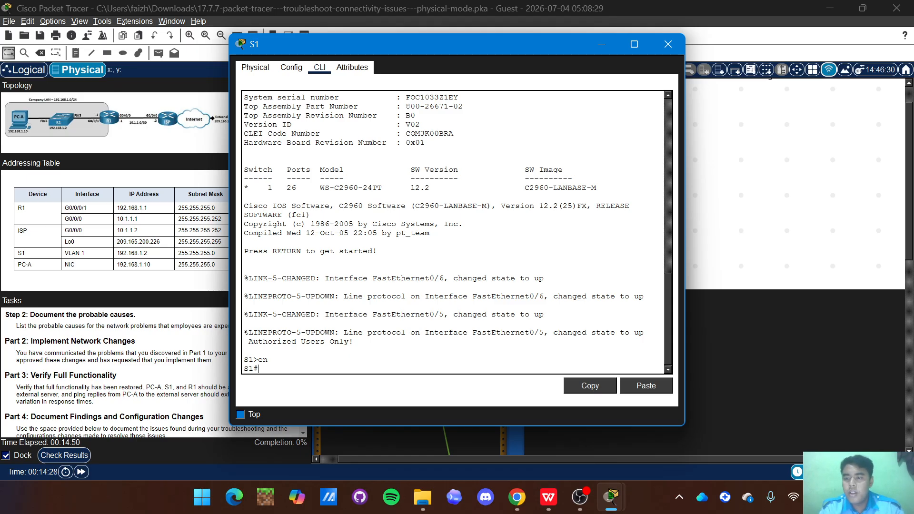
Display the full interface summary on S1 with show ip interface brief, through to the Vlan1 entry.
{"action": "type", "text": "show"}
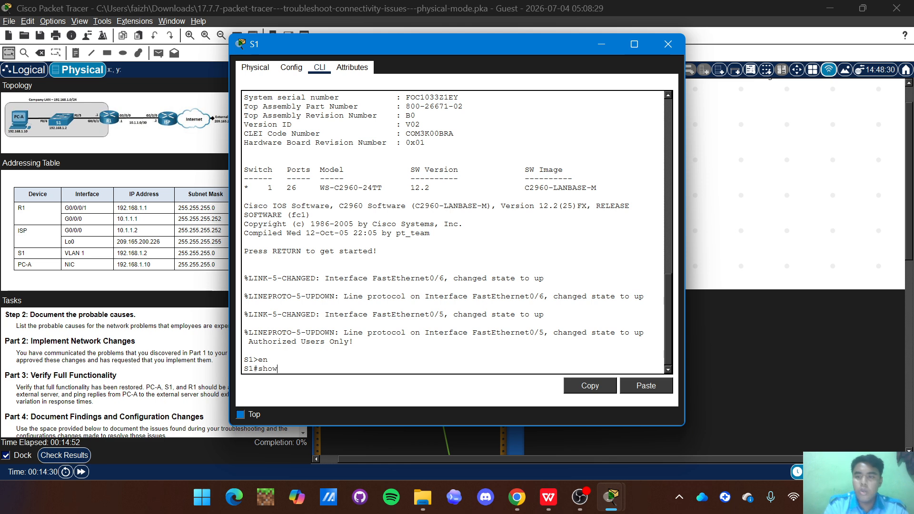
{"action": "type", "text": " ip iny"}
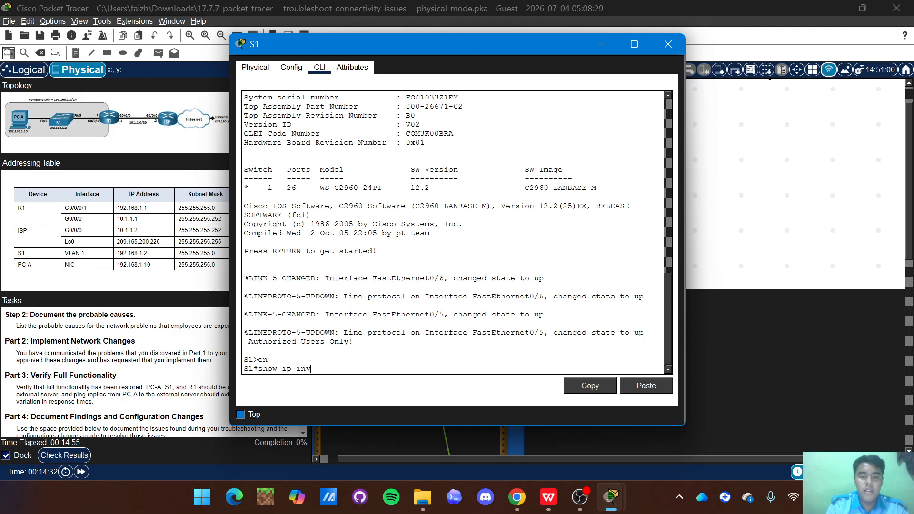
{"action": "key", "text": "Tab"}
{"action": "key", "text": "BackSpace"}
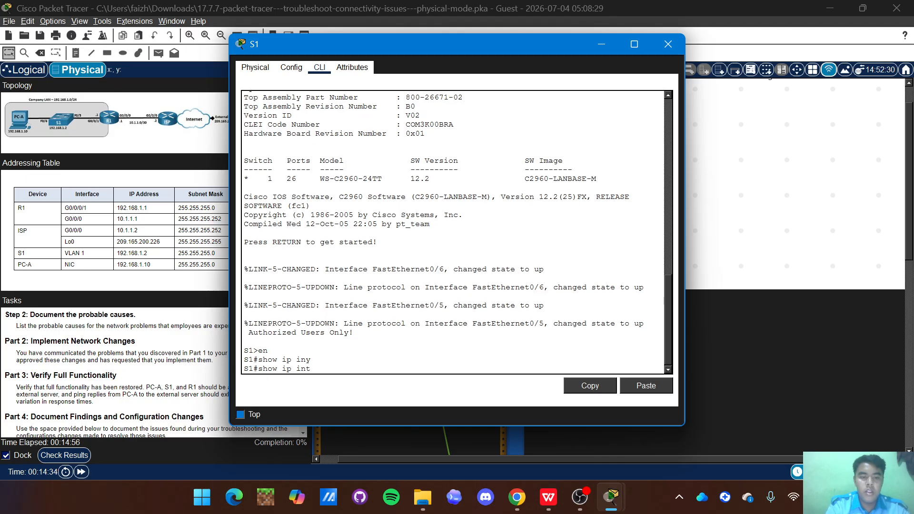
{"action": "type", "text": "t"}
{"action": "key", "text": "Tab"}
{"action": "type", "text": "bri"}
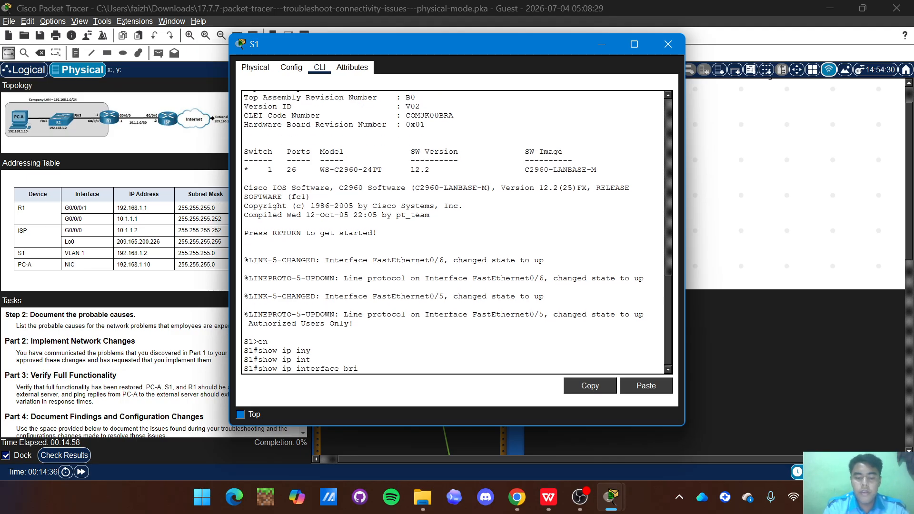
{"action": "key", "text": "Tab"}
{"action": "key", "text": "Return"}
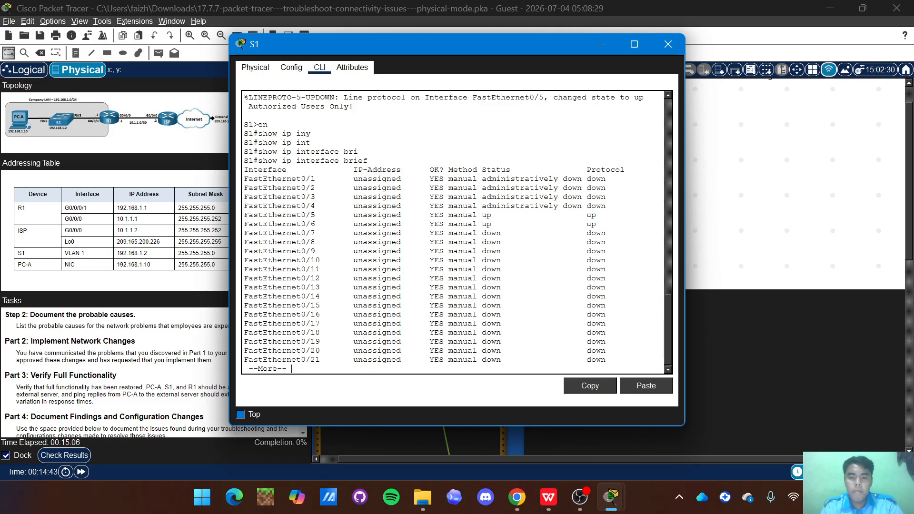
{"action": "key", "text": "space"}
{"action": "key", "text": "Return"}
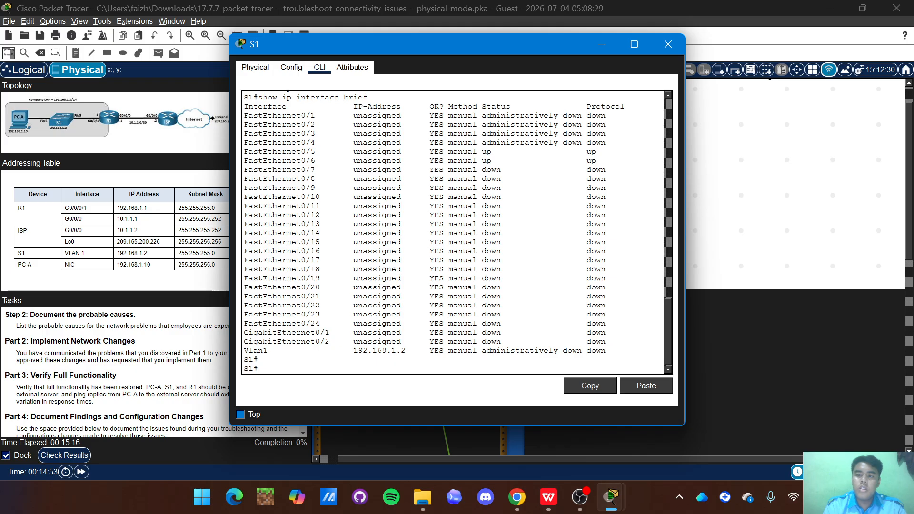
Display the interface details of FastEthernet0/5 on S1 with show interfaces f0/5, through to the end of the output.
{"action": "key", "text": "Up"}
{"action": "key", "text": "BackSpace"}
{"action": "key", "text": "BackSpace"}
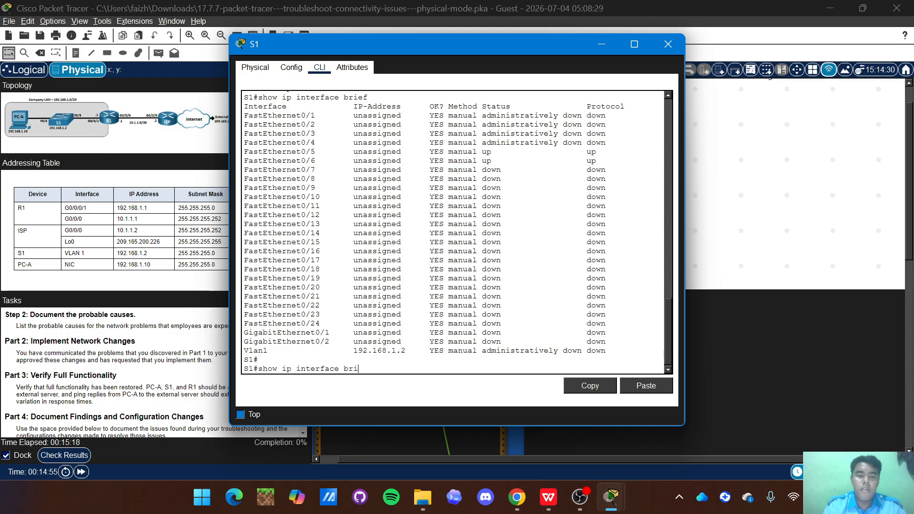
{"action": "key", "text": "BackSpace"}
{"action": "key", "text": "BackSpace"}
{"action": "key", "text": "BackSpace"}
{"action": "key", "text": "BackSpace"}
{"action": "key", "text": "BackSpace"}
{"action": "key", "text": "BackSpace"}
{"action": "key", "text": "BackSpace"}
{"action": "key", "text": "BackSpace"}
{"action": "key", "text": "BackSpace"}
{"action": "key", "text": "BackSpace"}
{"action": "key", "text": "BackSpace"}
{"action": "key", "text": "BackSpace"}
{"action": "key", "text": "BackSpace"}
{"action": "key", "text": "BackSpace"}
{"action": "key", "text": "BackSpace"}
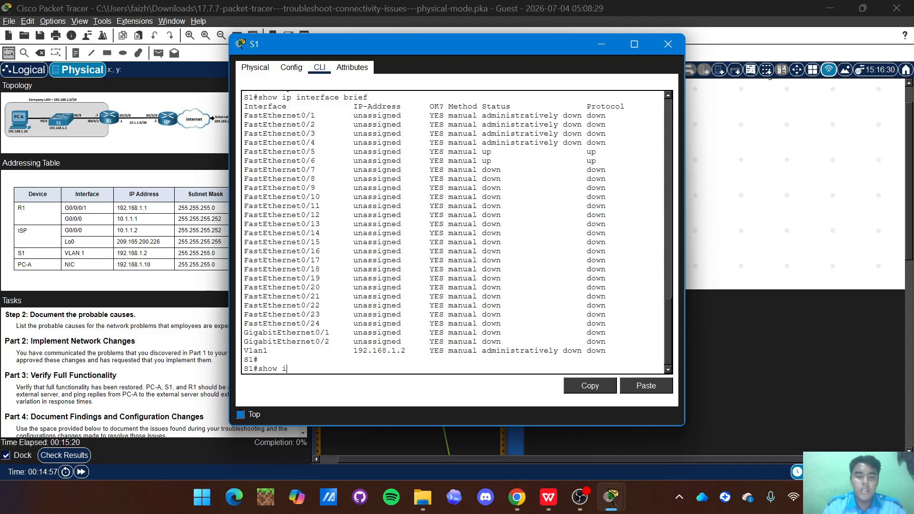
{"action": "type", "text": "int"}
{"action": "key", "text": "Tab"}
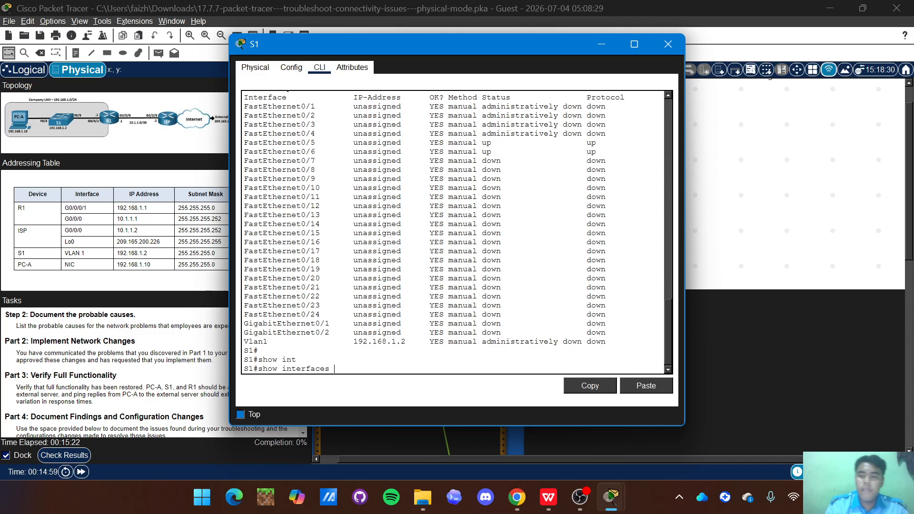
{"action": "type", "text": "f0/"}
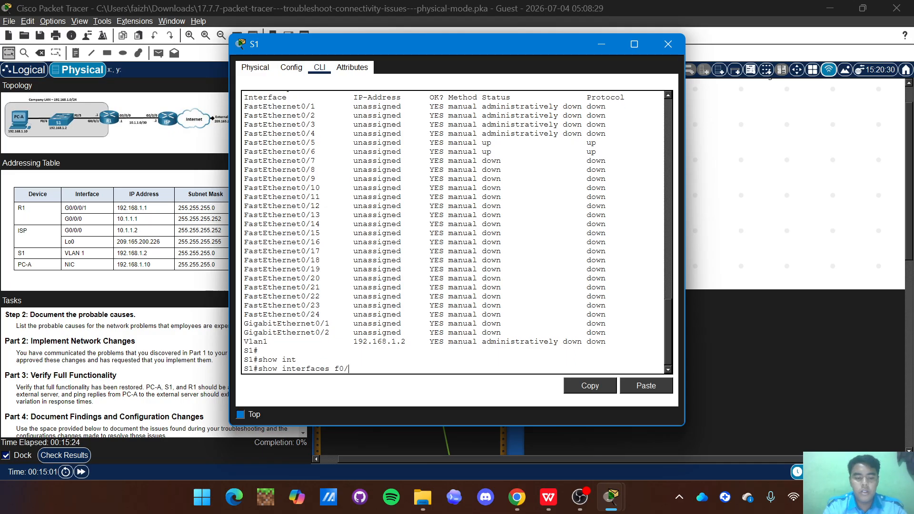
{"action": "type", "text": "5"}
{"action": "key", "text": "Return"}
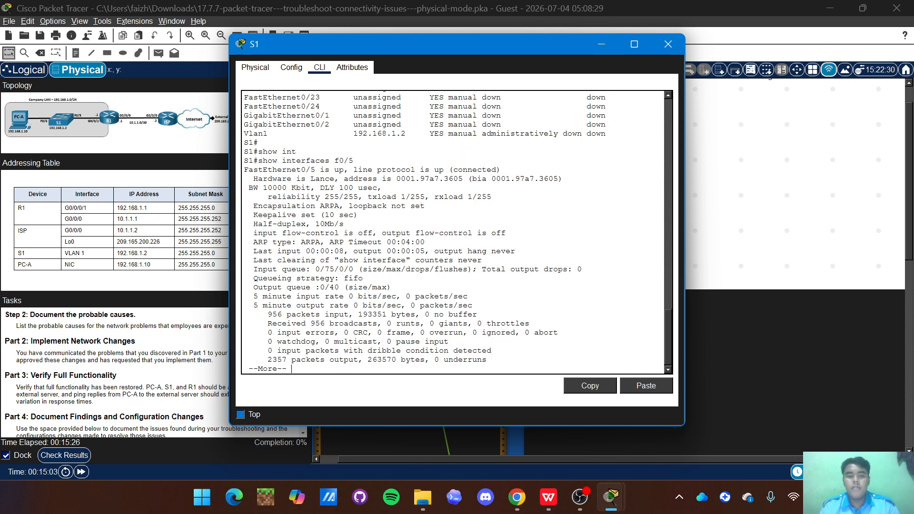
{"action": "key", "text": "space"}
{"action": "key", "text": "Return"}
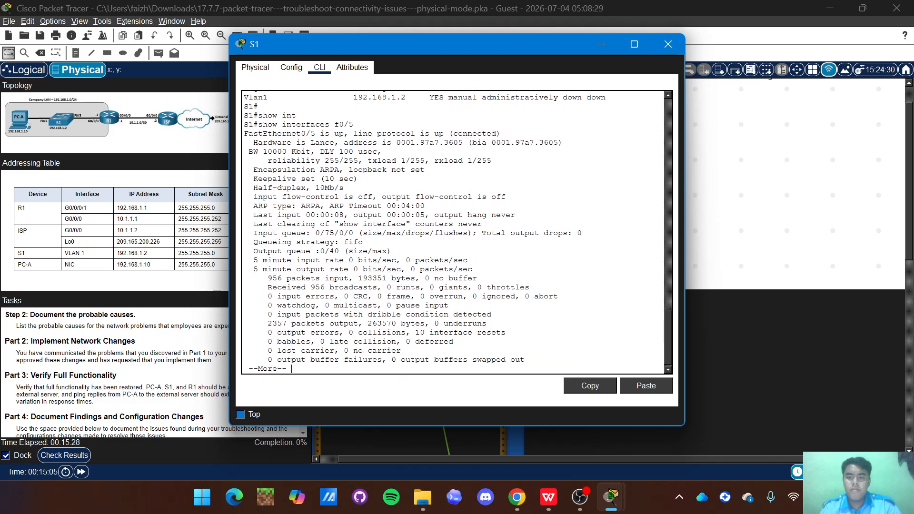
{"action": "key", "text": "Return"}
{"action": "key", "text": "Return"}
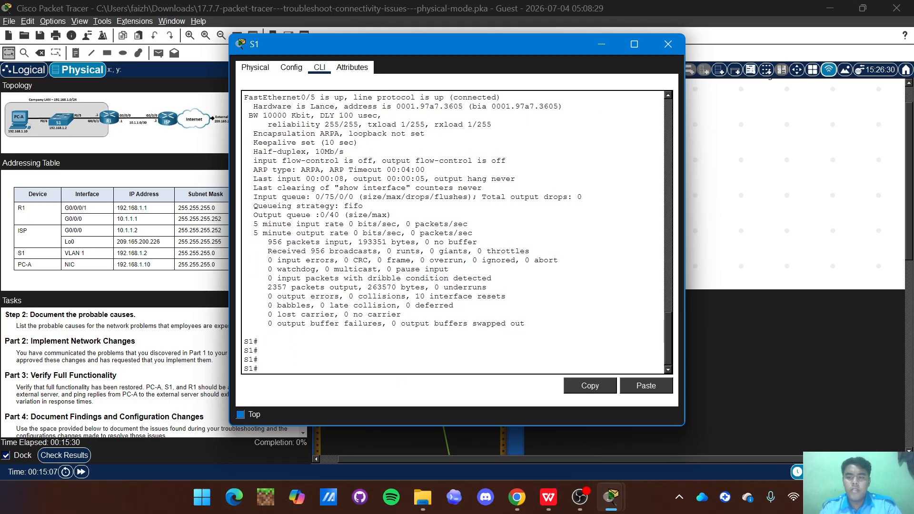
Run show running-config on S1 to display its current configuration.
{"action": "key", "text": "Up"}
{"action": "key", "text": "BackSpace"}
{"action": "key", "text": "BackSpace"}
{"action": "key", "text": "BackSpace"}
{"action": "key", "text": "BackSpace"}
{"action": "key", "text": "BackSpace"}
{"action": "key", "text": "BackSpace"}
{"action": "key", "text": "BackSpace"}
{"action": "key", "text": "BackSpace"}
{"action": "key", "text": "BackSpace"}
{"action": "key", "text": "BackSpace"}
{"action": "key", "text": "BackSpace"}
{"action": "key", "text": "BackSpace"}
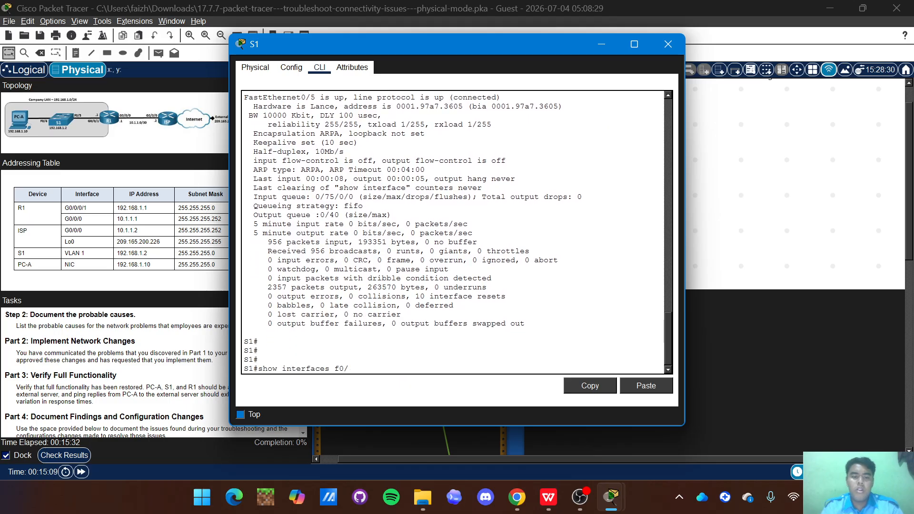
{"action": "key", "text": "BackSpace"}
{"action": "key", "text": "BackSpace"}
{"action": "key", "text": "BackSpace"}
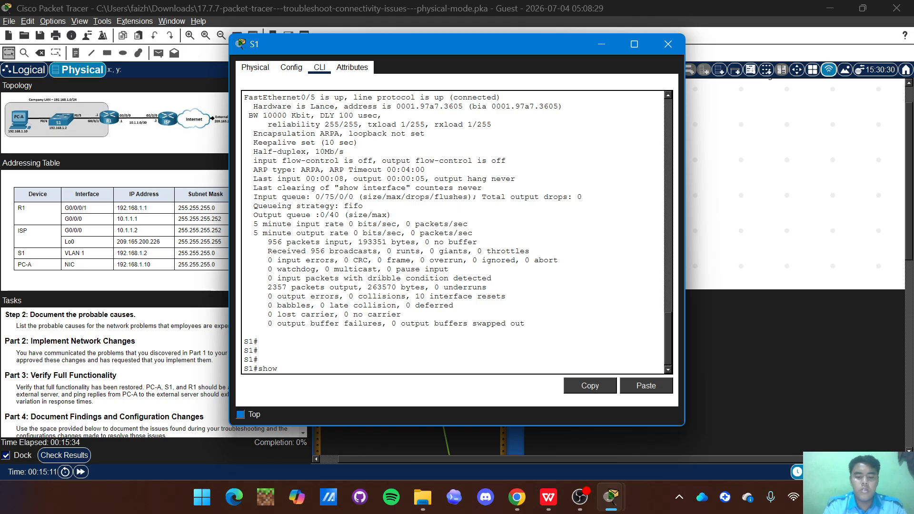
{"action": "type", "text": "running con"}
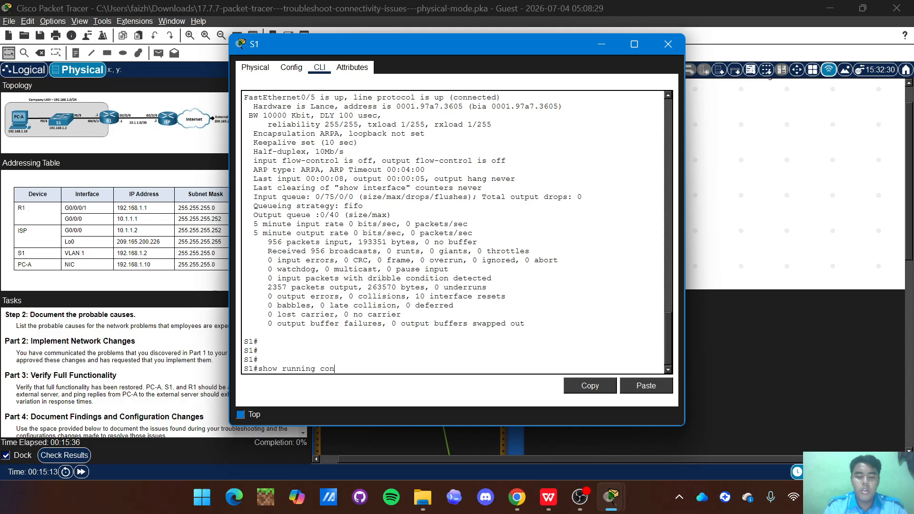
{"action": "type", "text": "fig"}
{"action": "key", "text": "BackSpace"}
{"action": "key", "text": "BackSpace"}
{"action": "key", "text": "BackSpace"}
{"action": "key", "text": "BackSpace"}
{"action": "key", "text": "BackSpace"}
{"action": "key", "text": "BackSpace"}
{"action": "key", "text": "BackSpace"}
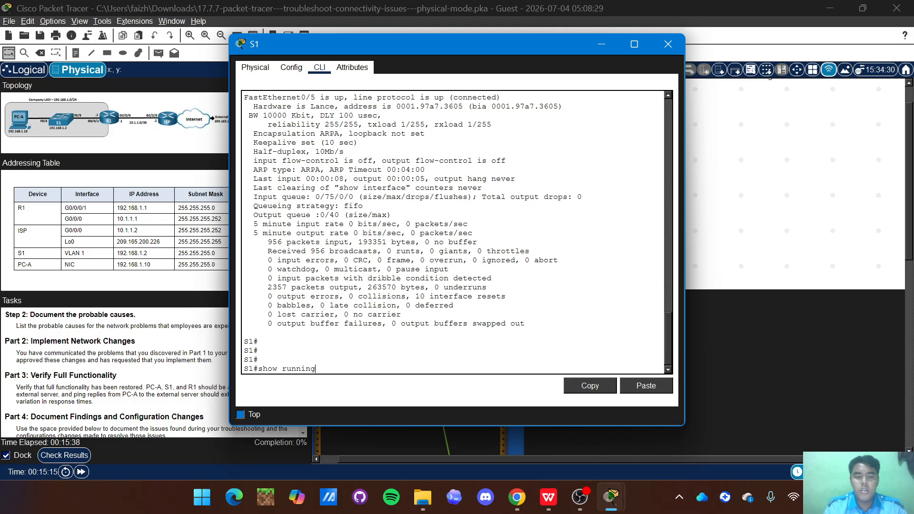
{"action": "type", "text": "-confi"}
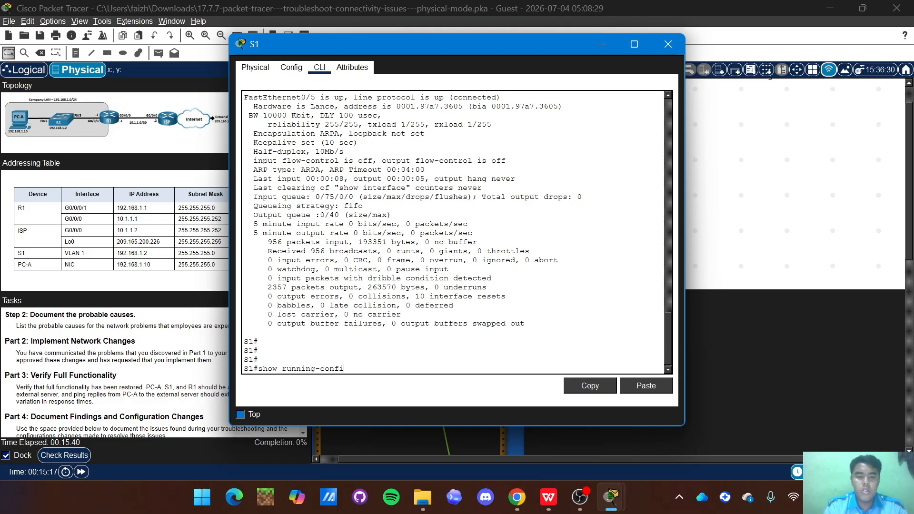
{"action": "key", "text": "Tab"}
{"action": "key", "text": "Return"}
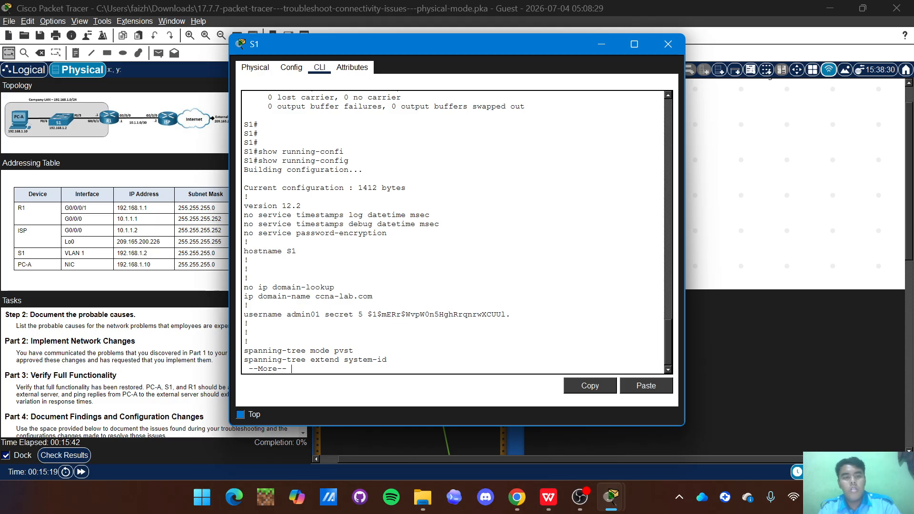
Page through S1's running configuration past all the interfaces, Vlan1 and the default gateway to the line con 0 section.
{"action": "key", "text": "Return"}
{"action": "key", "text": "Return"}
{"action": "key", "text": "Return"}
{"action": "key", "text": "Return"}
{"action": "key", "text": "Return"}
{"action": "key", "text": "Return"}
{"action": "key", "text": "Return"}
{"action": "key", "text": "Return"}
{"action": "key", "text": "Return"}
{"action": "key", "text": "Return"}
{"action": "key", "text": "Return"}
{"action": "key", "text": "Return"}
{"action": "key", "text": "Return"}
{"action": "key", "text": "Return"}
{"action": "key", "text": "Return"}
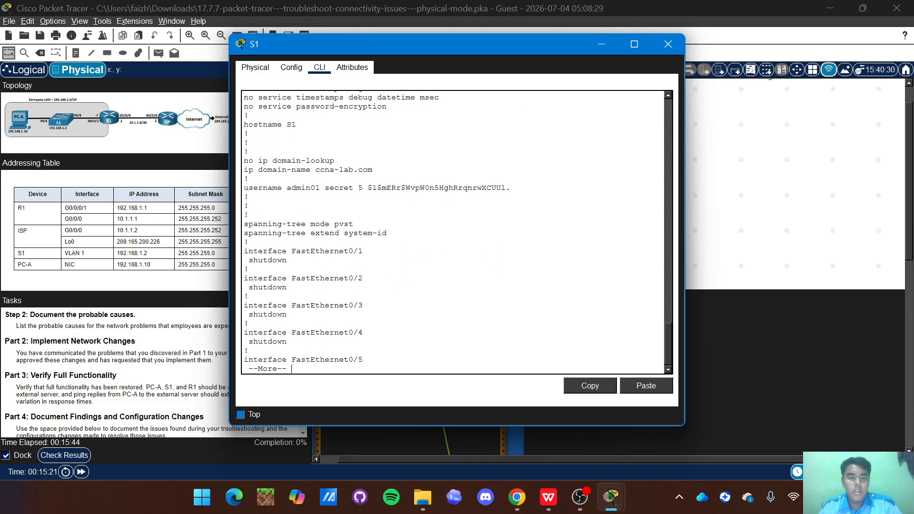
{"action": "key", "text": "Return"}
{"action": "key", "text": "Return"}
{"action": "key", "text": "Return"}
{"action": "key", "text": "Return"}
{"action": "key", "text": "Return"}
{"action": "key", "text": "Return"}
{"action": "key", "text": "Return"}
{"action": "key", "text": "Return"}
{"action": "key", "text": "Return"}
{"action": "key", "text": "Return"}
{"action": "key", "text": "Return"}
{"action": "key", "text": "Return"}
{"action": "key", "text": "Return"}
{"action": "key", "text": "Return"}
{"action": "key", "text": "Return"}
{"action": "key", "text": "Return"}
{"action": "key", "text": "Return"}
{"action": "key", "text": "Return"}
{"action": "key", "text": "Return"}
{"action": "key", "text": "Return"}
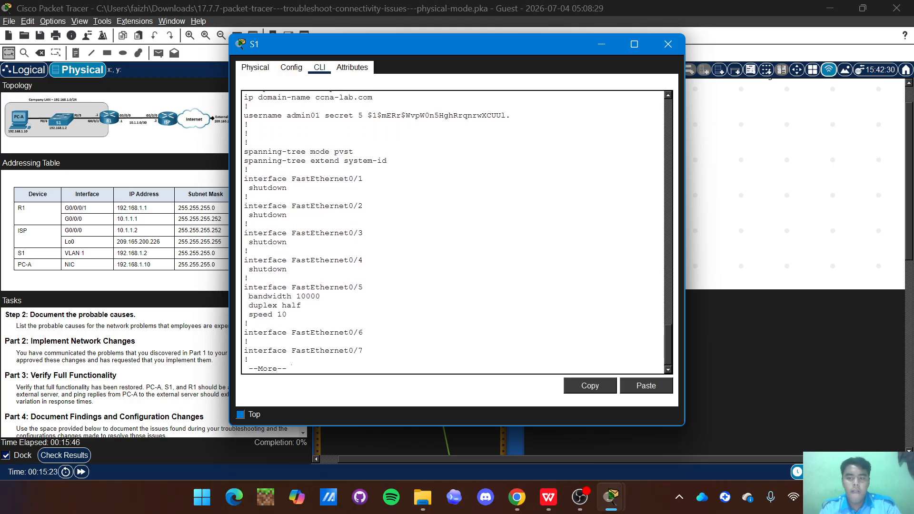
{"action": "key", "text": "Return"}
{"action": "key", "text": "Return"}
{"action": "key", "text": "Return"}
{"action": "key", "text": "Return"}
{"action": "key", "text": "Return"}
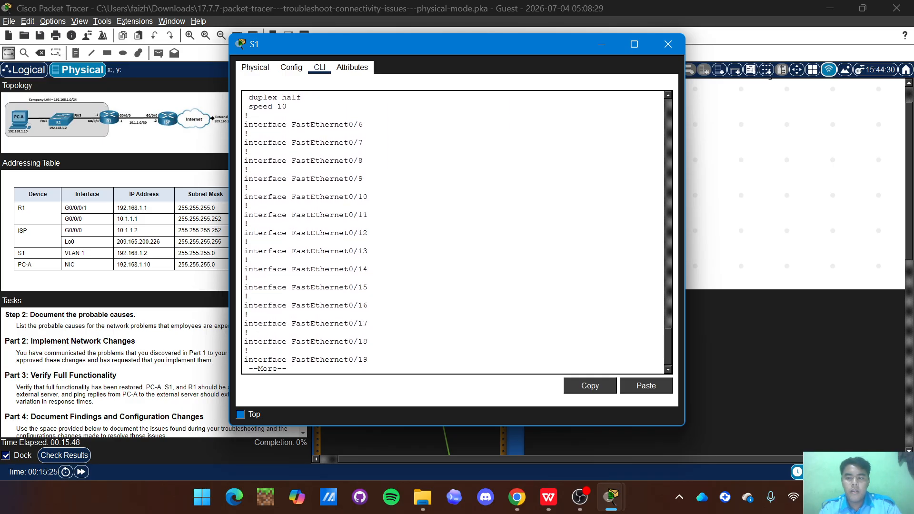
{"action": "key", "text": "Return"}
{"action": "key", "text": "Return"}
{"action": "key", "text": "Return"}
{"action": "key", "text": "Return"}
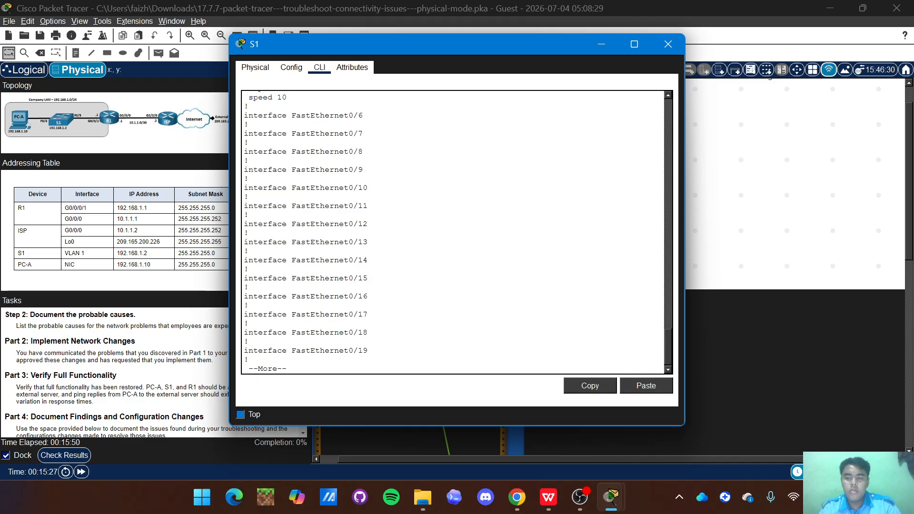
{"action": "key", "text": "Return"}
{"action": "key", "text": "Return"}
{"action": "key", "text": "Return"}
{"action": "key", "text": "Return"}
{"action": "key", "text": "Return"}
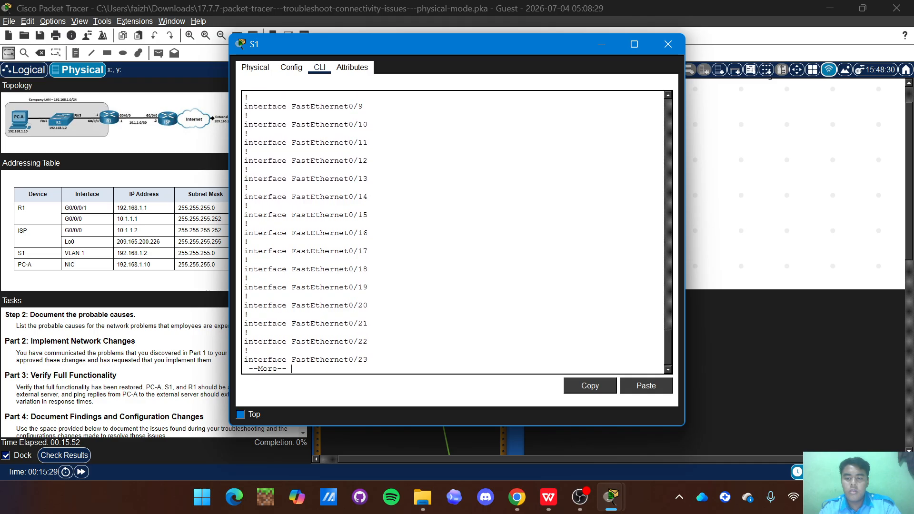
{"action": "key", "text": "Return"}
{"action": "key", "text": "Return"}
{"action": "key", "text": "Return"}
{"action": "key", "text": "Return"}
{"action": "key", "text": "Return"}
{"action": "key", "text": "Return"}
{"action": "key", "text": "Return"}
{"action": "key", "text": "Return"}
{"action": "key", "text": "Return"}
{"action": "key", "text": "Return"}
{"action": "key", "text": "Return"}
{"action": "key", "text": "Return"}
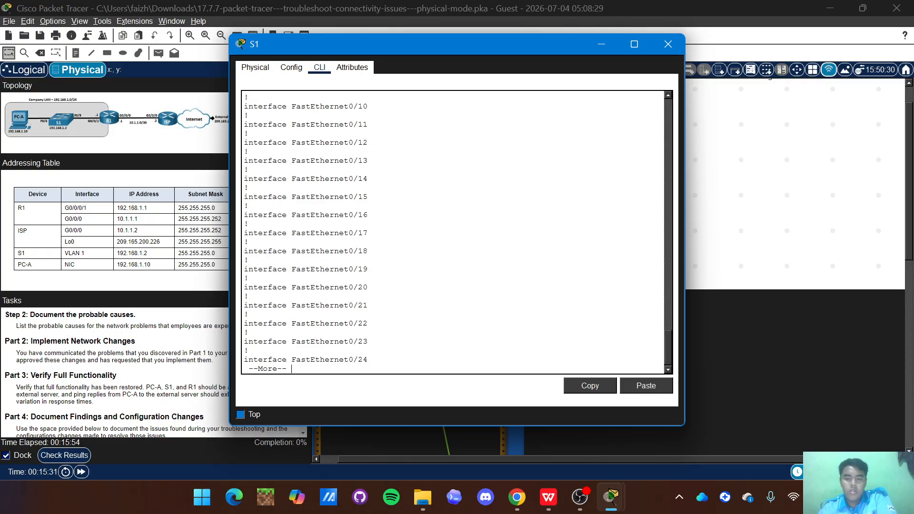
{"action": "key", "text": "Return"}
{"action": "key", "text": "Return"}
{"action": "key", "text": "Return"}
{"action": "key", "text": "Return"}
{"action": "key", "text": "Return"}
{"action": "key", "text": "Return"}
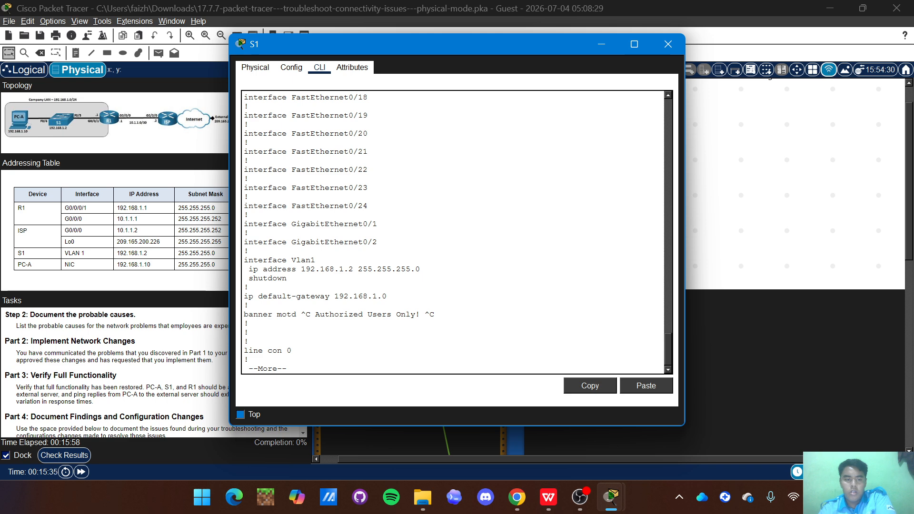
Examine the Vlan1 and default-gateway lines and FastEthernet0/5's bandwidth, duplex and speed settings in S1's configuration.
{"action": "scroll", "coordinate": [454, 231], "scroll_direction": "up", "scroll_amount": 4}
{"action": "scroll", "coordinate": [455, 230], "scroll_direction": "up", "scroll_amount": 4}
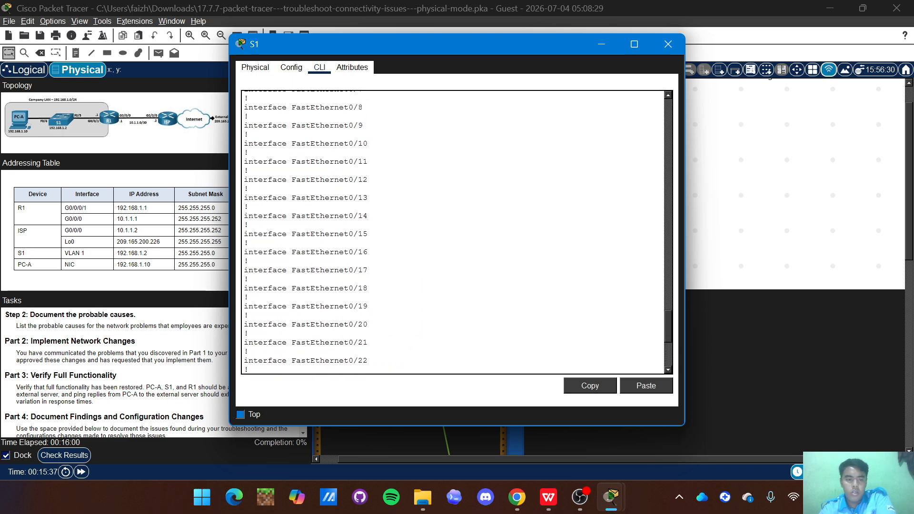
{"action": "scroll", "coordinate": [454, 231], "scroll_direction": "down", "scroll_amount": 6}
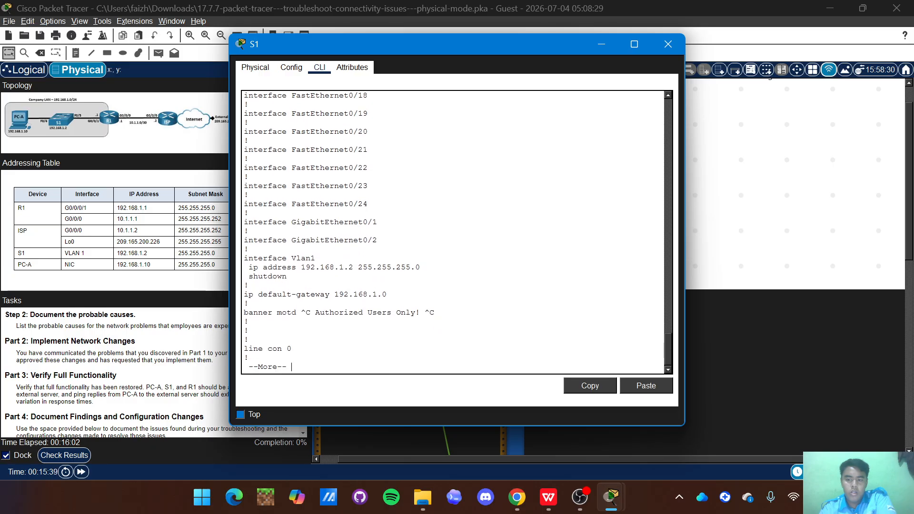
{"action": "scroll", "coordinate": [454, 231], "scroll_direction": "up", "scroll_amount": 1}
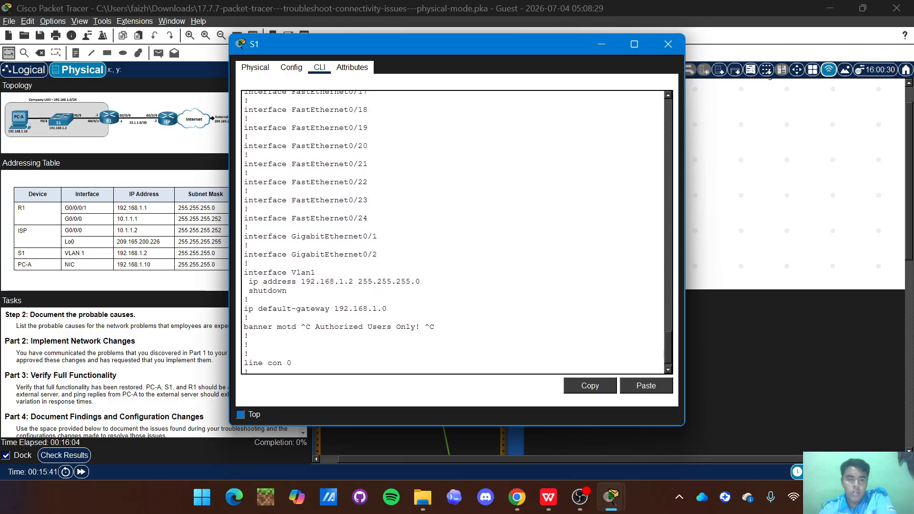
{"action": "scroll", "coordinate": [454, 231], "scroll_direction": "down", "scroll_amount": 1}
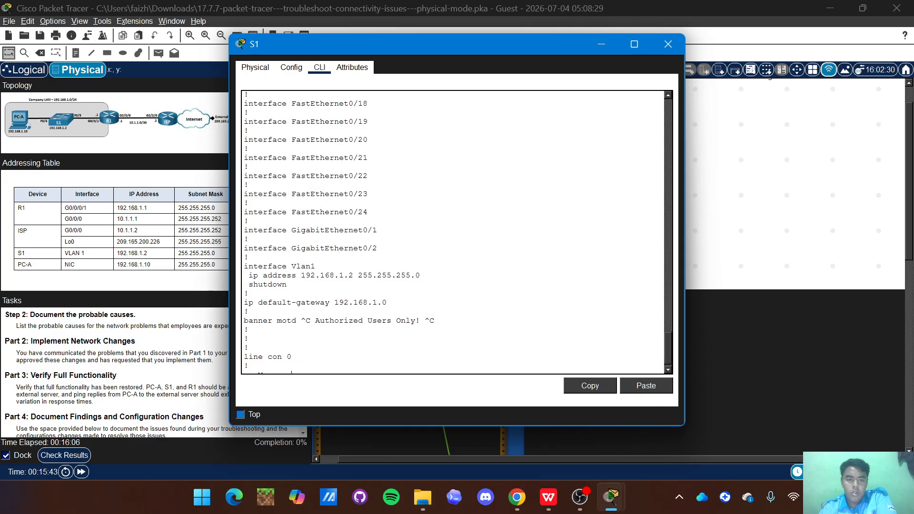
{"action": "scroll", "coordinate": [454, 231], "scroll_direction": "down", "scroll_amount": 1}
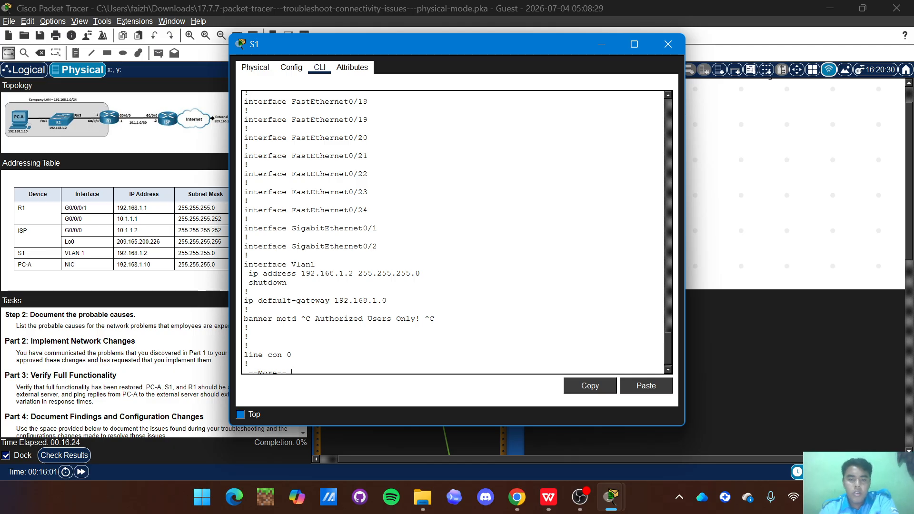
{"action": "scroll", "coordinate": [457, 233], "scroll_direction": "up", "scroll_amount": 8}
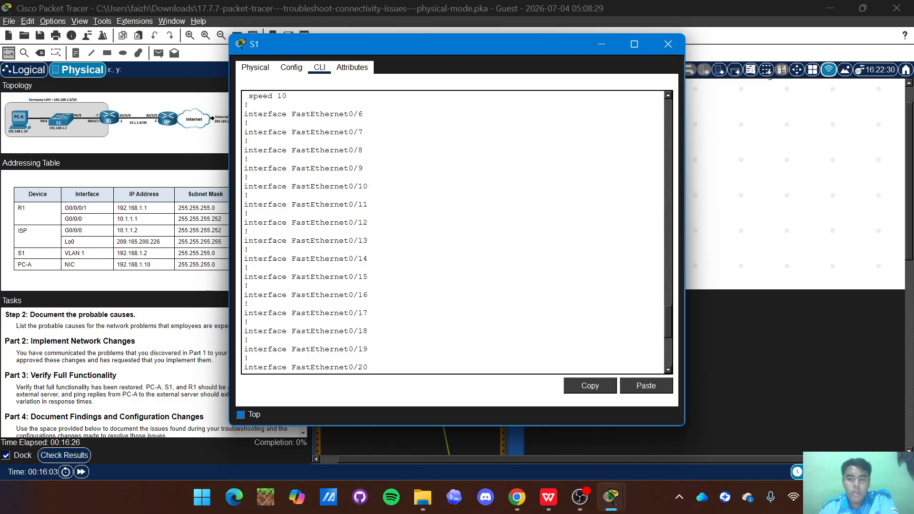
{"action": "scroll", "coordinate": [457, 233], "scroll_direction": "up", "scroll_amount": 3}
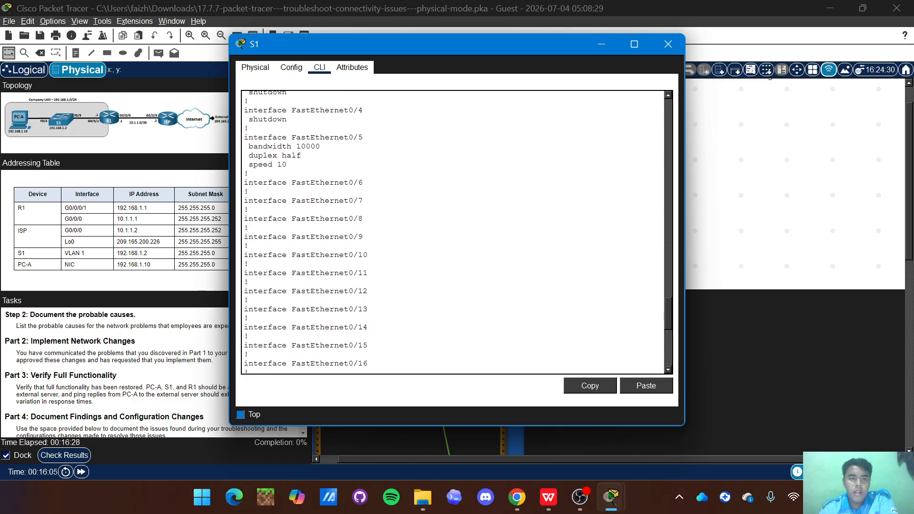
{"action": "scroll", "coordinate": [457, 233], "scroll_direction": "up", "scroll_amount": 3}
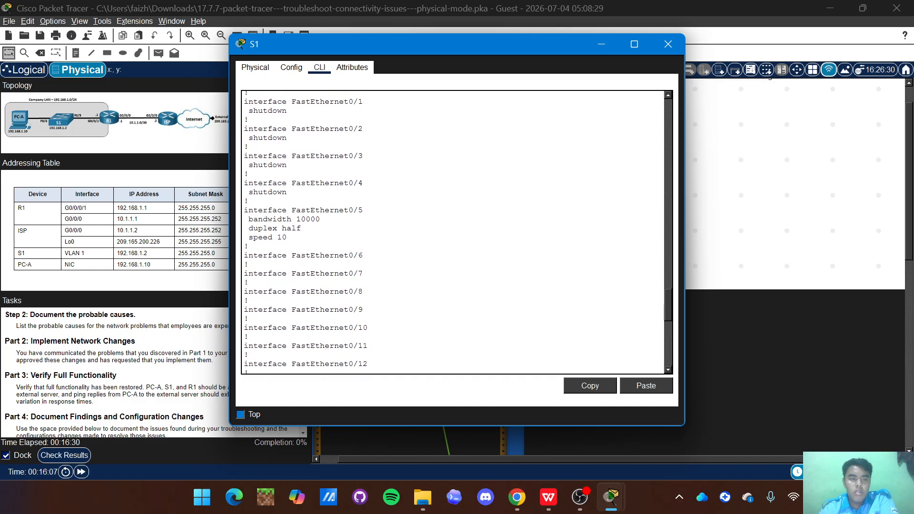
{"action": "scroll", "coordinate": [457, 233], "scroll_direction": "up", "scroll_amount": 1}
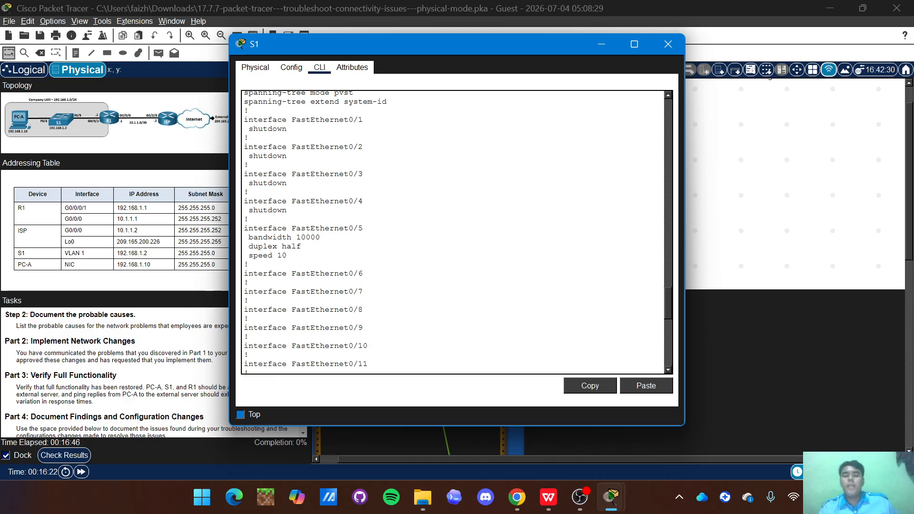
{"action": "scroll", "coordinate": [454, 232], "scroll_direction": "down", "scroll_amount": 1}
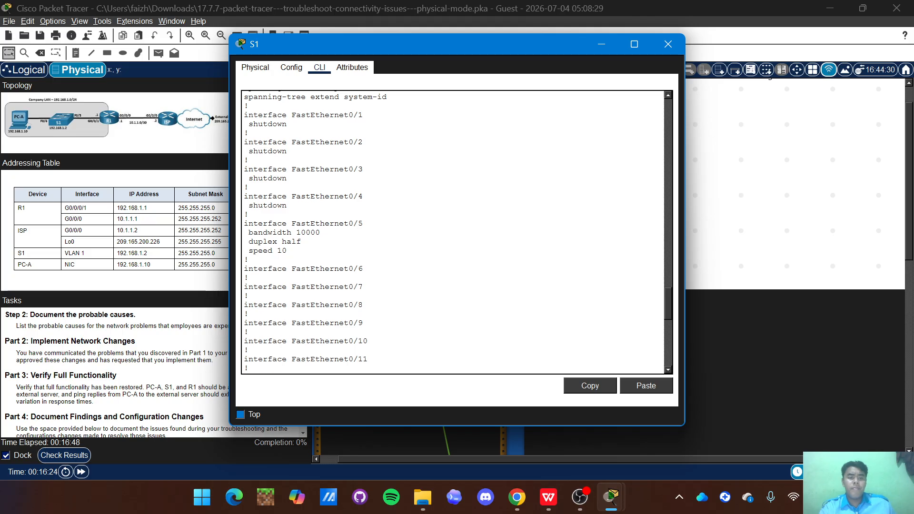
{"action": "scroll", "coordinate": [454, 231], "scroll_direction": "down", "scroll_amount": 5}
{"action": "scroll", "coordinate": [454, 232], "scroll_direction": "down", "scroll_amount": 3}
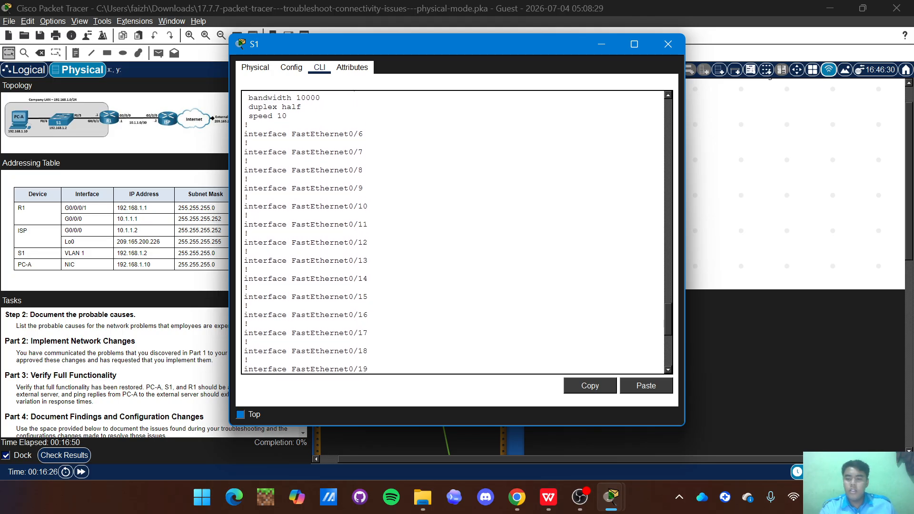
{"action": "scroll", "coordinate": [454, 232], "scroll_direction": "down", "scroll_amount": 2}
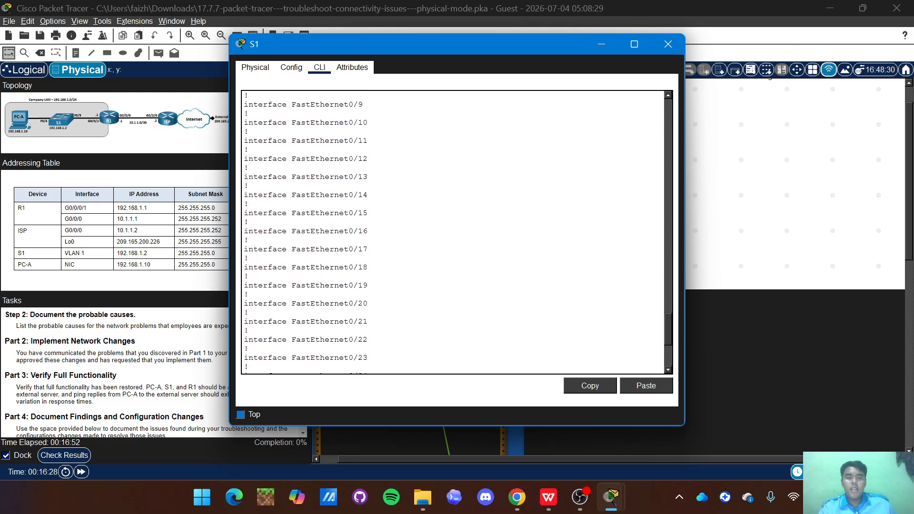
Close the S1 window and open the command line of router R1 in the rack.
{"action": "left_click", "coordinate": [668, 44]}
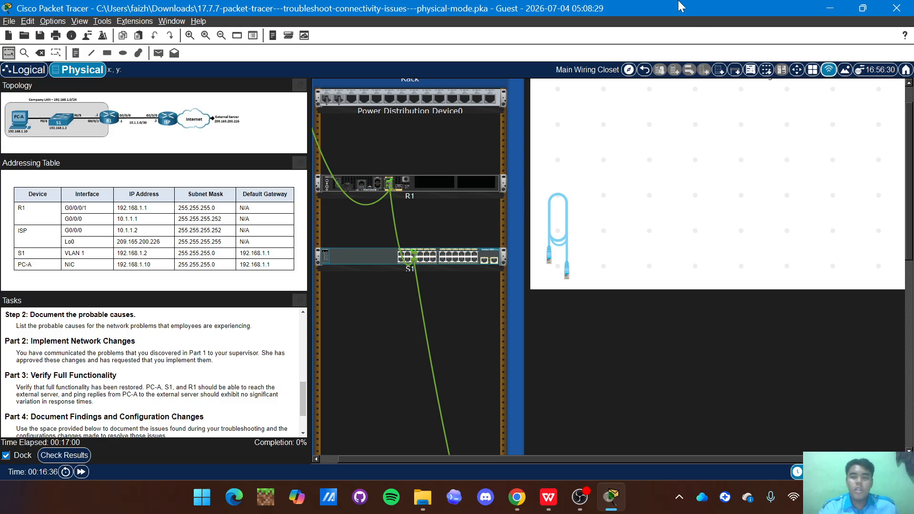
{"action": "scroll", "coordinate": [583, 305], "scroll_direction": "down", "scroll_amount": 2}
{"action": "scroll", "coordinate": [584, 305], "scroll_direction": "up", "scroll_amount": 2}
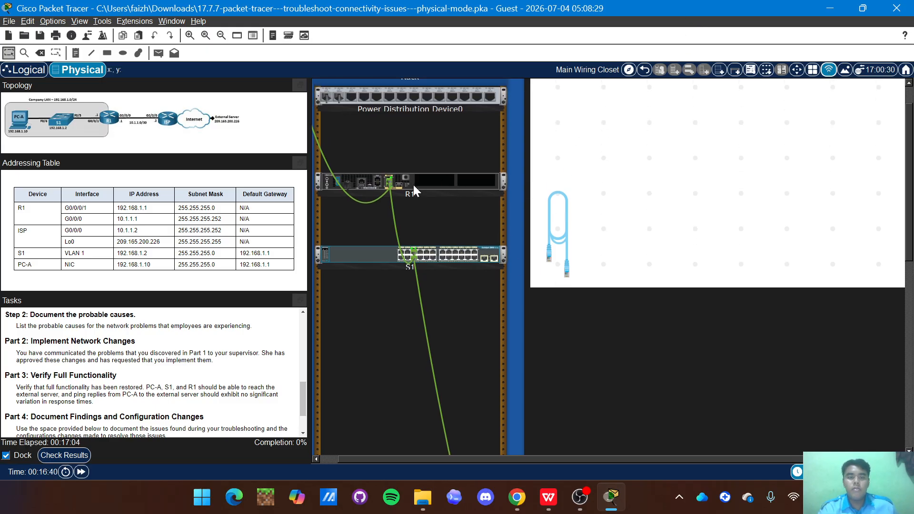
{"action": "left_click", "coordinate": [413, 185]}
{"action": "left_click", "coordinate": [322, 68]}
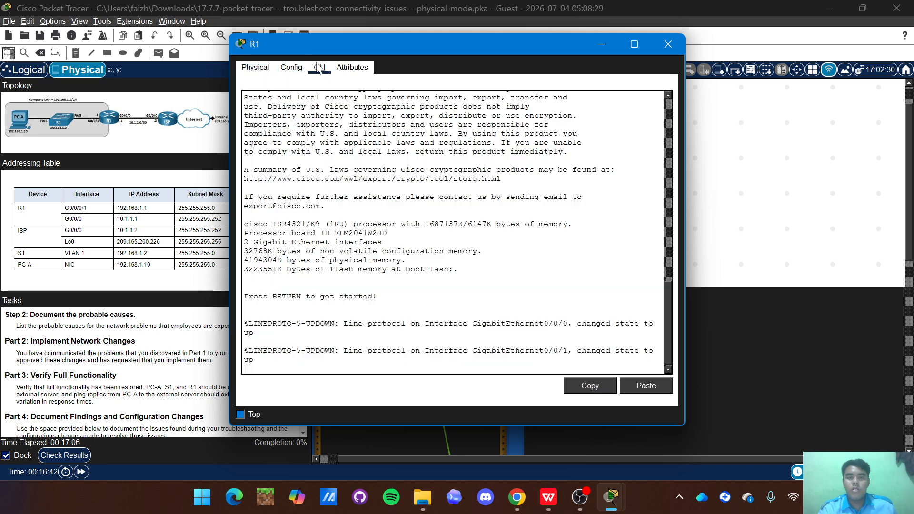
Start R1's console session and enter privileged EXEC mode.
{"action": "key", "text": "Return"}
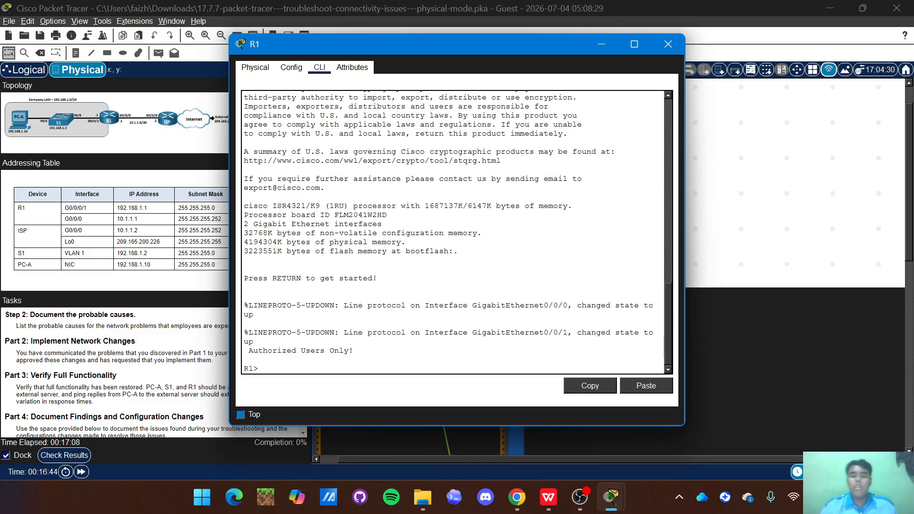
{"action": "type", "text": "en"}
{"action": "key", "text": "Return"}
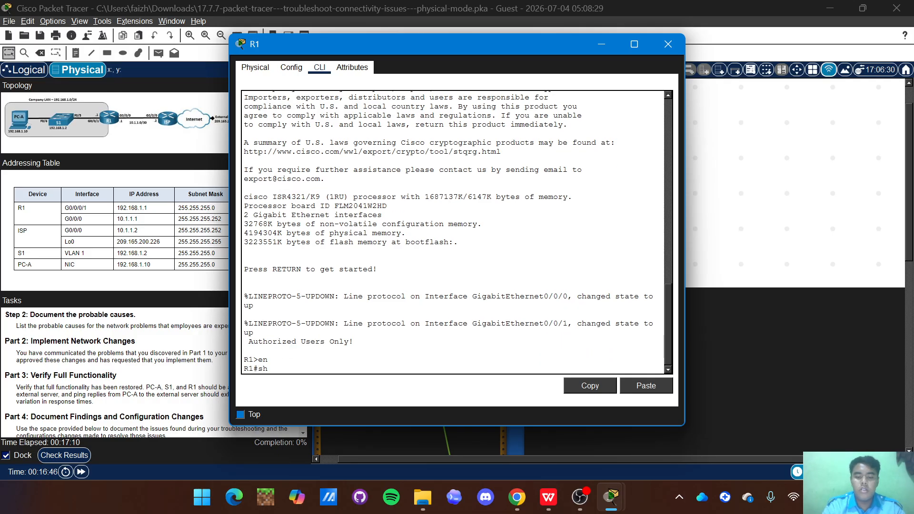
Run show ip interface brief on R1 and move its window to uncover the addressing table's Default Gateway column.
{"action": "type", "text": "show ip int"}
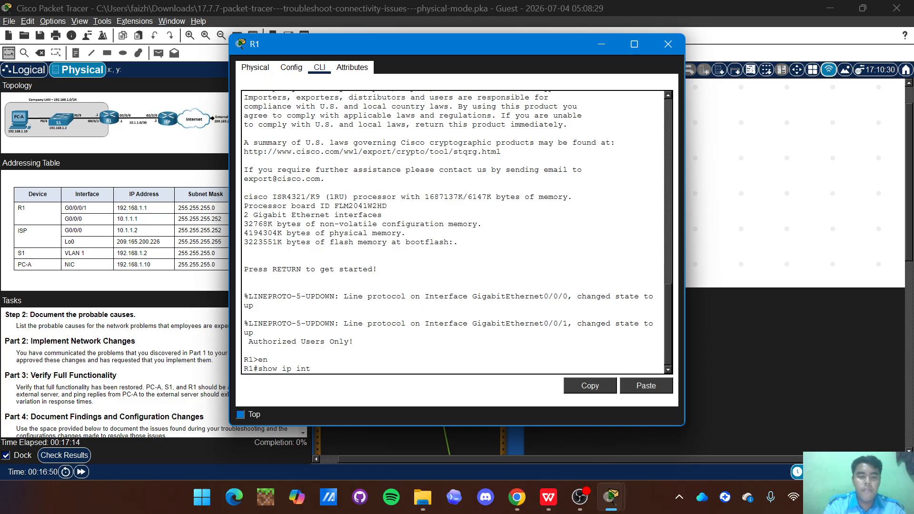
{"action": "key", "text": "Tab"}
{"action": "type", "text": "bri"}
{"action": "key", "text": "Tab"}
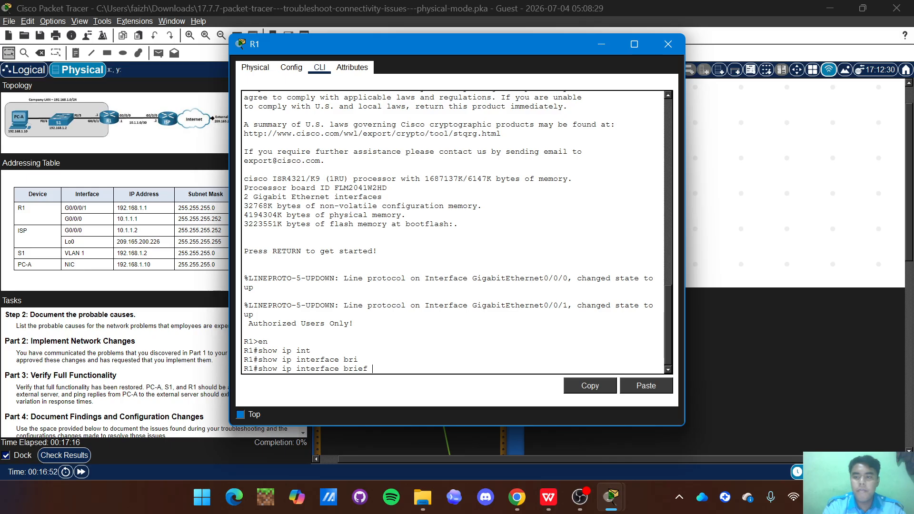
{"action": "key", "text": "Return"}
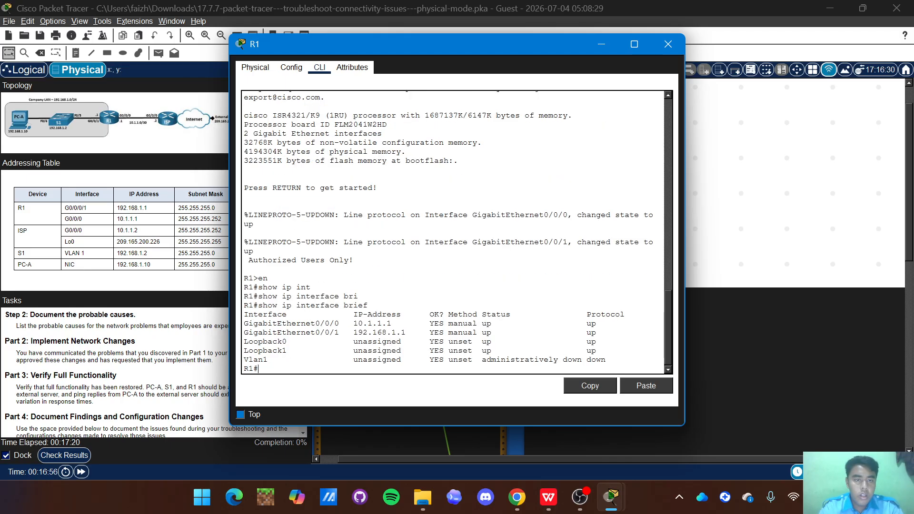
{"action": "left_click_drag", "start_coordinate": [350, 45], "coordinate": [413, 48]}
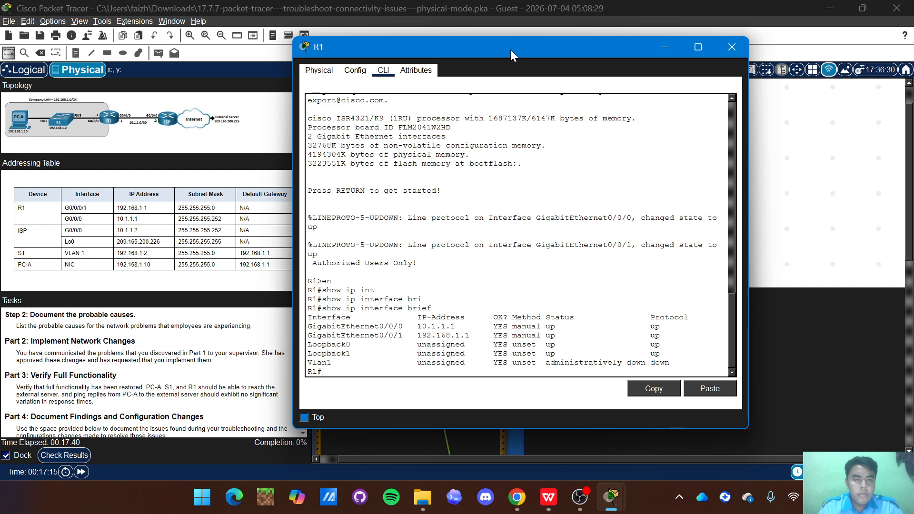
Run show int g0/0/1 on R1 to inspect the LAN interface's status, duplex and speed.
{"action": "type", "text": "sh"}
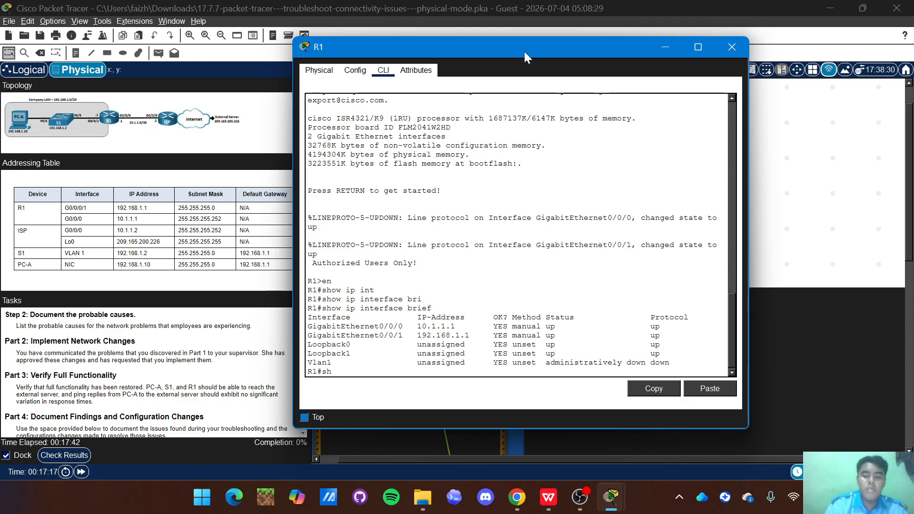
{"action": "type", "text": "ow"}
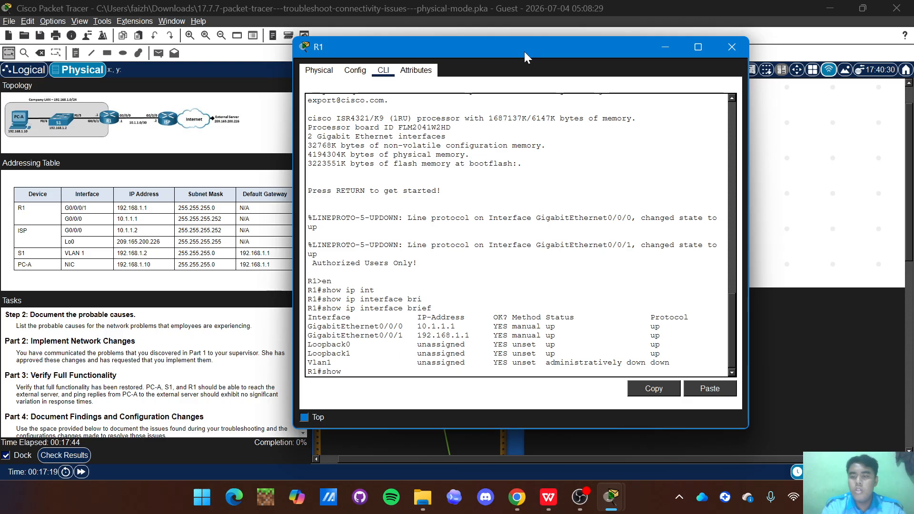
{"action": "type", "text": " int g"}
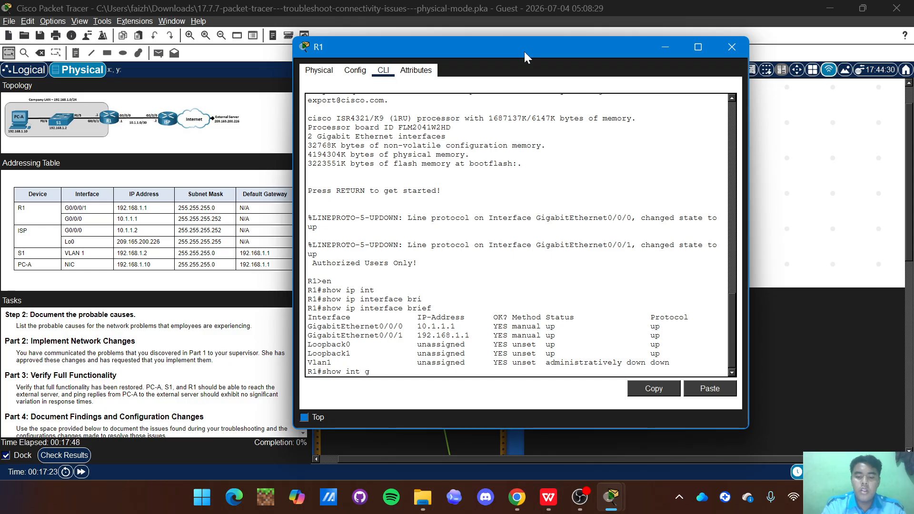
{"action": "type", "text": "0/0/1"}
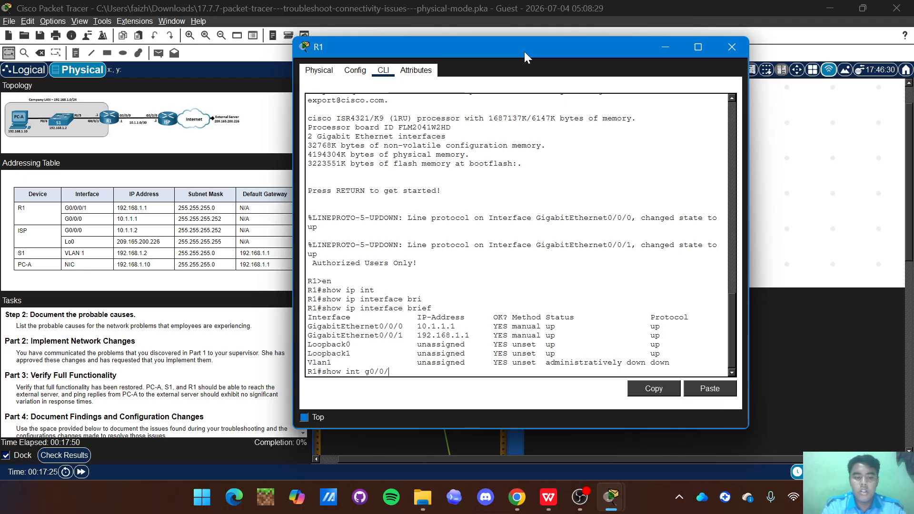
{"action": "key", "text": "Return"}
{"action": "key", "text": "Return"}
{"action": "key", "text": "Return"}
{"action": "key", "text": "Return"}
{"action": "key", "text": "Return"}
{"action": "key", "text": "Return"}
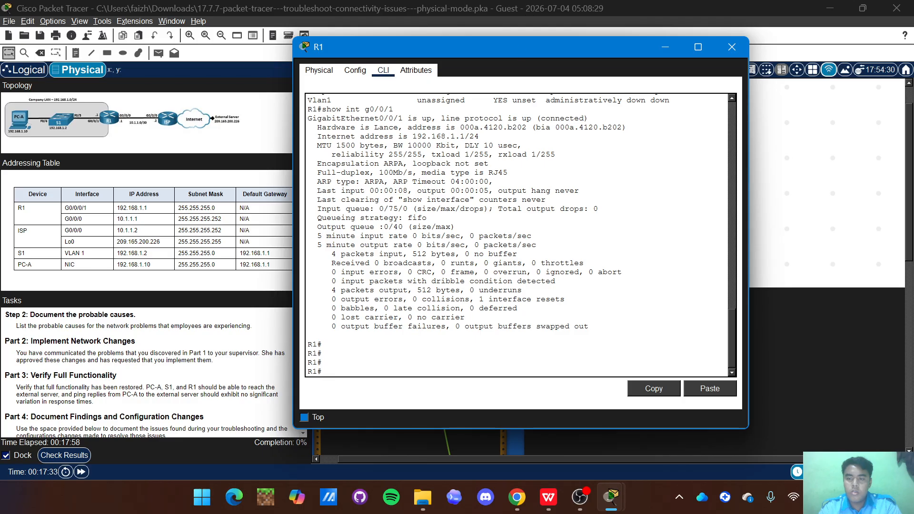
{"action": "scroll", "coordinate": [519, 233], "scroll_direction": "up", "scroll_amount": 2}
{"action": "scroll", "coordinate": [518, 233], "scroll_direction": "down", "scroll_amount": 2}
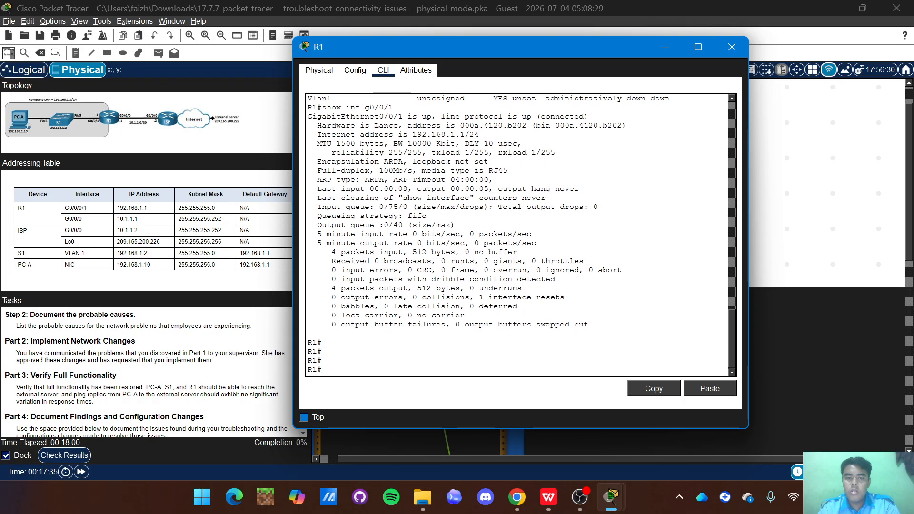
Run show ip route on R1 to check its routing table.
{"action": "type", "text": "ow i"}
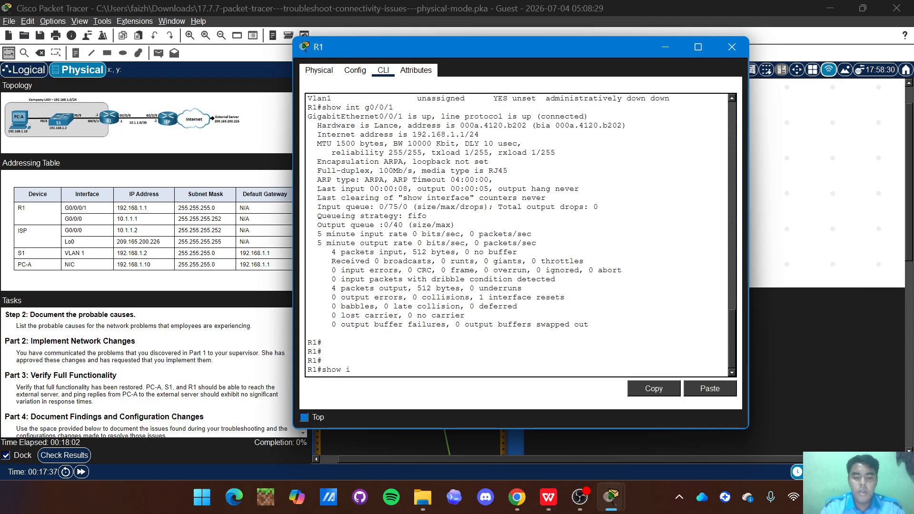
{"action": "type", "text": "p route"}
{"action": "key", "text": "Return"}
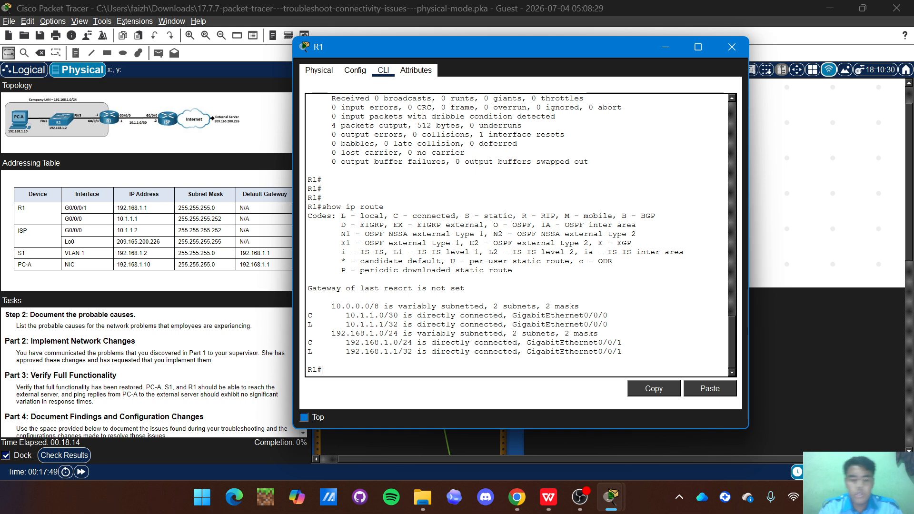
Run show running-config on R1 and view the first page of the configuration.
{"action": "type", "text": "show "}
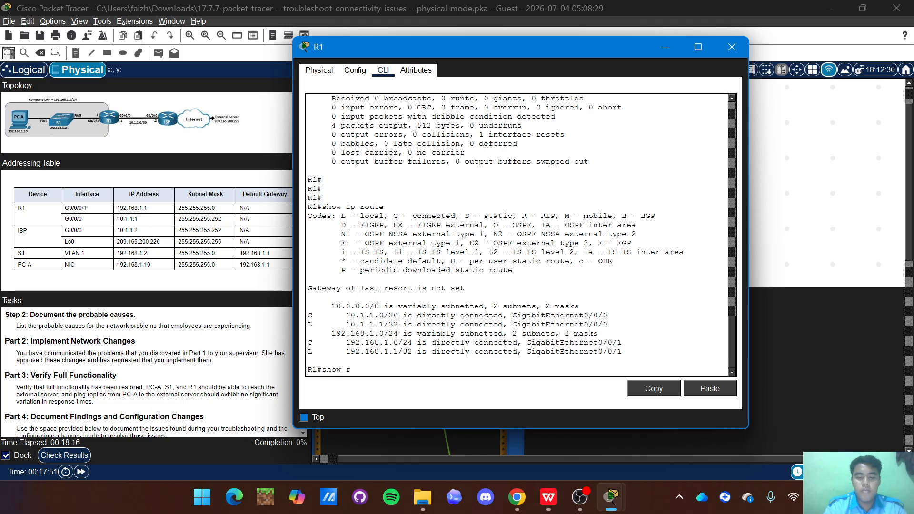
{"action": "type", "text": "runni"}
{"action": "key", "text": "Tab"}
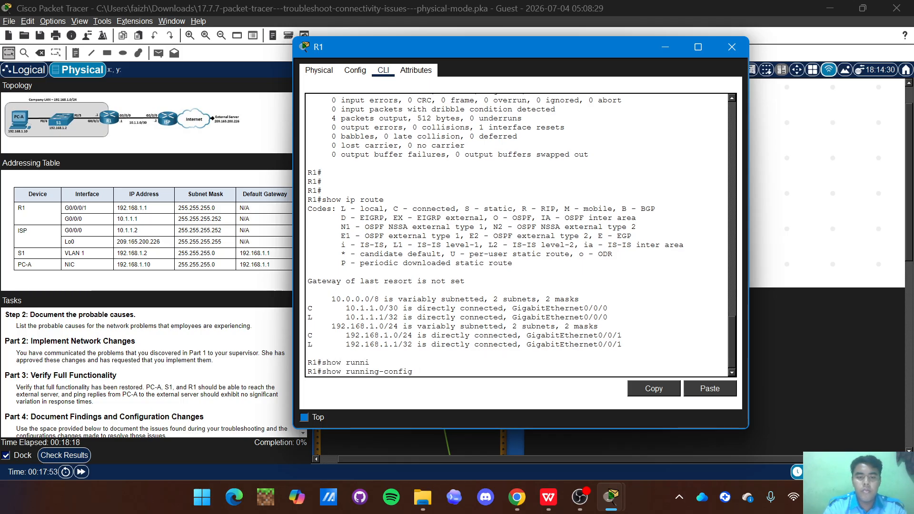
{"action": "key", "text": "Return"}
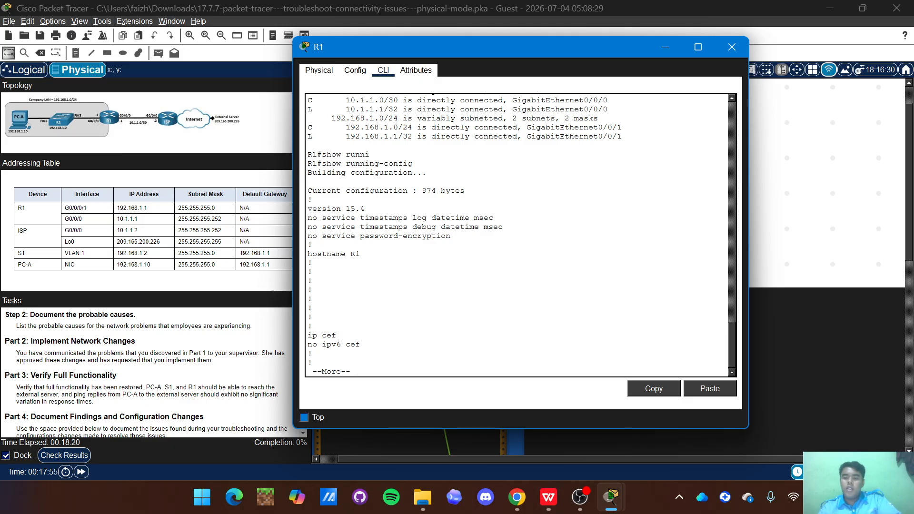
{"action": "scroll", "coordinate": [517, 235], "scroll_direction": "up", "scroll_amount": 2}
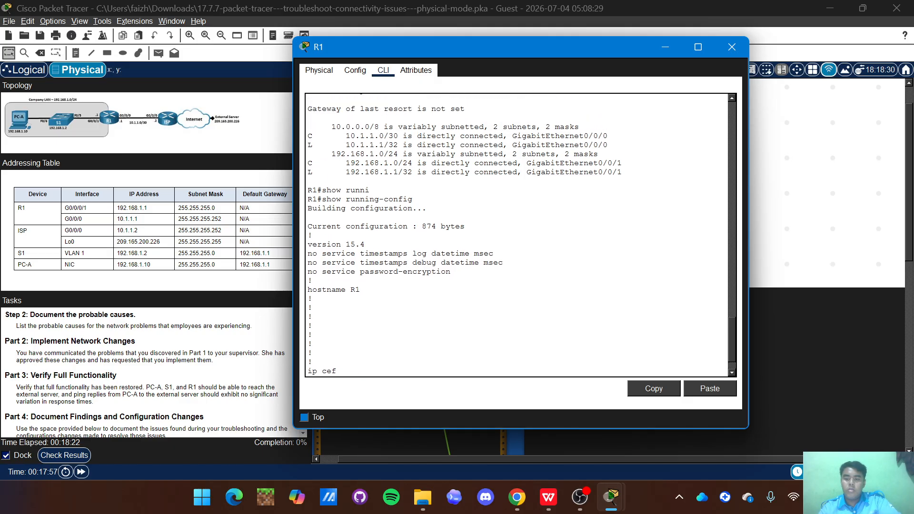
{"action": "scroll", "coordinate": [517, 235], "scroll_direction": "down", "scroll_amount": 2}
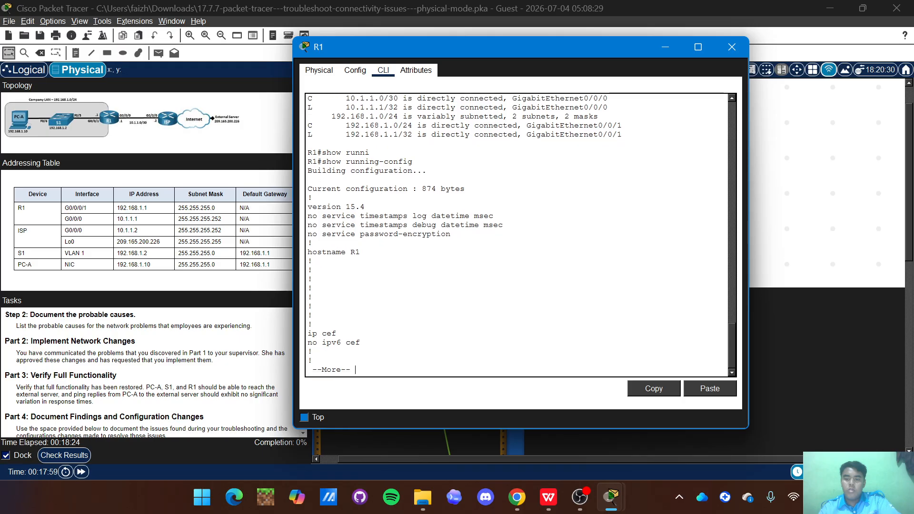
{"action": "scroll", "coordinate": [517, 235], "scroll_direction": "up", "scroll_amount": 1}
{"action": "scroll", "coordinate": [517, 235], "scroll_direction": "down", "scroll_amount": 1}
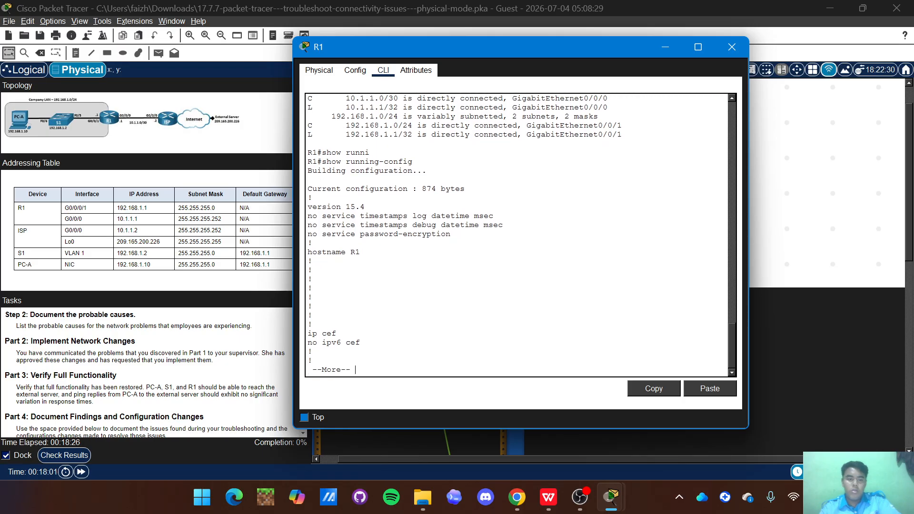
Page through R1's running configuration past the loopback, Gigabit Ethernet and Vlan1 interfaces to the banner motd line.
{"action": "key", "text": "Return"}
{"action": "key", "text": "Return"}
{"action": "key", "text": "Return"}
{"action": "key", "text": "Return"}
{"action": "key", "text": "Return"}
{"action": "key", "text": "Return"}
{"action": "key", "text": "Return"}
{"action": "key", "text": "Return"}
{"action": "key", "text": "Return"}
{"action": "key", "text": "Return"}
{"action": "key", "text": "Return"}
{"action": "key", "text": "Return"}
{"action": "key", "text": "Return"}
{"action": "key", "text": "Return"}
{"action": "key", "text": "Return"}
{"action": "key", "text": "Return"}
{"action": "key", "text": "Return"}
{"action": "key", "text": "Return"}
{"action": "key", "text": "Return"}
{"action": "key", "text": "Return"}
{"action": "key", "text": "Return"}
{"action": "key", "text": "Return"}
{"action": "key", "text": "Return"}
{"action": "key", "text": "Return"}
{"action": "key", "text": "Return"}
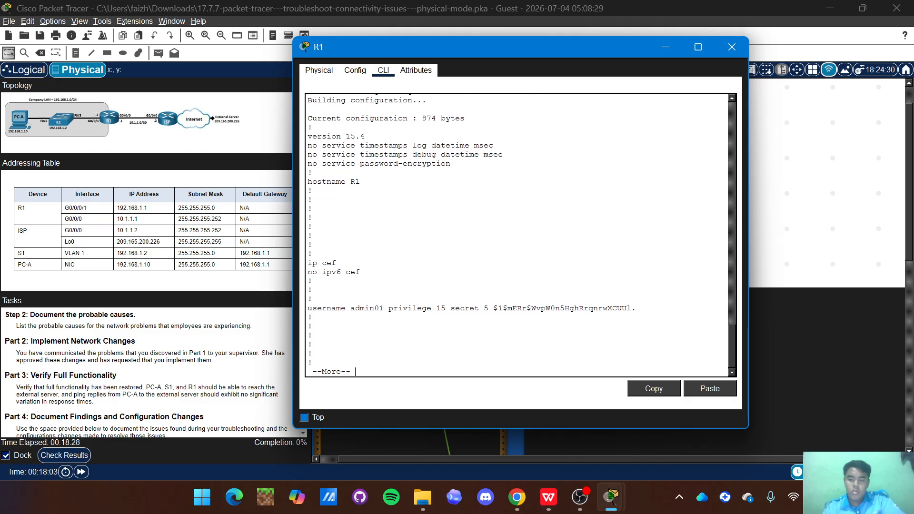
{"action": "key", "text": "Return"}
{"action": "key", "text": "Return"}
{"action": "key", "text": "Return"}
{"action": "key", "text": "Return"}
{"action": "key", "text": "Return"}
{"action": "key", "text": "Return"}
{"action": "key", "text": "Return"}
{"action": "key", "text": "Return"}
{"action": "key", "text": "Return"}
{"action": "key", "text": "Return"}
{"action": "key", "text": "Return"}
{"action": "key", "text": "Return"}
{"action": "key", "text": "Return"}
{"action": "key", "text": "Return"}
{"action": "key", "text": "Return"}
{"action": "key", "text": "Return"}
{"action": "key", "text": "Return"}
{"action": "key", "text": "Return"}
{"action": "key", "text": "Return"}
{"action": "key", "text": "Return"}
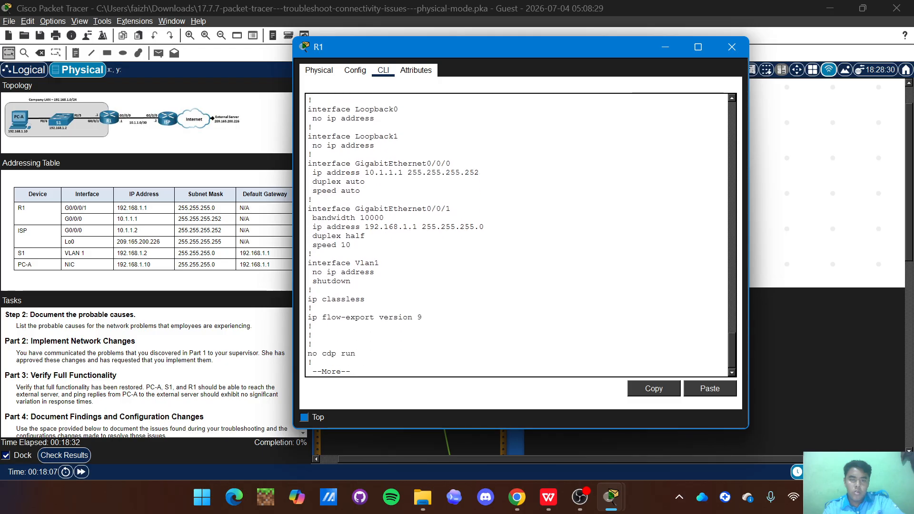
{"action": "key", "text": "Return"}
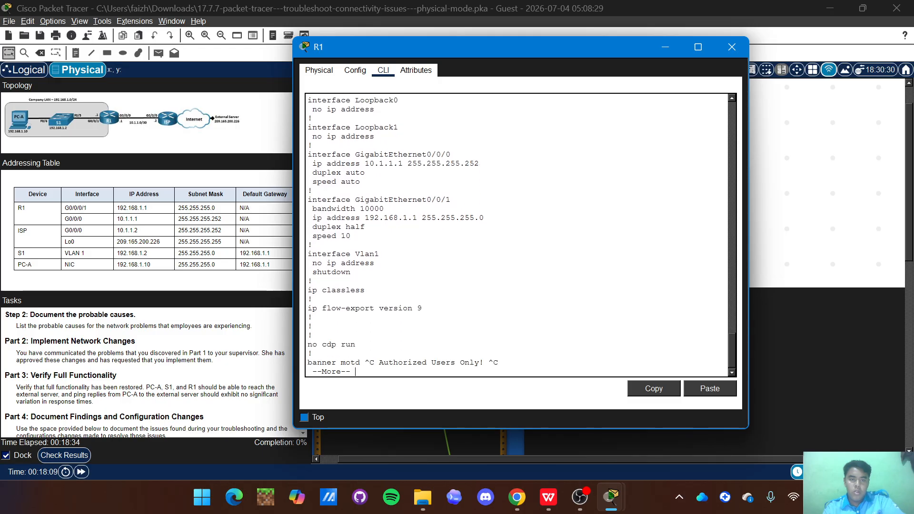
Examine the bandwidth, duplex and speed settings of GigabitEthernet0/0/0 and GigabitEthernet0/0/1 in R1's configuration.
{"action": "scroll", "coordinate": [516, 233], "scroll_direction": "up", "scroll_amount": 2}
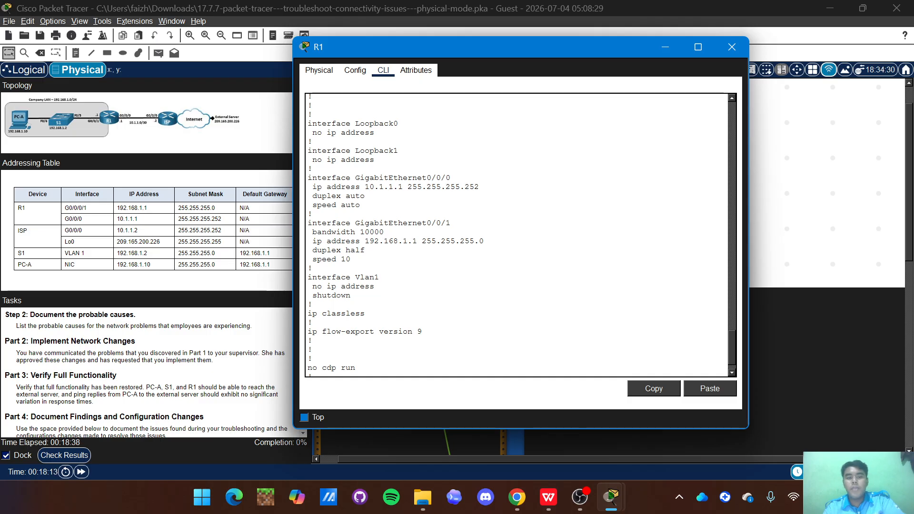
{"action": "scroll", "coordinate": [517, 233], "scroll_direction": "up", "scroll_amount": 2}
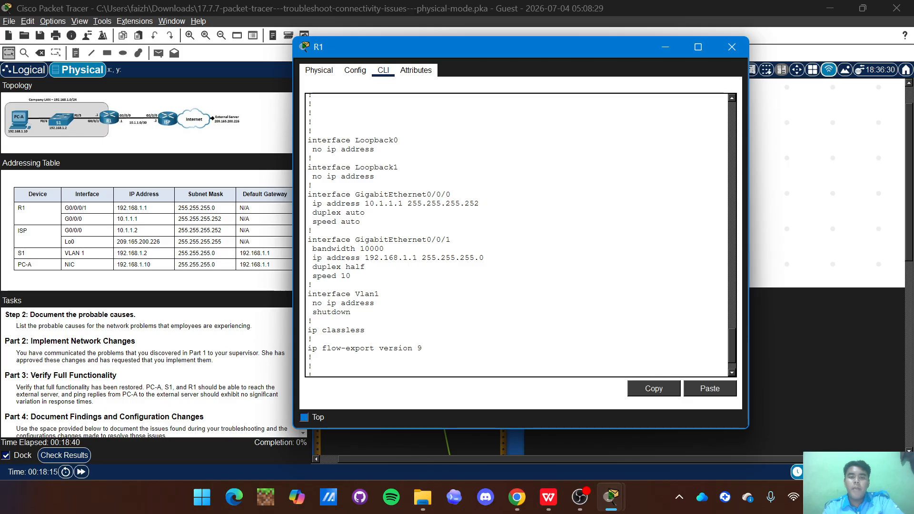
{"action": "scroll", "coordinate": [516, 233], "scroll_direction": "down", "scroll_amount": 3}
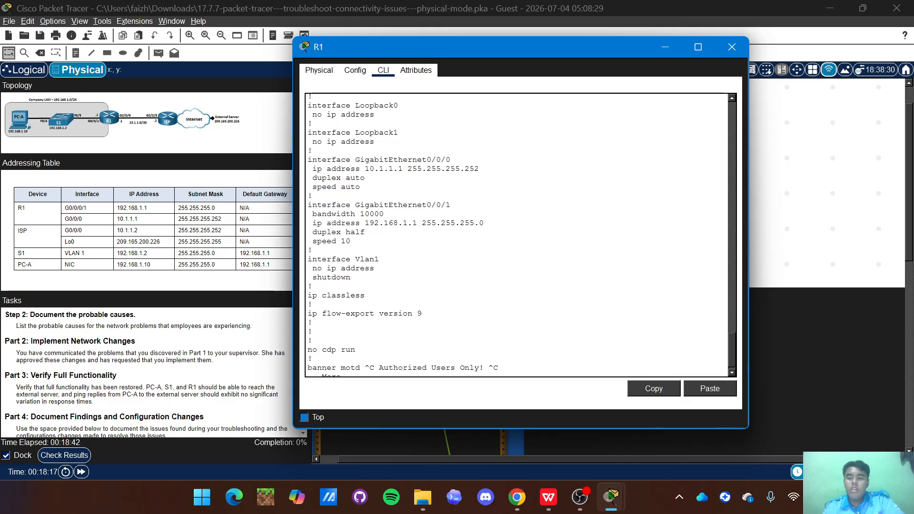
{"action": "scroll", "coordinate": [516, 233], "scroll_direction": "down", "scroll_amount": 1}
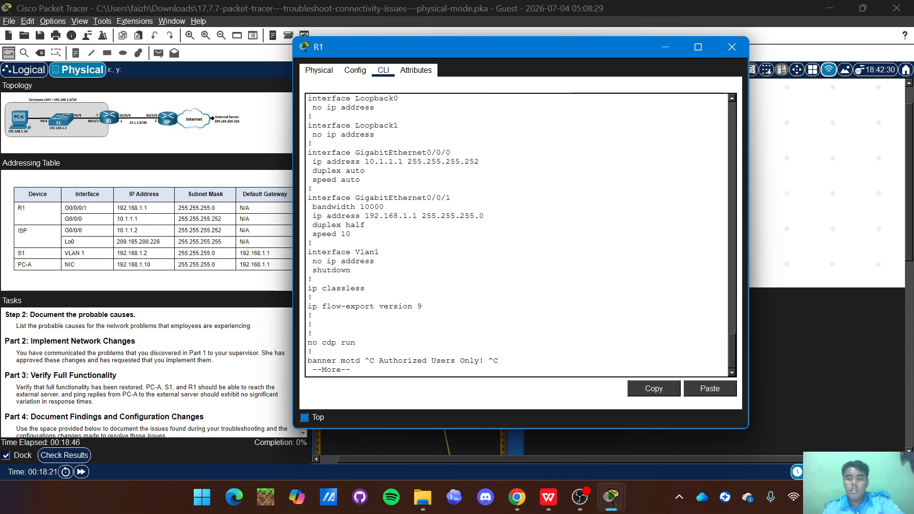
{"action": "scroll", "coordinate": [516, 233], "scroll_direction": "up", "scroll_amount": 1}
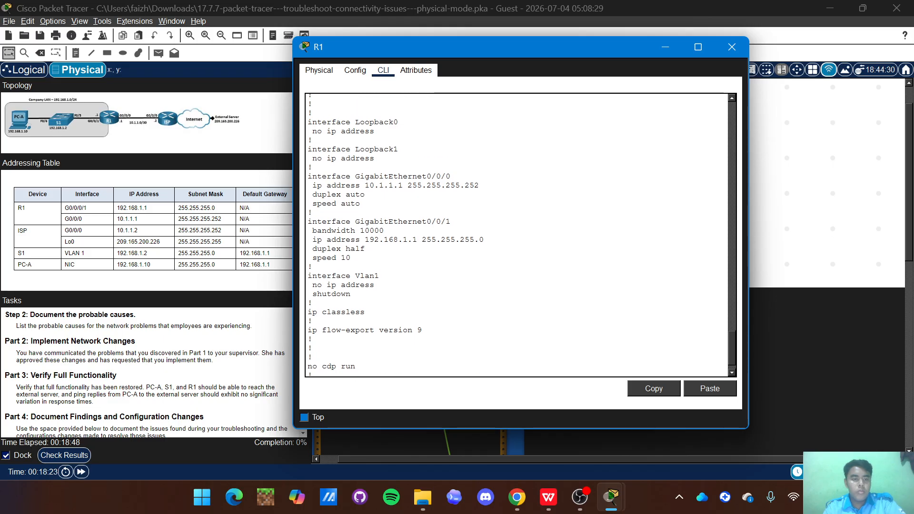
{"action": "scroll", "coordinate": [517, 233], "scroll_direction": "down", "scroll_amount": 1}
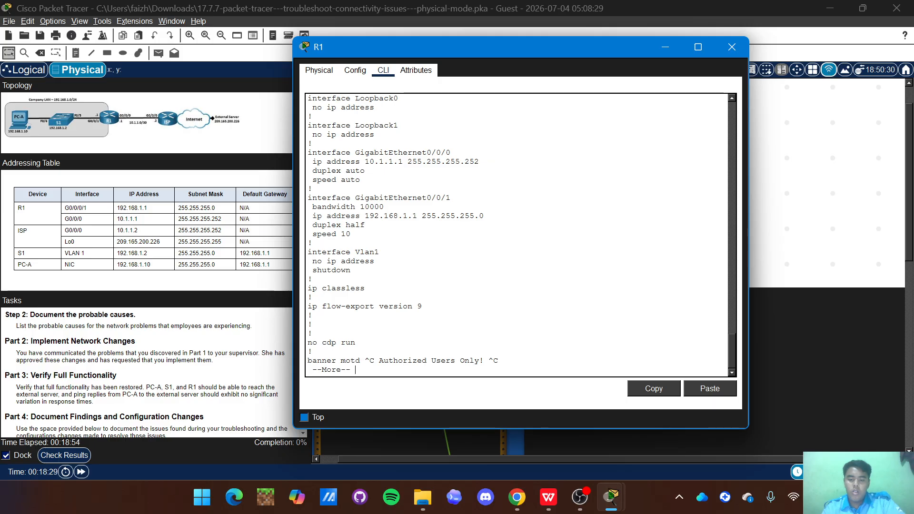
Page through the console, aux and vty line sections to the end of R1's configuration and return to the prompt.
{"action": "key", "text": "Return"}
{"action": "key", "text": "Return"}
{"action": "key", "text": "Return"}
{"action": "key", "text": "Return"}
{"action": "key", "text": "Return"}
{"action": "key", "text": "Return"}
{"action": "key", "text": "Return"}
{"action": "key", "text": "Return"}
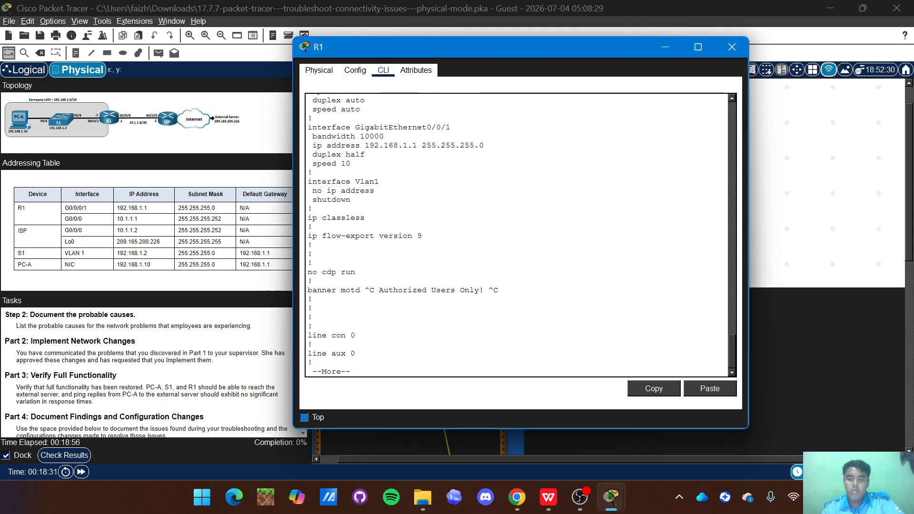
{"action": "key", "text": "Return"}
{"action": "key", "text": "Return"}
{"action": "key", "text": "Return"}
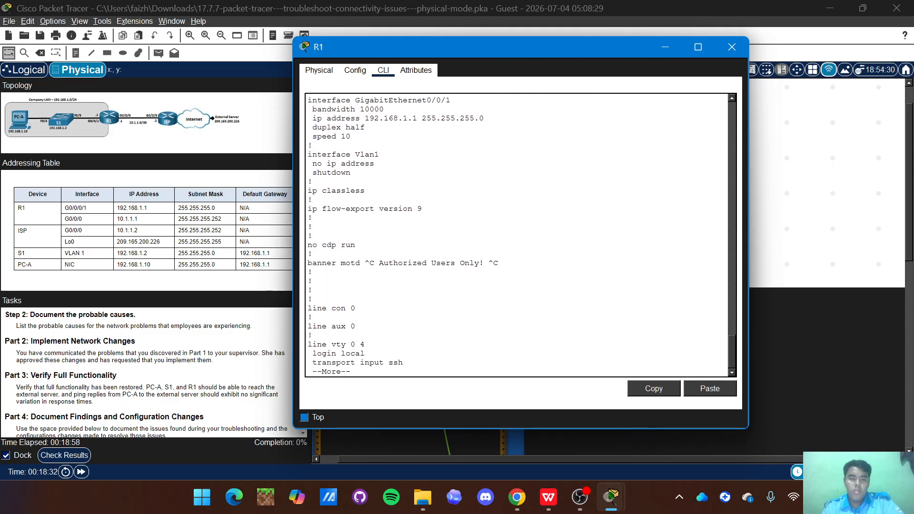
{"action": "key", "text": "Return"}
{"action": "key", "text": "Return"}
{"action": "key", "text": "Return"}
{"action": "key", "text": "Return"}
{"action": "key", "text": "Return"}
{"action": "key", "text": "Return"}
{"action": "key", "text": "Return"}
{"action": "key", "text": "Return"}
{"action": "key", "text": "Return"}
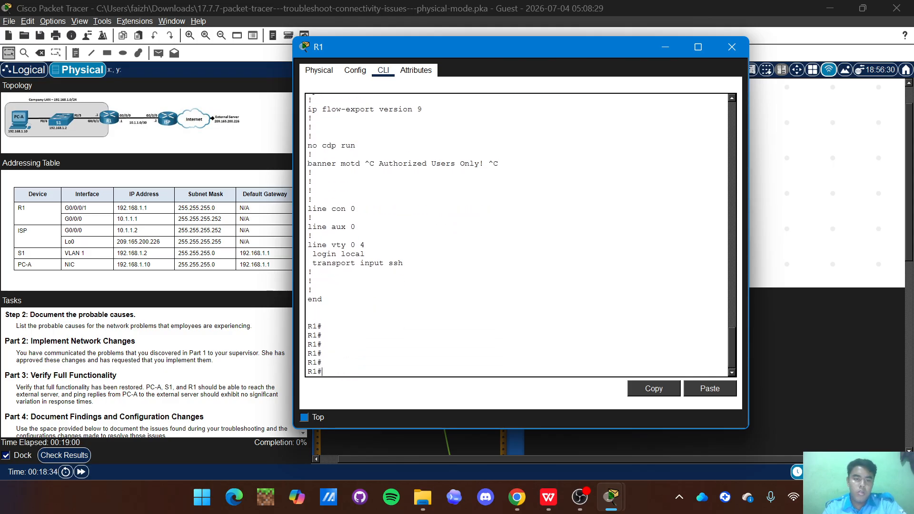
Go back in R1's configuration output to recheck the GigabitEthernet0/0/1 section and the area where static routes are listed.
{"action": "scroll", "coordinate": [516, 233], "scroll_direction": "up", "scroll_amount": 3}
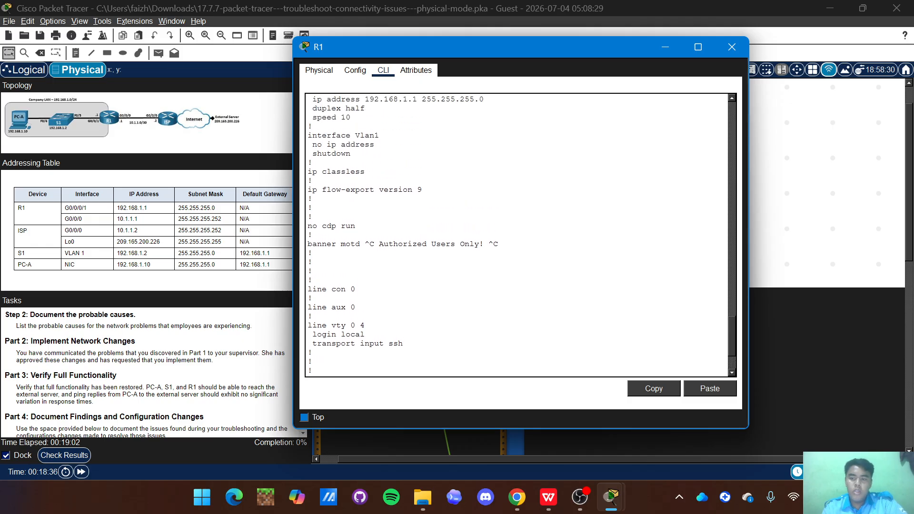
{"action": "scroll", "coordinate": [518, 233], "scroll_direction": "up", "scroll_amount": 3}
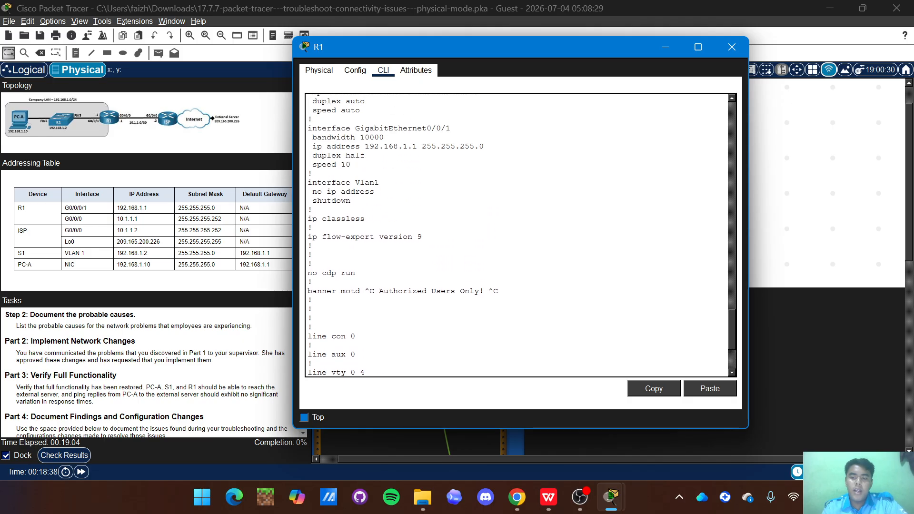
{"action": "scroll", "coordinate": [519, 233], "scroll_direction": "up", "scroll_amount": 1}
{"action": "scroll", "coordinate": [519, 234], "scroll_direction": "down", "scroll_amount": 2}
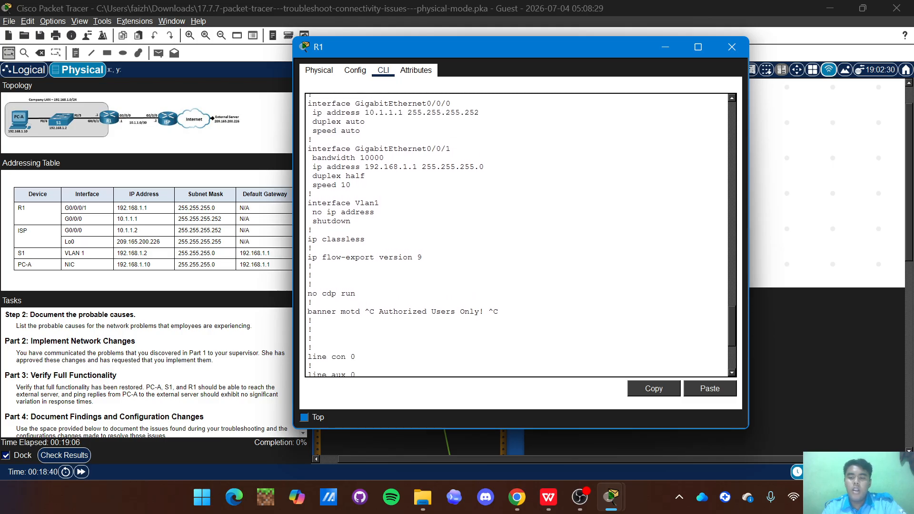
Read the rest of R1's running configuration down to the vty line settings, then minimize R1's window.
{"action": "scroll", "coordinate": [519, 233], "scroll_direction": "down", "scroll_amount": 1}
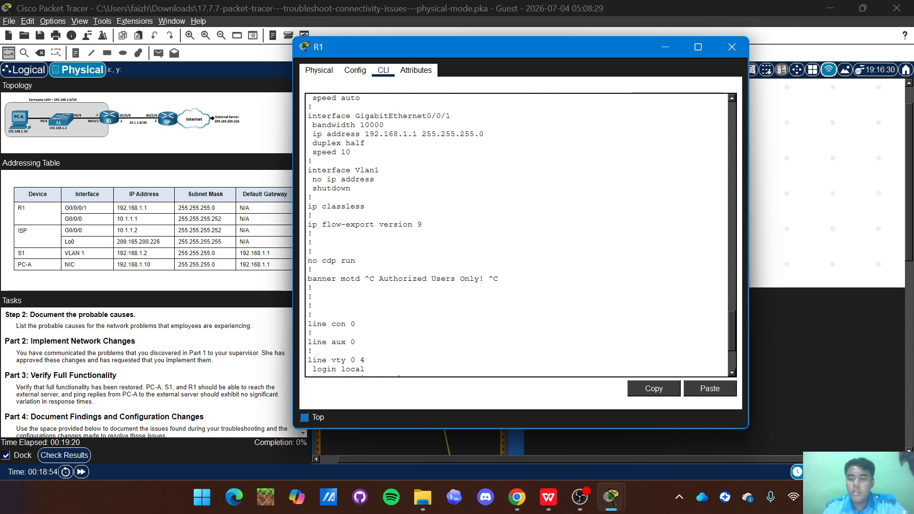
{"action": "scroll", "coordinate": [516, 233], "scroll_direction": "down", "scroll_amount": 2}
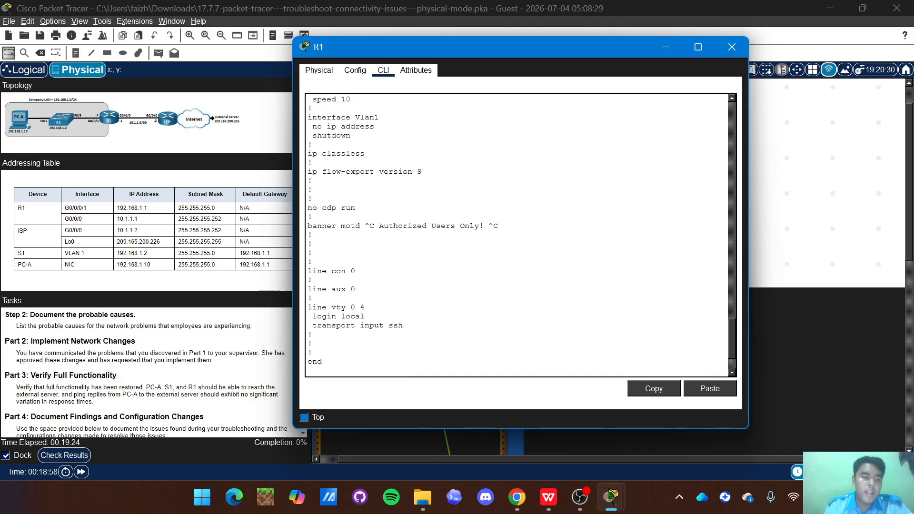
{"action": "left_click", "coordinate": [667, 52]}
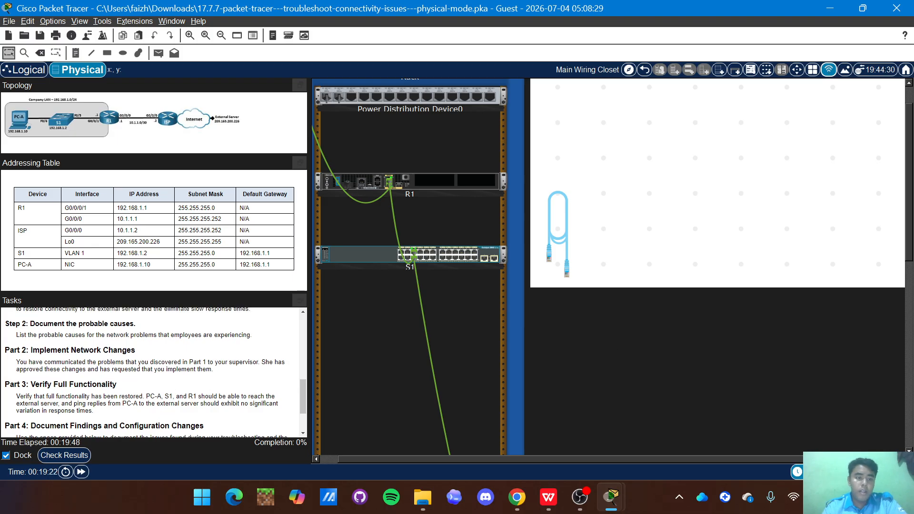
Open switch S1's console and page through the rest of its running configuration to the privileged prompt.
{"action": "scroll", "coordinate": [132, 388], "scroll_direction": "up", "scroll_amount": 1}
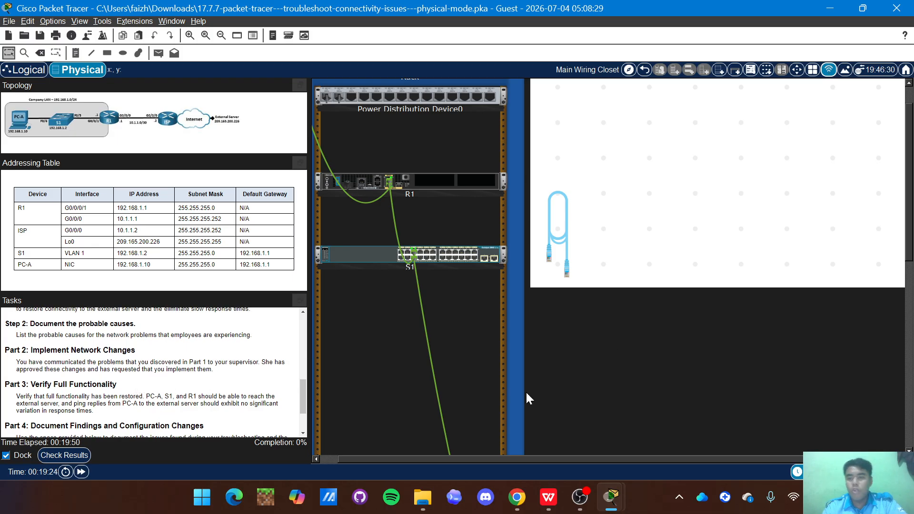
{"action": "scroll", "coordinate": [737, 367], "scroll_direction": "down", "scroll_amount": 2}
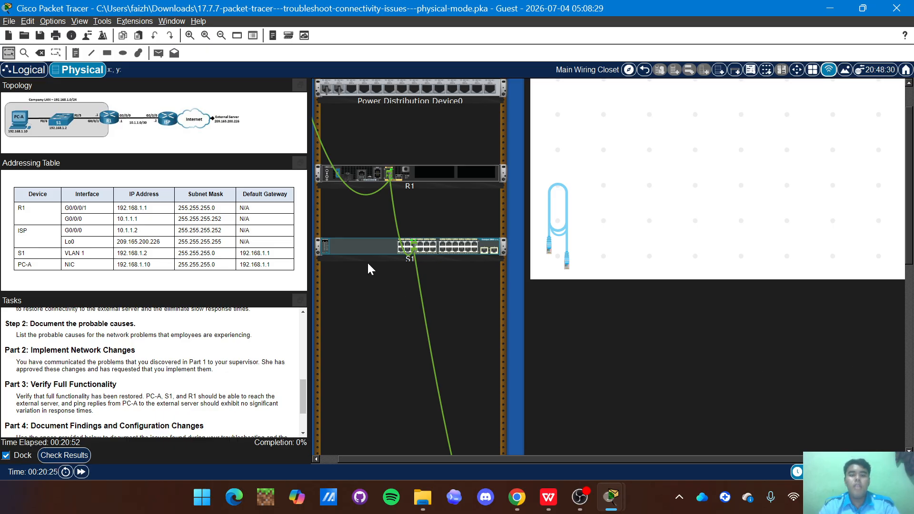
{"action": "left_click", "coordinate": [370, 248]}
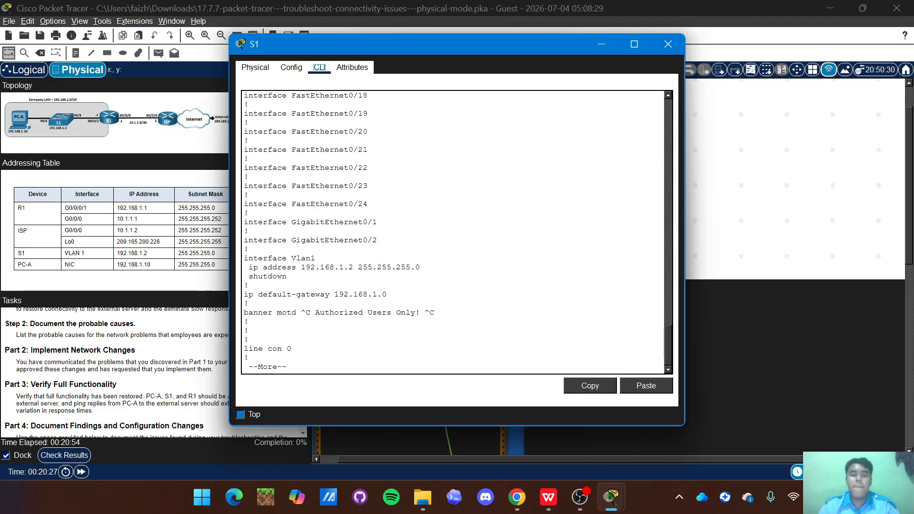
{"action": "key", "text": "Return"}
{"action": "key", "text": "Return"}
{"action": "key", "text": "Return"}
{"action": "key", "text": "Return"}
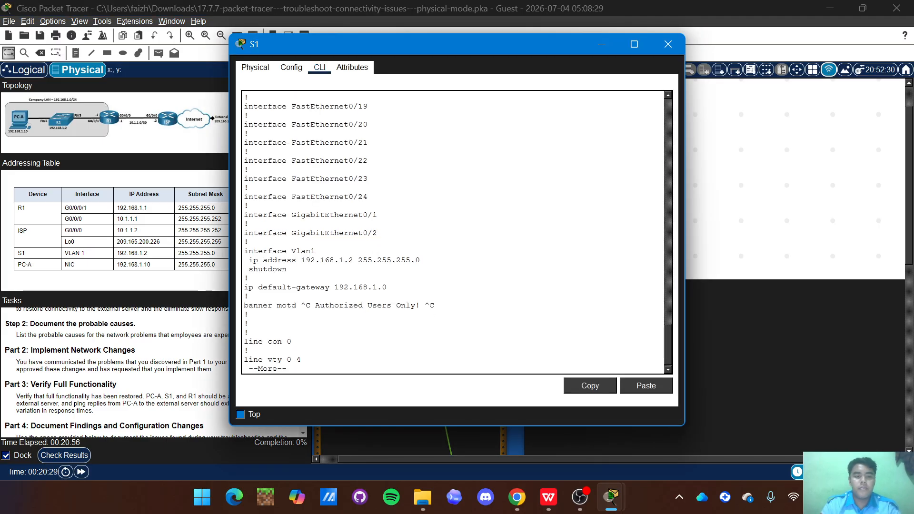
{"action": "key", "text": "Return"}
{"action": "key", "text": "Return"}
{"action": "key", "text": "Return"}
{"action": "key", "text": "Return"}
{"action": "key", "text": "Return"}
{"action": "key", "text": "Return"}
{"action": "key", "text": "Return"}
{"action": "key", "text": "Return"}
{"action": "key", "text": "Return"}
{"action": "key", "text": "Return"}
{"action": "key", "text": "Return"}
{"action": "key", "text": "Return"}
{"action": "key", "text": "Return"}
{"action": "key", "text": "Return"}
{"action": "key", "text": "Return"}
{"action": "key", "text": "Return"}
{"action": "key", "text": "Return"}
{"action": "key", "text": "Return"}
{"action": "key", "text": "Return"}
{"action": "key", "text": "Return"}
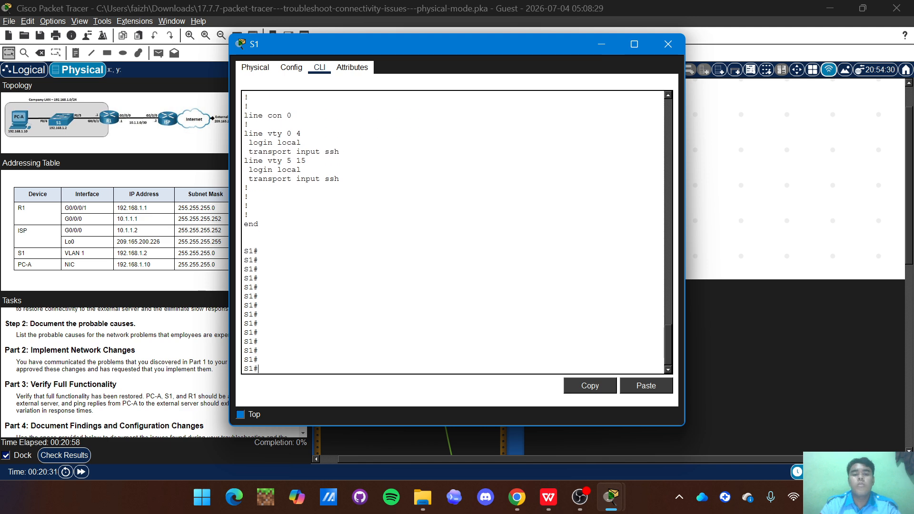
Enter global configuration on S1 and set interface f0/5 to speed 100.
{"action": "type", "text": "en"}
{"action": "key", "text": "Return"}
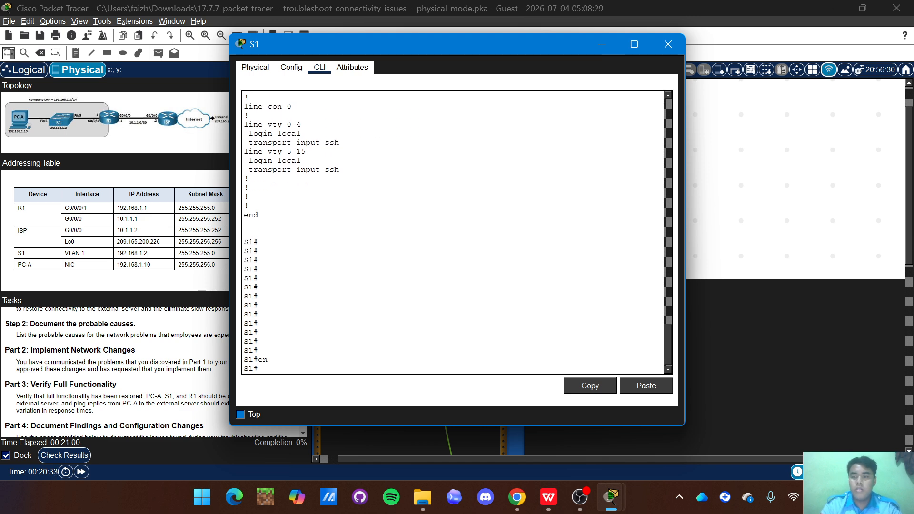
{"action": "type", "text": "conf t"}
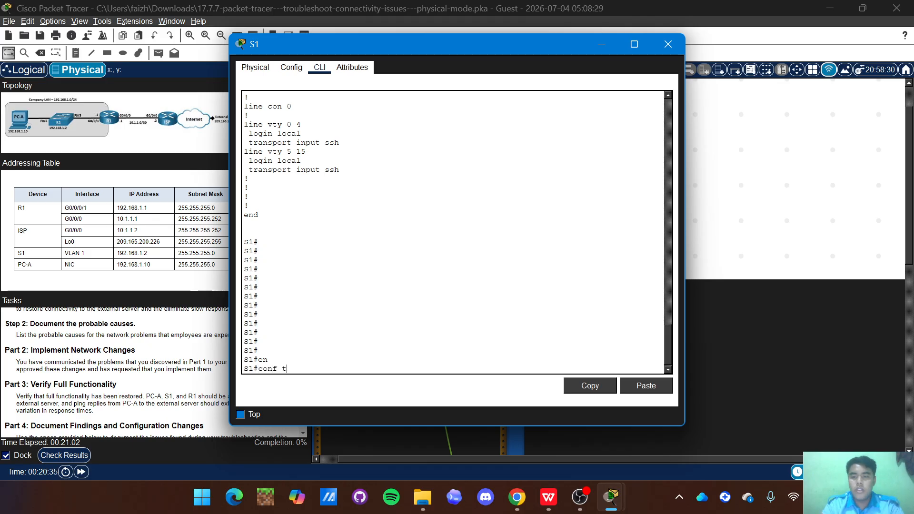
{"action": "key", "text": "Return"}
{"action": "type", "text": "int"}
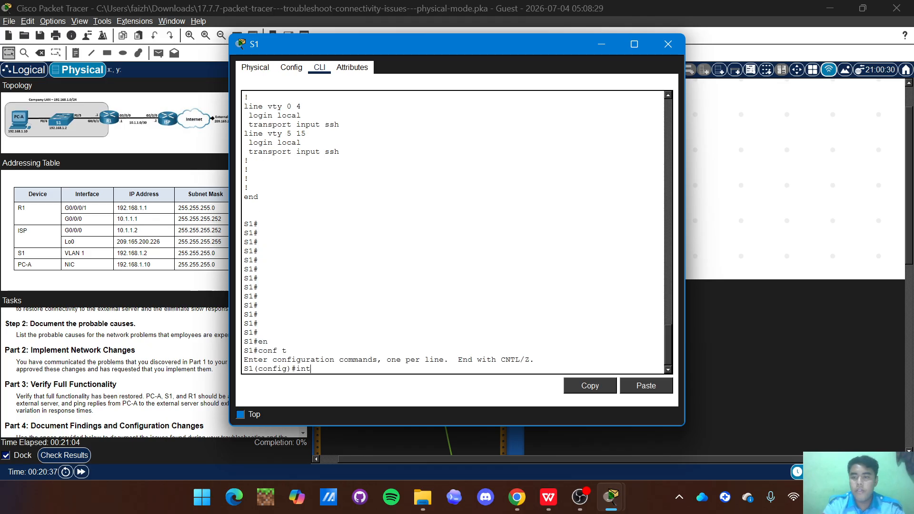
{"action": "type", "text": " f"}
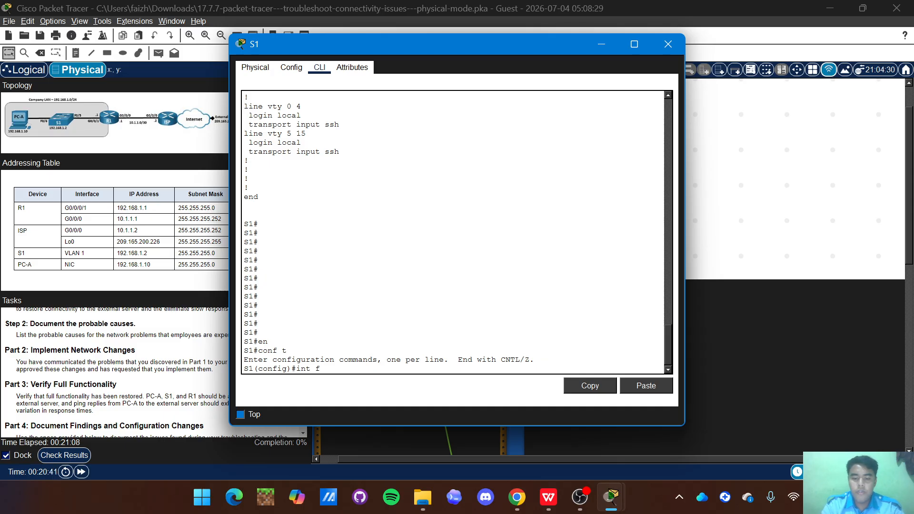
{"action": "type", "text": "o/"}
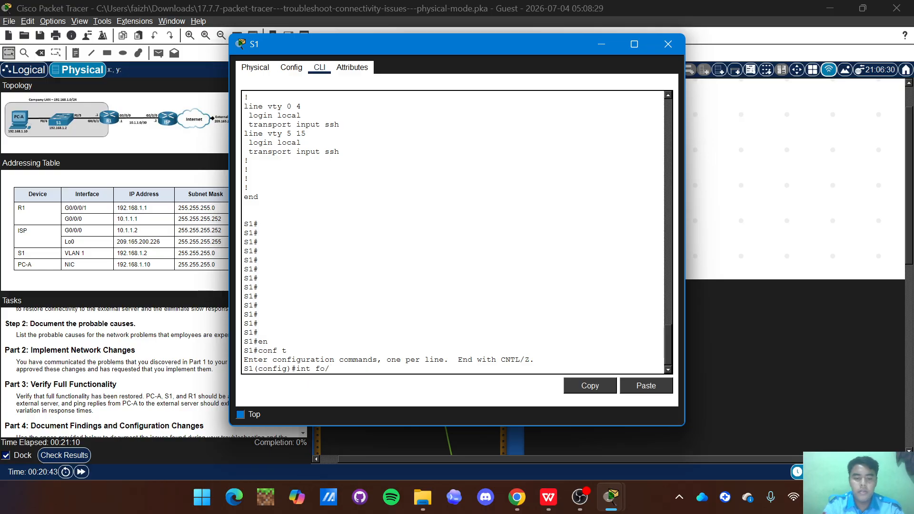
{"action": "type", "text": "5"}
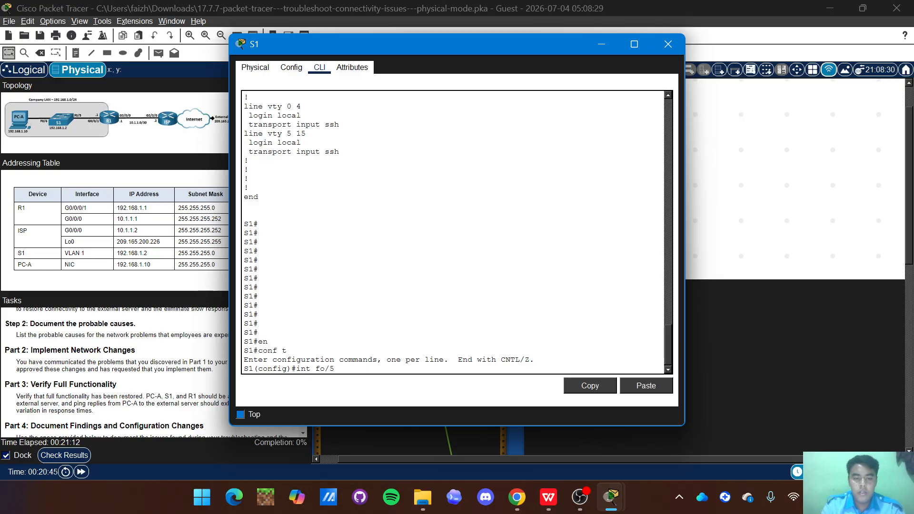
{"action": "key", "text": "BackSpace"}
{"action": "key", "text": "BackSpace"}
{"action": "key", "text": "BackSpace"}
{"action": "type", "text": "0/5"}
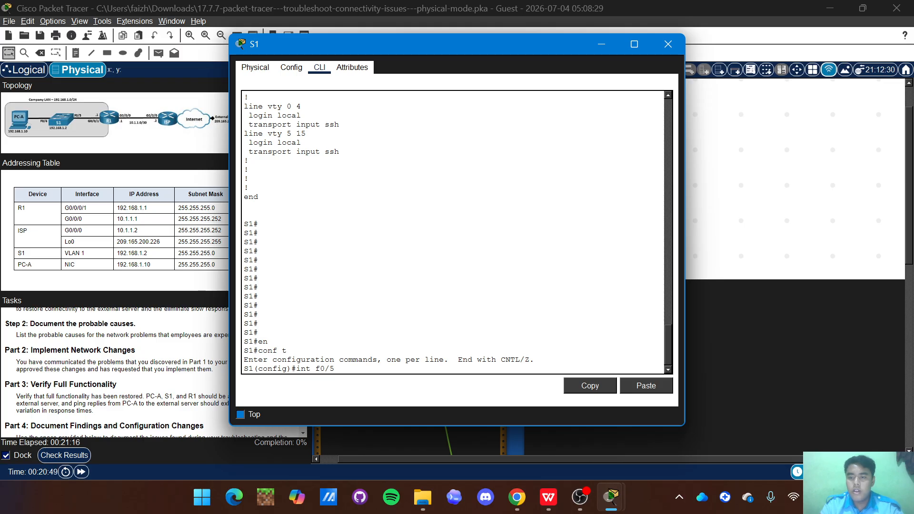
{"action": "key", "text": "Return"}
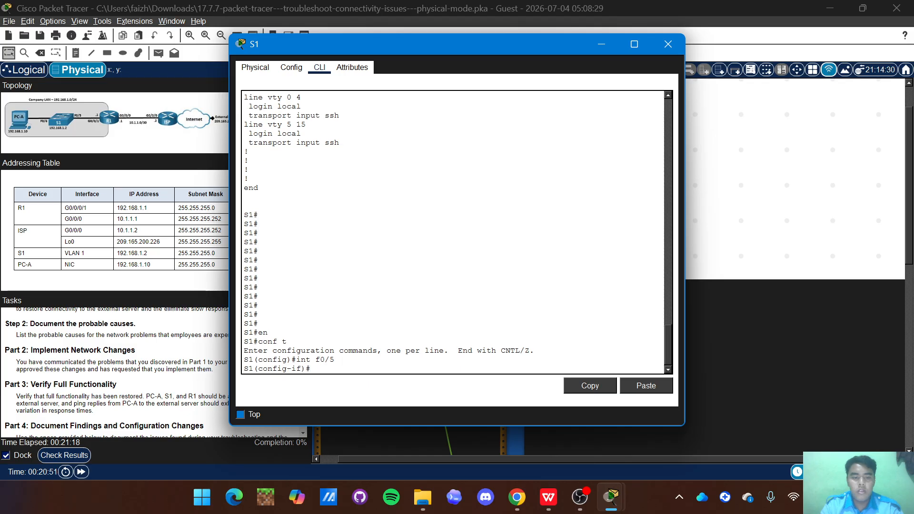
{"action": "type", "text": "s"}
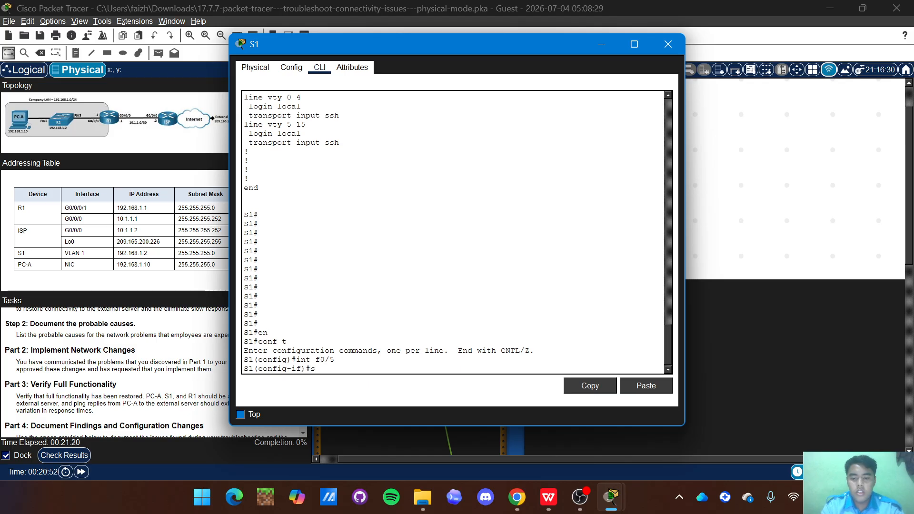
{"action": "type", "text": "peed 100"}
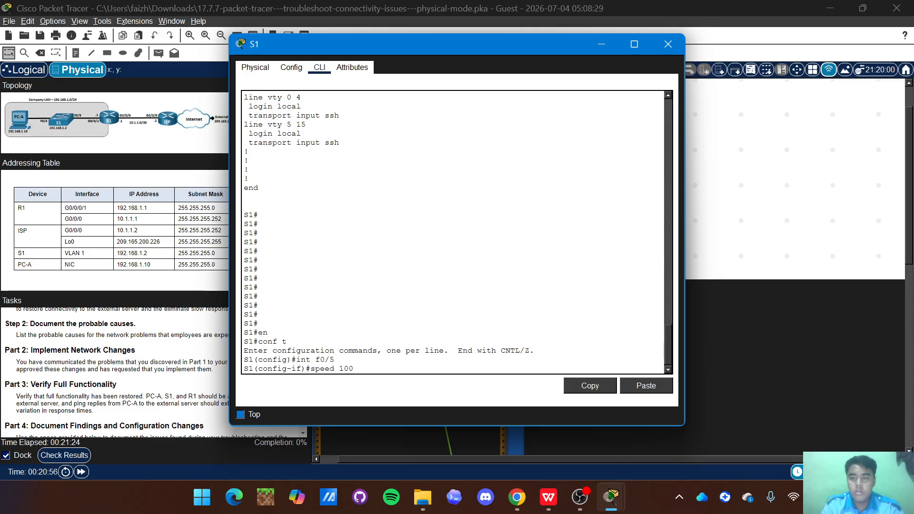
{"action": "key", "text": "Return"}
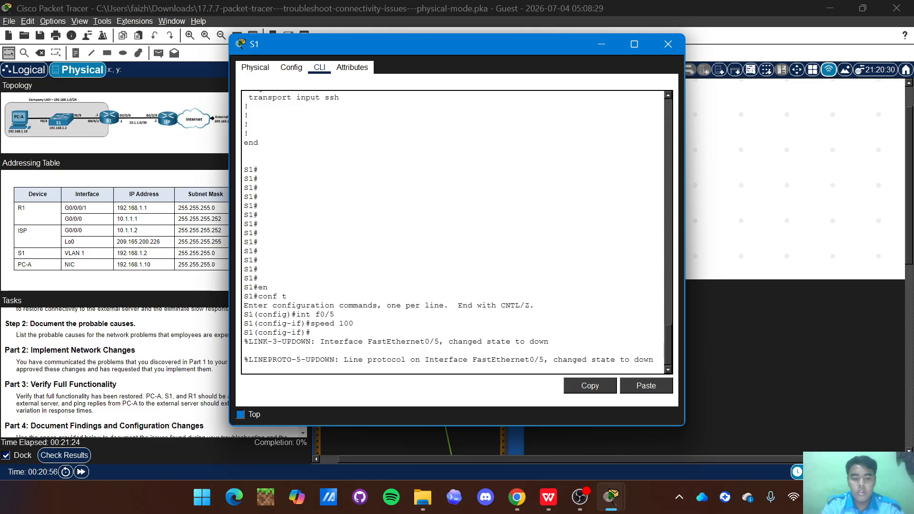
Set S1's f0/5 interface to full duplex and return to global configuration mode.
{"action": "type", "text": "du"}
{"action": "key", "text": "BackSpace"}
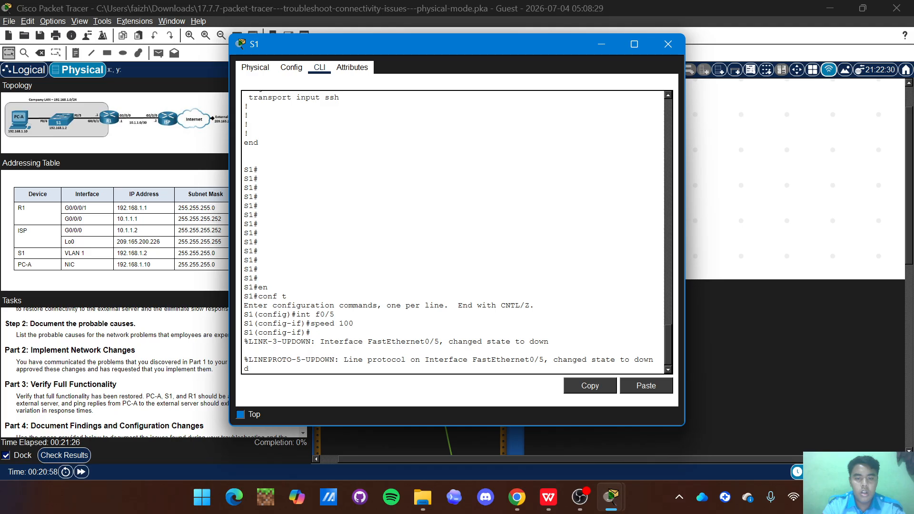
{"action": "type", "text": "u"}
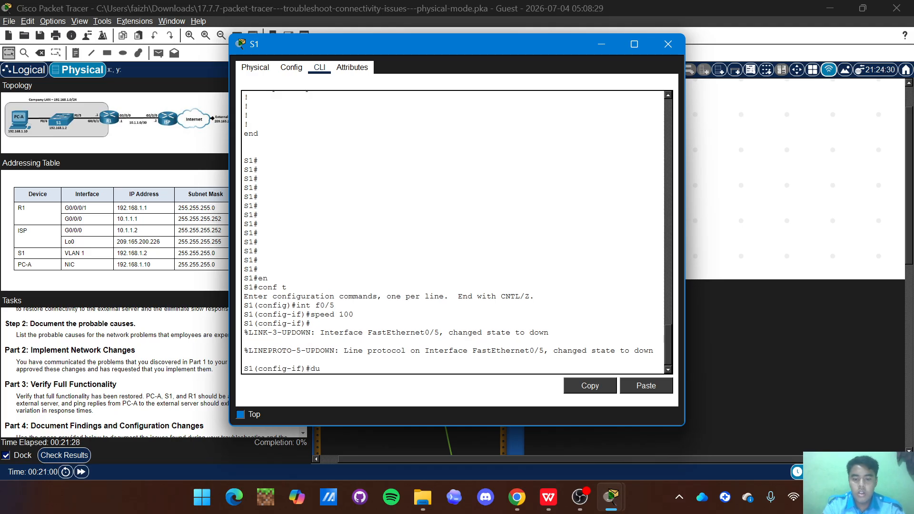
{"action": "type", "text": "plex fu"}
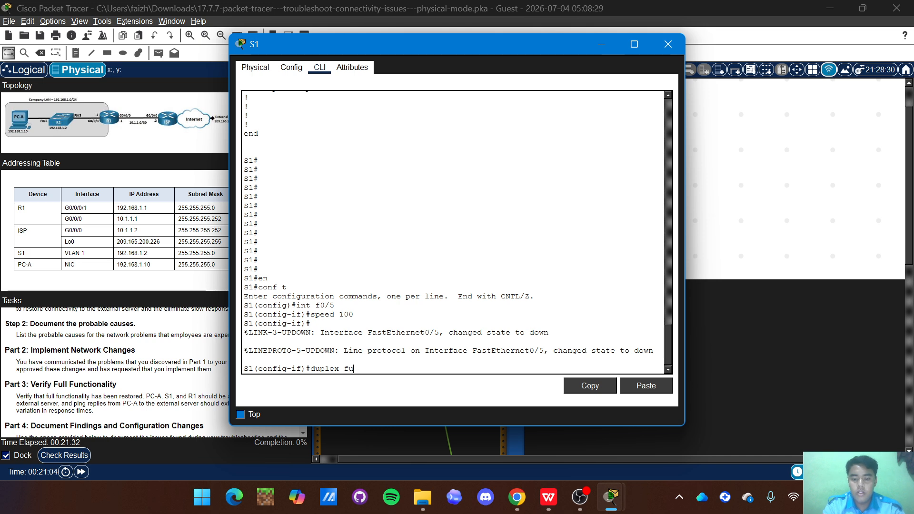
{"action": "type", "text": "lll"}
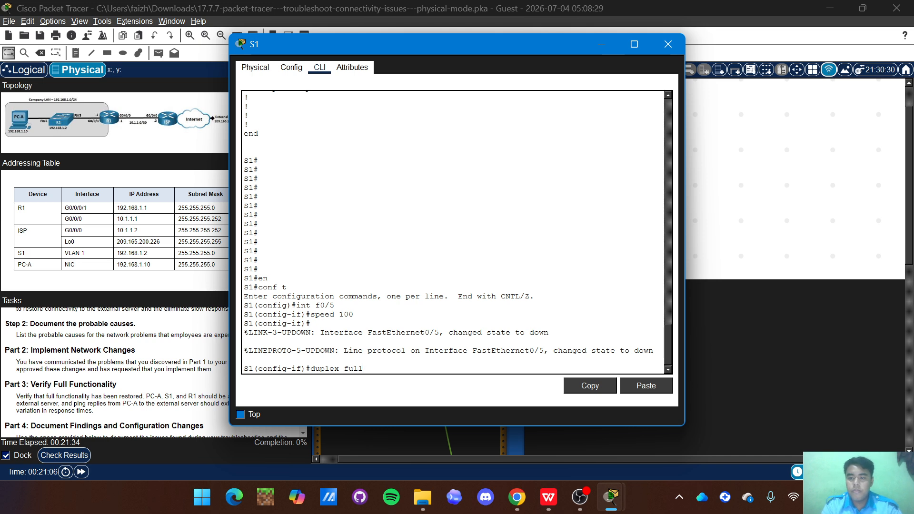
{"action": "key", "text": "Return"}
{"action": "type", "text": "exit"}
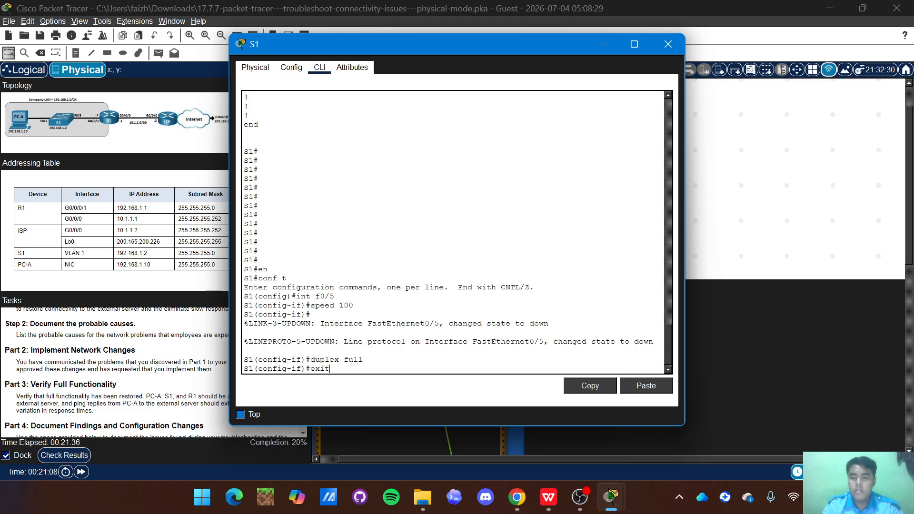
{"action": "key", "text": "Return"}
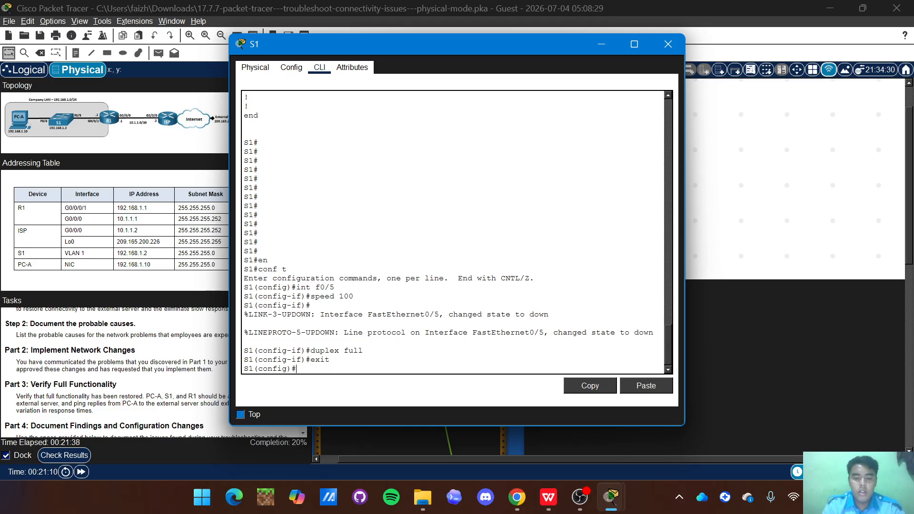
Assign IP address 192.169.1.2 with mask 255.255.255.0 to S1's VLAN 1 interface.
{"action": "type", "text": "int "}
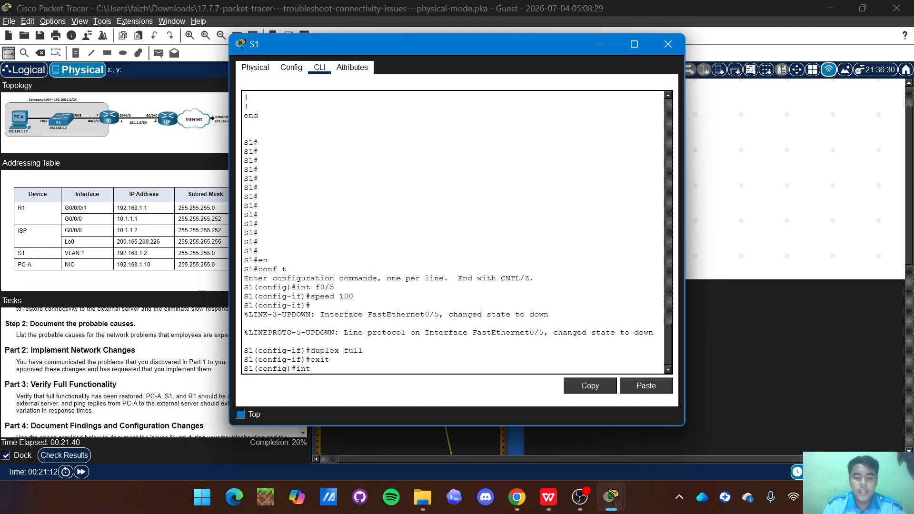
{"action": "type", "text": "vlan 1"}
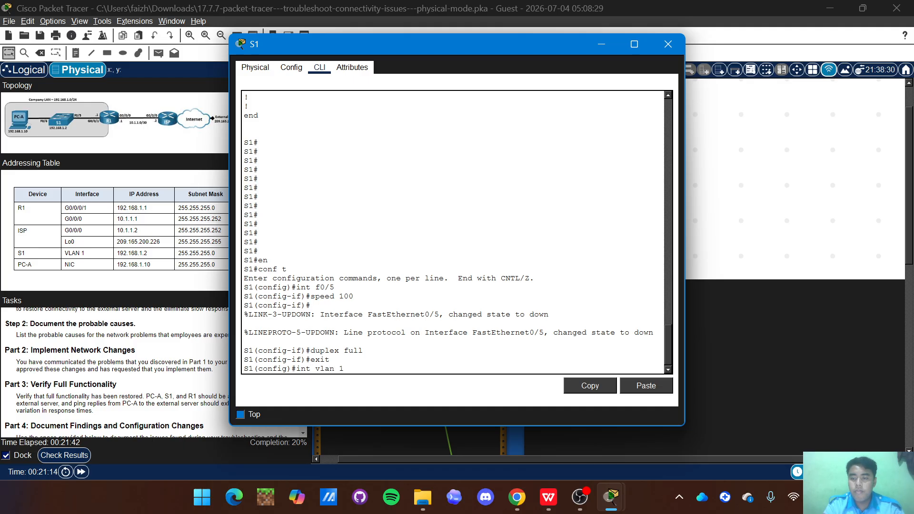
{"action": "key", "text": "Return"}
{"action": "type", "text": "ip "}
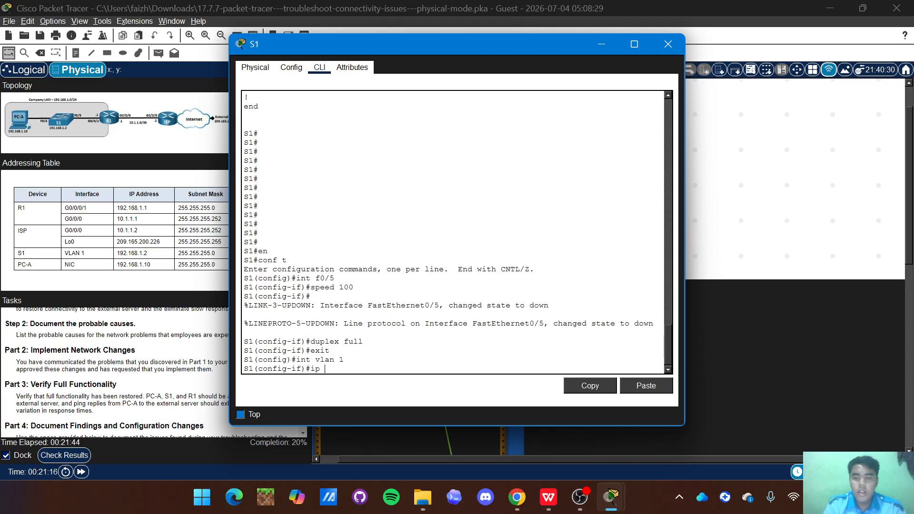
{"action": "type", "text": "add 192.16"}
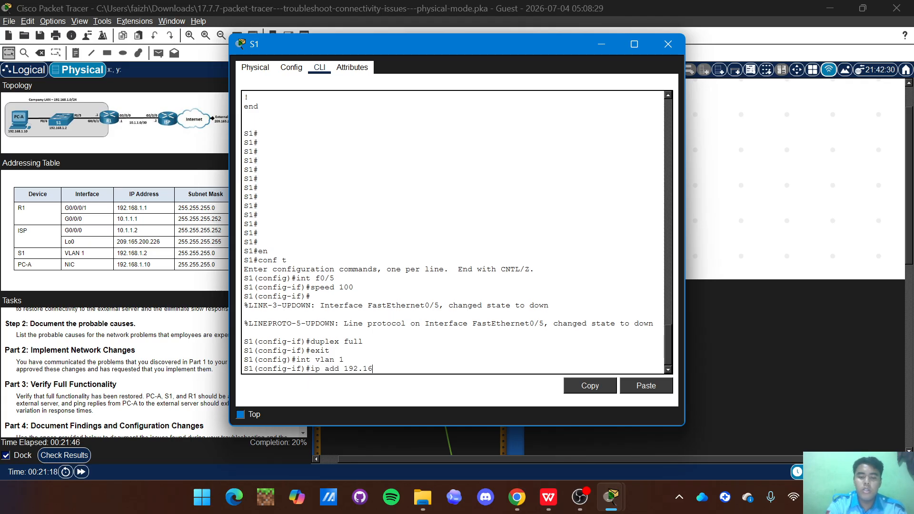
{"action": "type", "text": "9.1.2"}
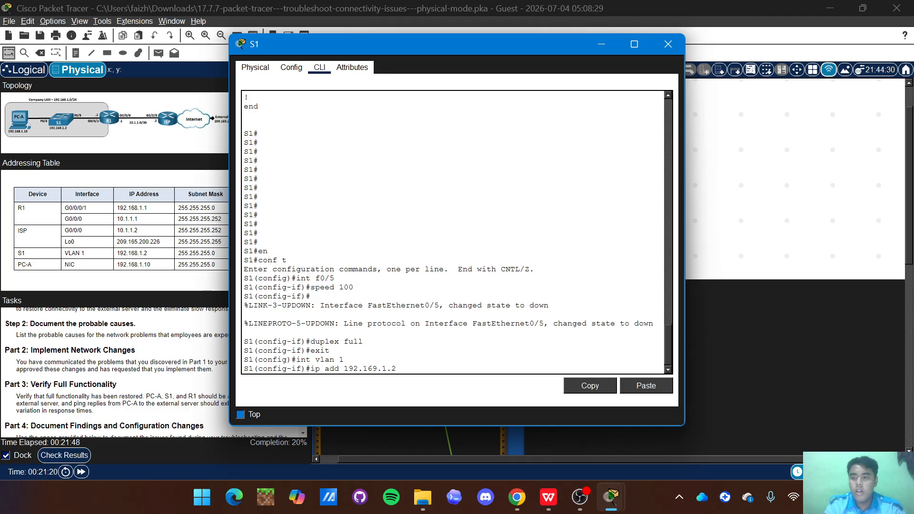
{"action": "type", "text": " 255.255"}
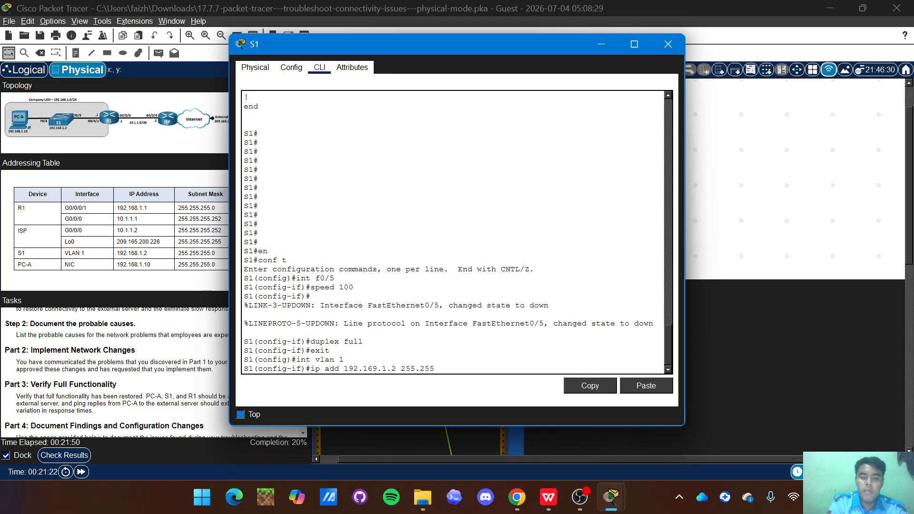
{"action": "type", "text": ".255.0"}
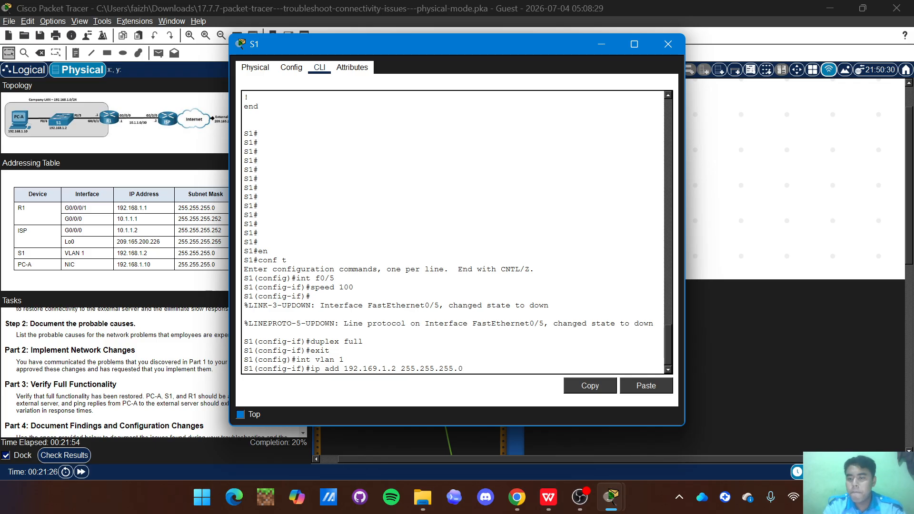
{"action": "key", "text": "Return"}
Enable S1's VLAN 1 interface and return to global configuration mode.
{"action": "type", "text": "nfig-if)#n"}
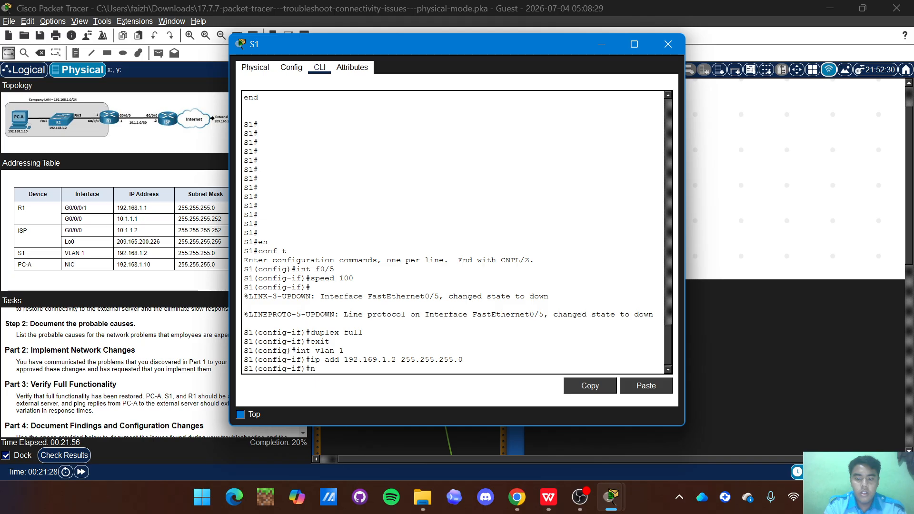
{"action": "type", "text": "o shut"}
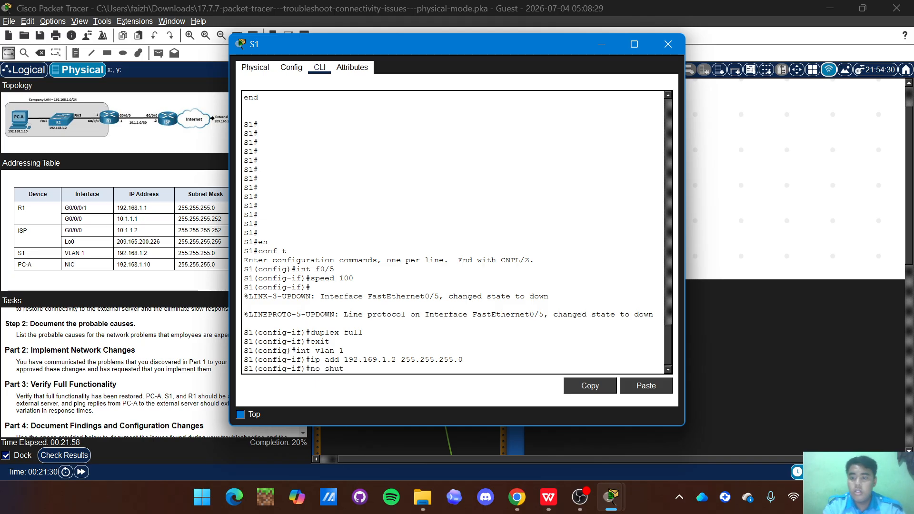
{"action": "key", "text": "Return"}
{"action": "type", "text": "exit"}
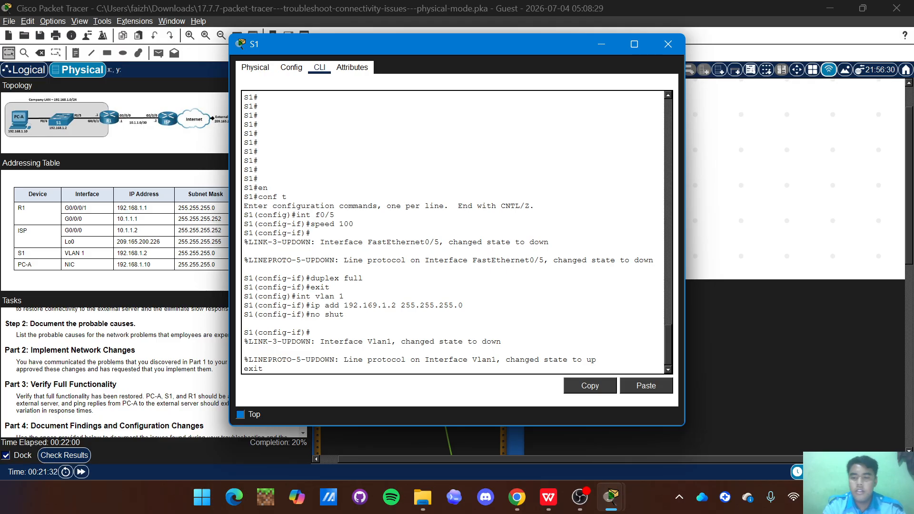
{"action": "key", "text": "Return"}
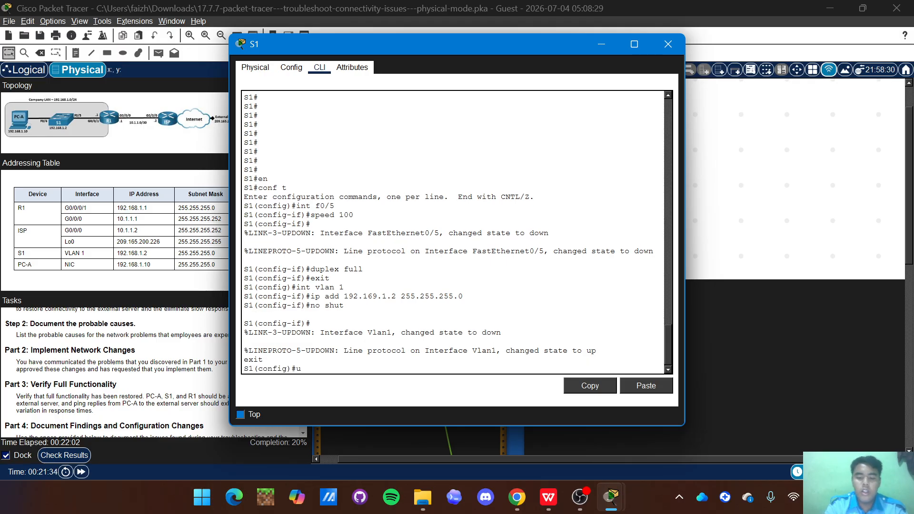
Set S1's default gateway to 192.168.1.1 and end configuration mode.
{"action": "type", "text": "ip defa"}
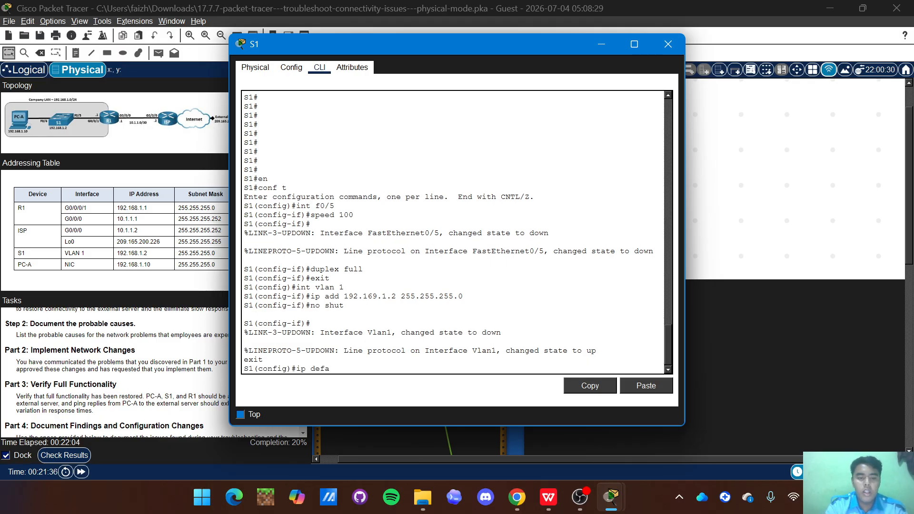
{"action": "key", "text": "Tab"}
{"action": "type", "text": "1"}
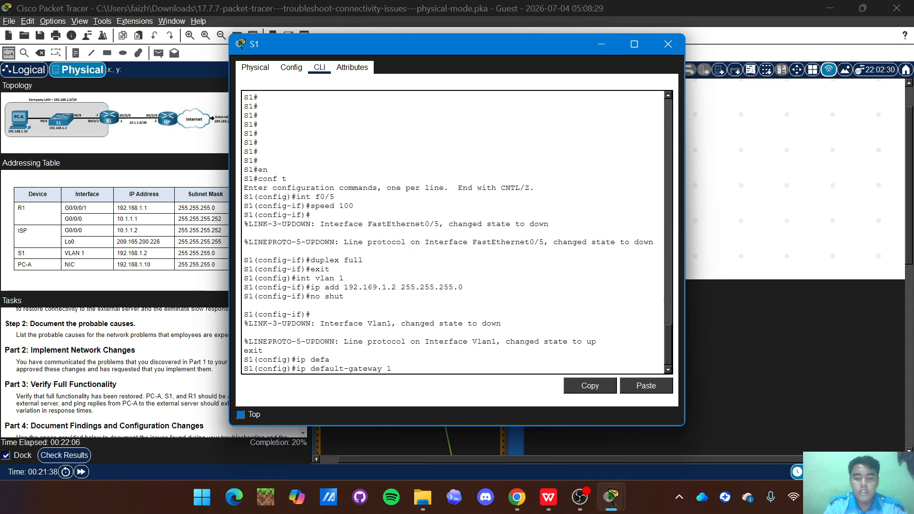
{"action": "type", "text": "92.168.1.1"}
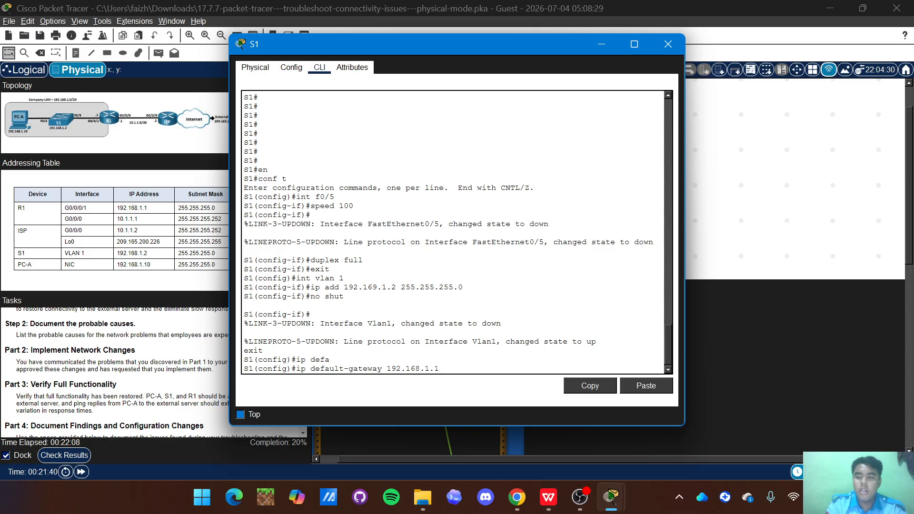
{"action": "key", "text": "Return"}
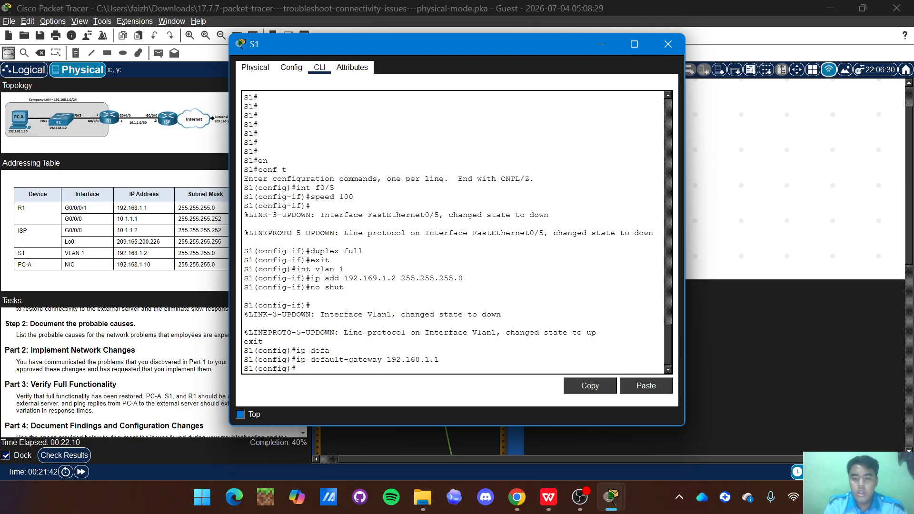
{"action": "type", "text": "end"}
{"action": "key", "text": "Return"}
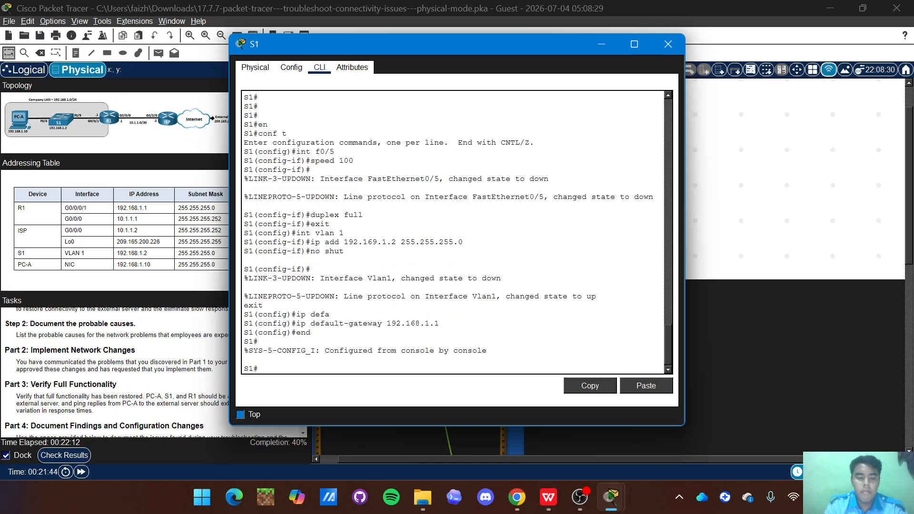
Save S1's running configuration to the startup configuration and close the switch window.
{"action": "type", "text": "co"}
{"action": "type", "text": "p"}
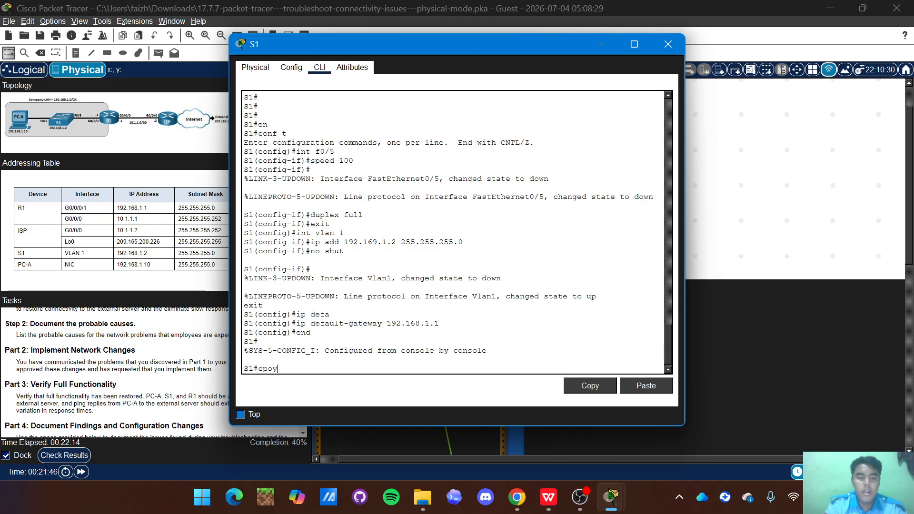
{"action": "key", "text": "BackSpace"}
{"action": "type", "text": "opu y runn"}
{"action": "key", "text": "Tab"}
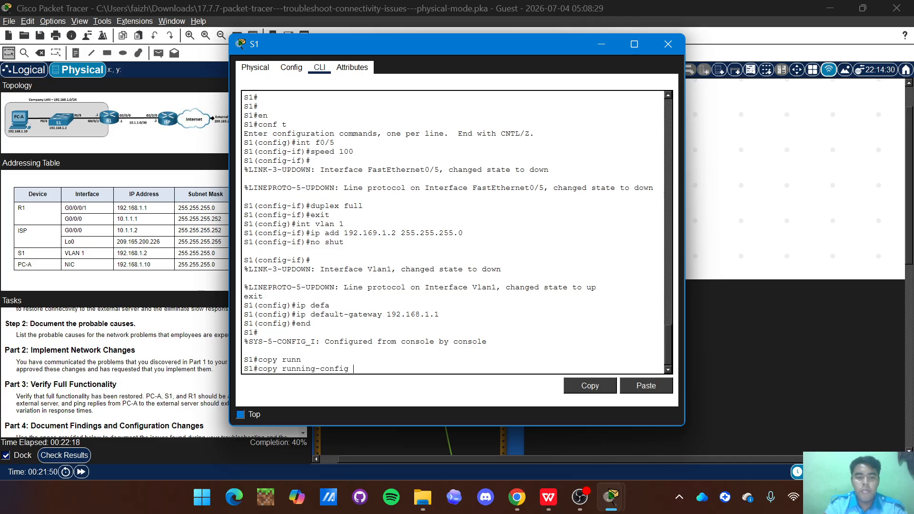
{"action": "type", "text": "start"}
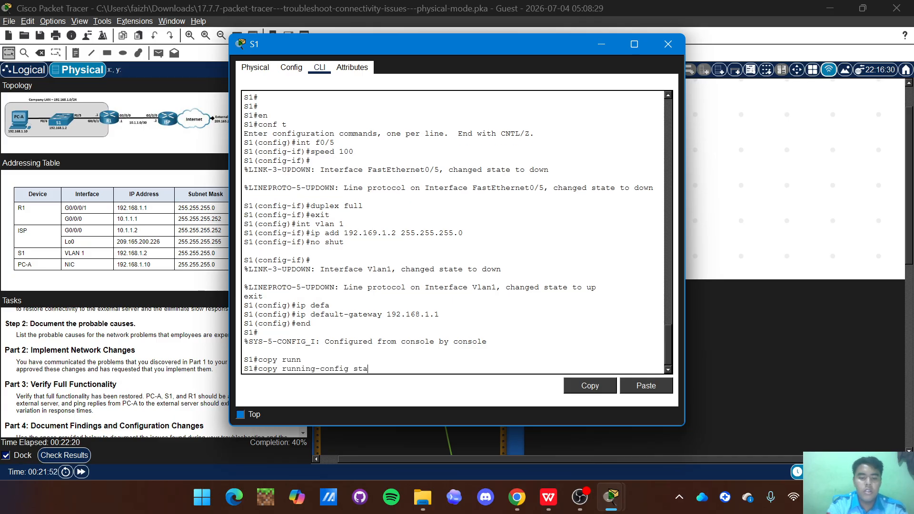
{"action": "key", "text": "Tab"}
{"action": "key", "text": "Return"}
{"action": "key", "text": "Return"}
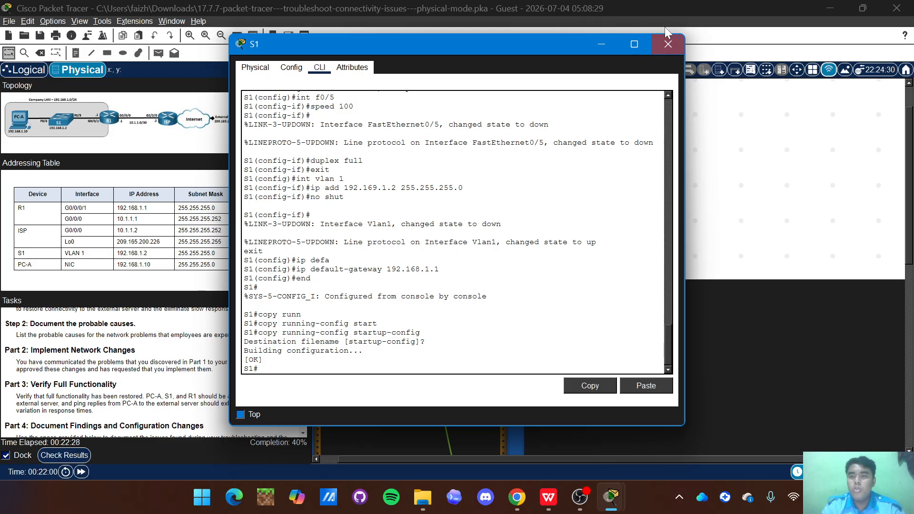
{"action": "left_click", "coordinate": [667, 44]}
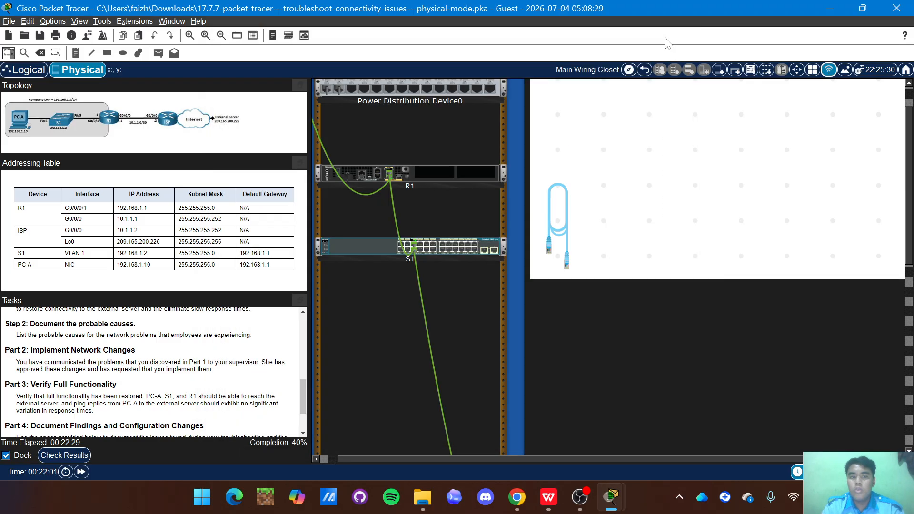
Open router R1's console, enter global configuration and set interface g0/0/1 to speed 100.
{"action": "left_click", "coordinate": [416, 174]}
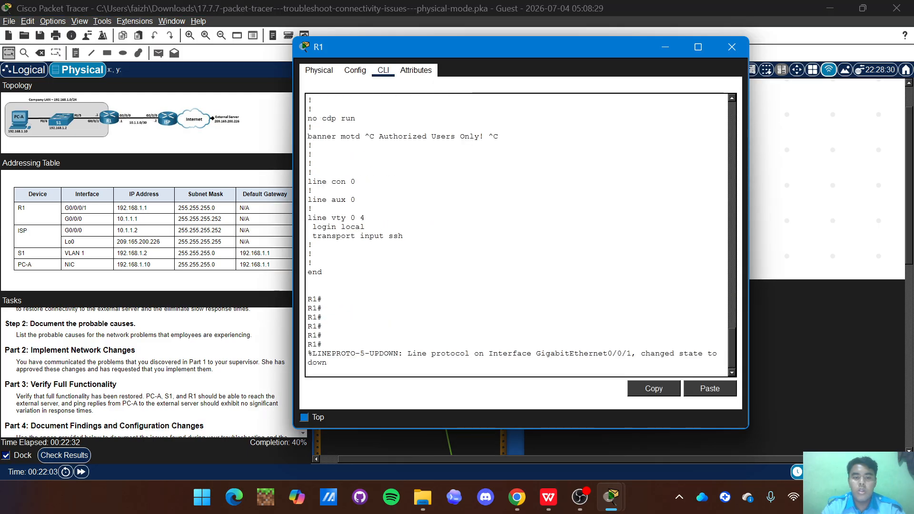
{"action": "key", "text": "Return"}
{"action": "key", "text": "Return"}
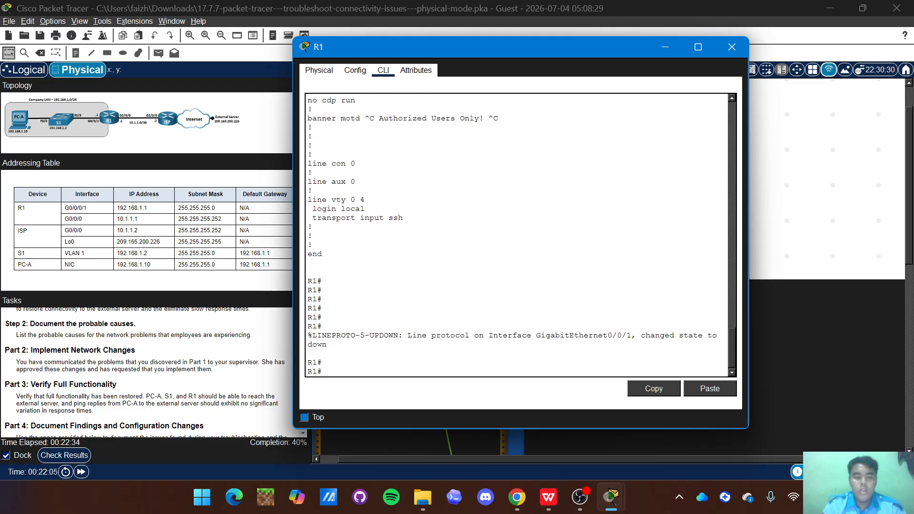
{"action": "type", "text": "conf "}
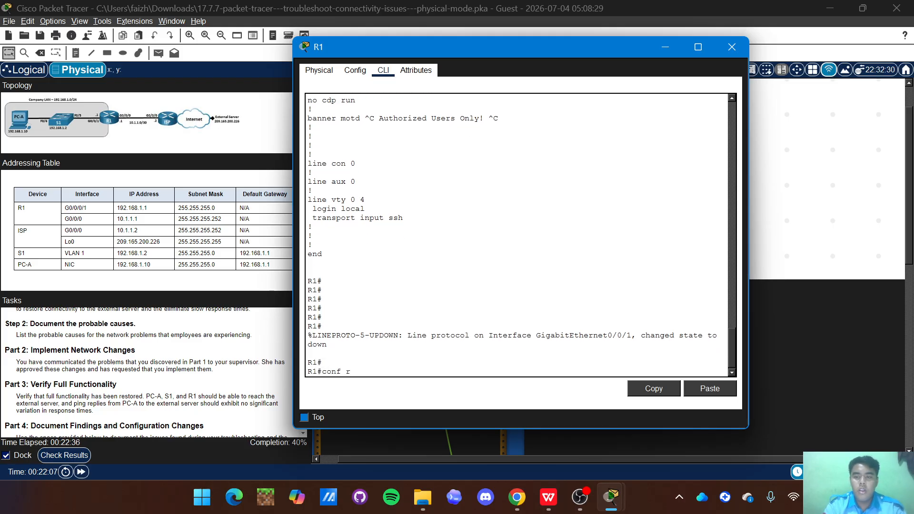
{"action": "type", "text": "t"}
{"action": "key", "text": "Return"}
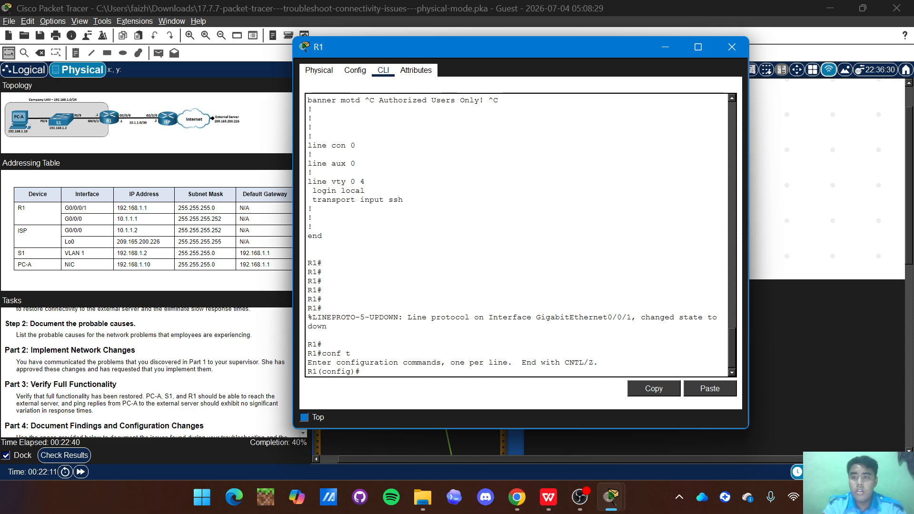
{"action": "type", "text": "int"}
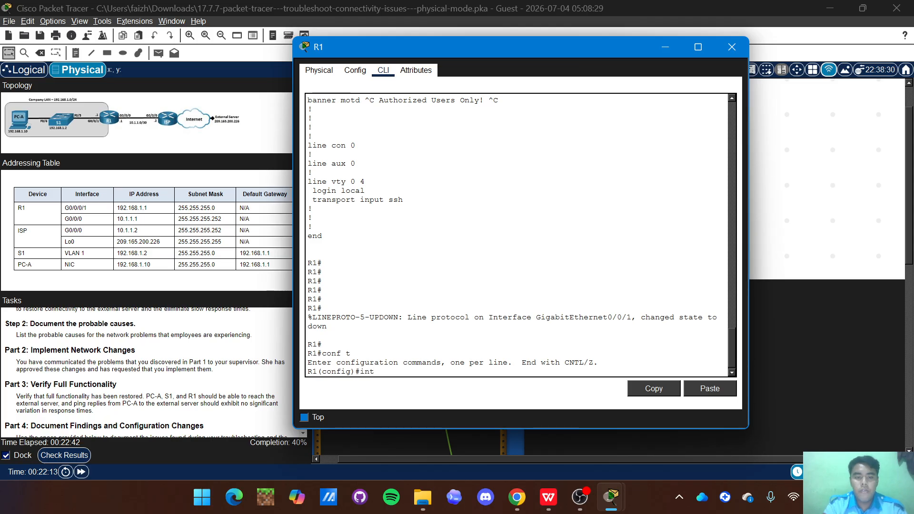
{"action": "type", "text": " g0/"}
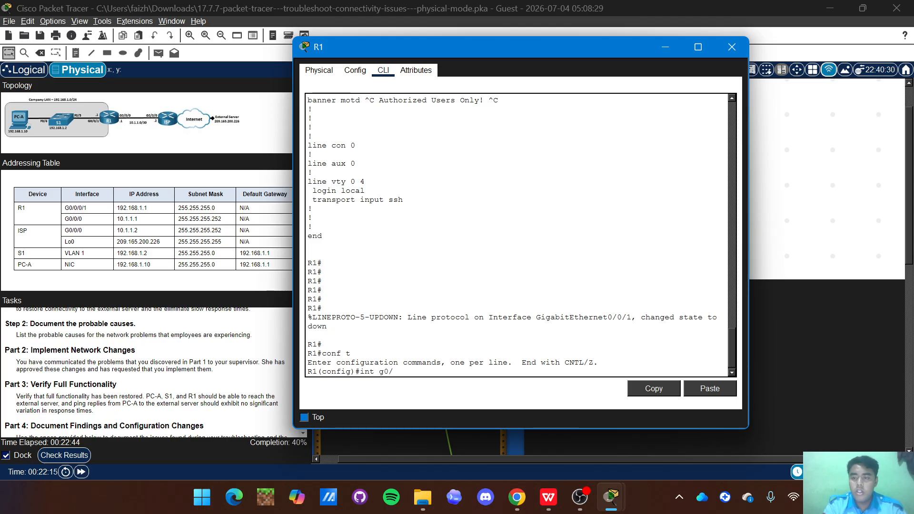
{"action": "type", "text": "0/1"}
{"action": "key", "text": "Return"}
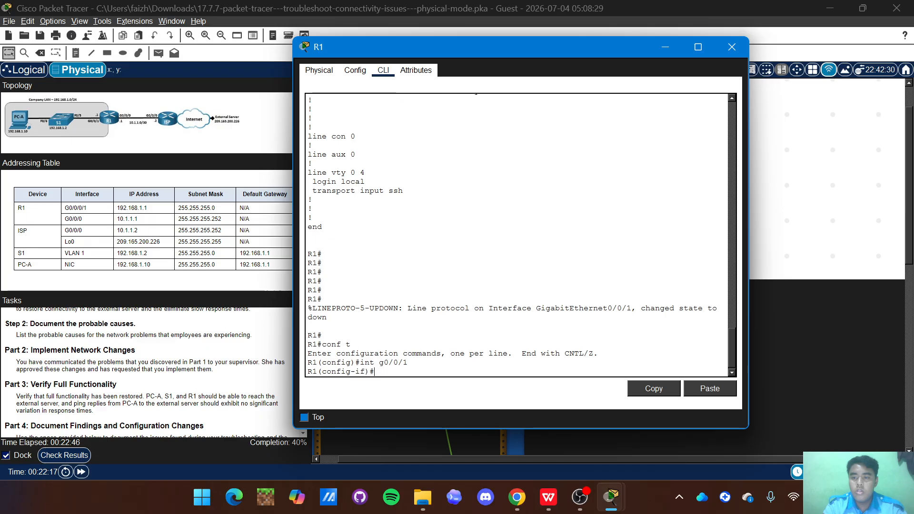
{"action": "type", "text": "speed 100"}
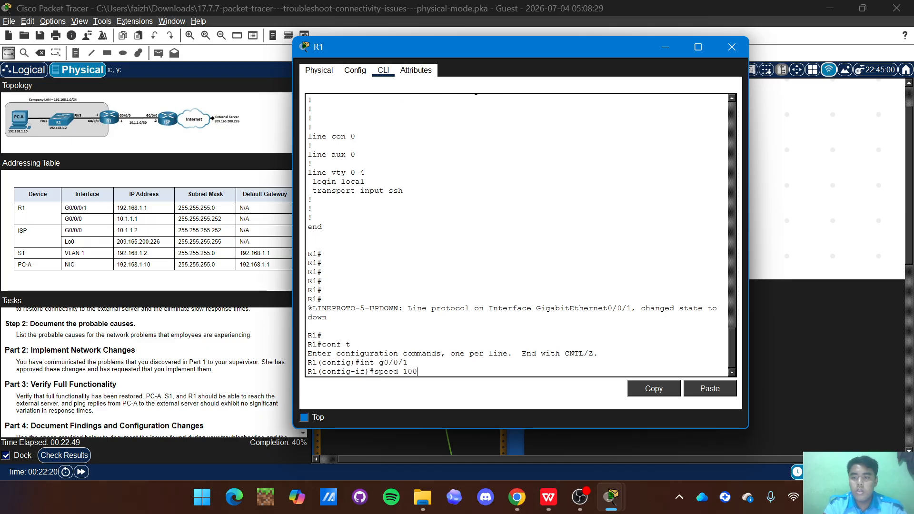
{"action": "key", "text": "Return"}
Set R1's g0/0/1 interface to full duplex, enable it and return to global configuration mode.
{"action": "type", "text": "duplex"}
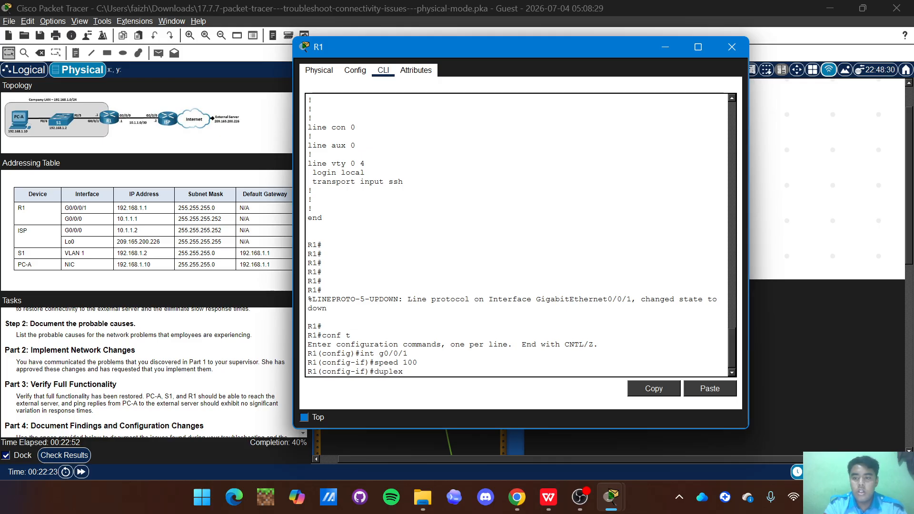
{"action": "type", "text": " full"}
{"action": "key", "text": "Return"}
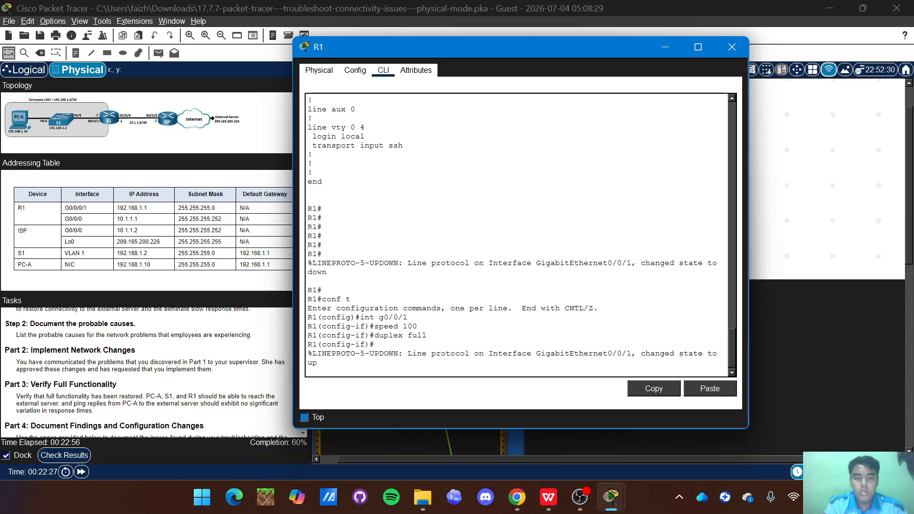
{"action": "type", "text": "no shut"}
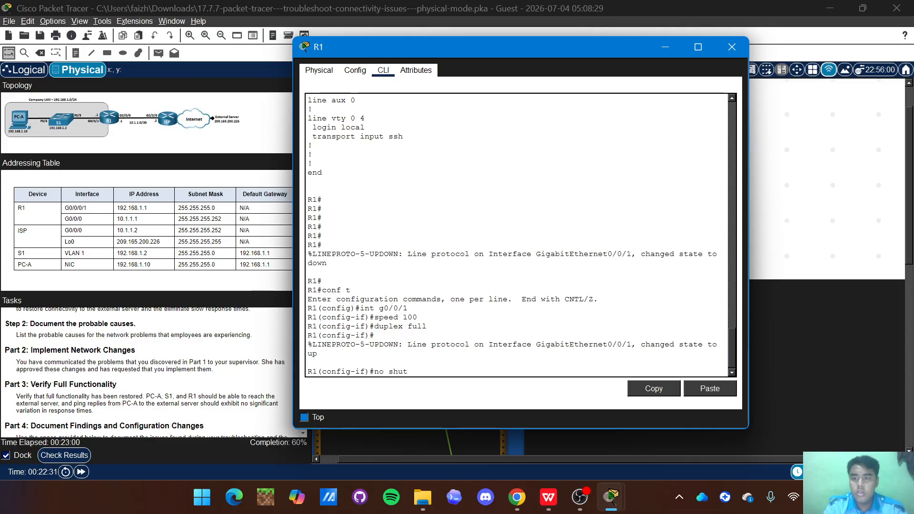
{"action": "key", "text": "Return"}
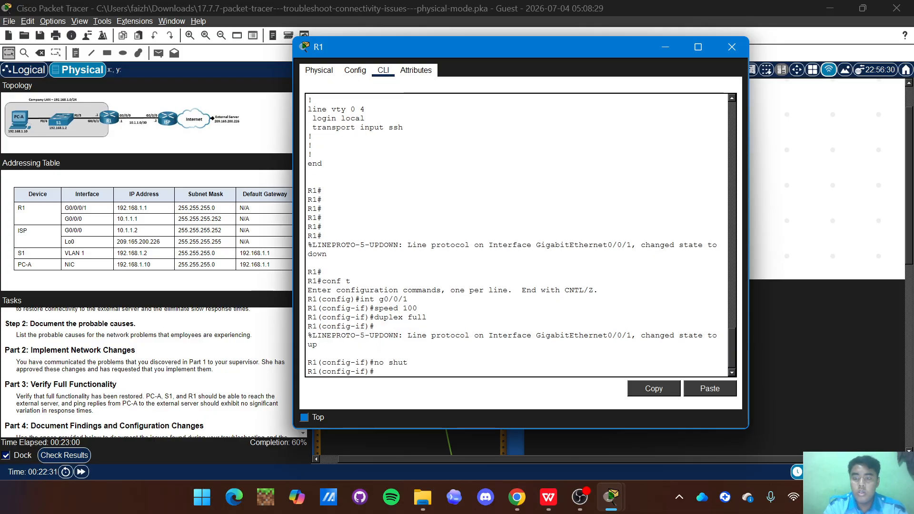
{"action": "type", "text": "exit"}
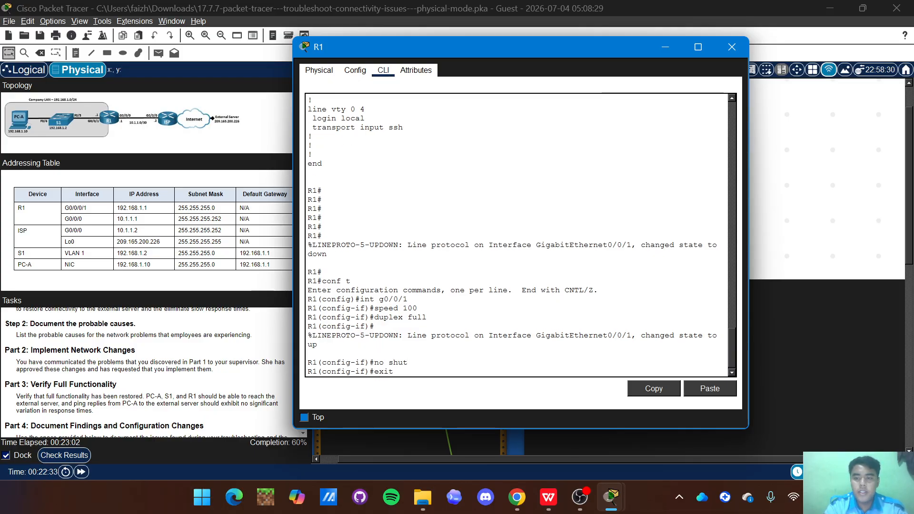
{"action": "key", "text": "Return"}
Add a default static route (0.0.0.0 0.0.0.0) on R1 with next hop 10.1.1.2.
{"action": "type", "text": "i["}
{"action": "key", "text": "BackSpace"}
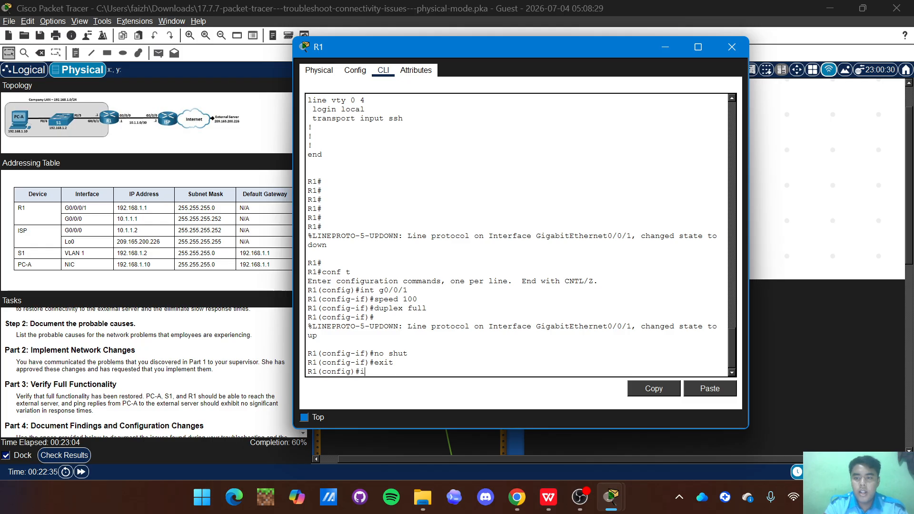
{"action": "type", "text": "o"}
{"action": "key", "text": "BackSpace"}
{"action": "type", "text": "p ro"}
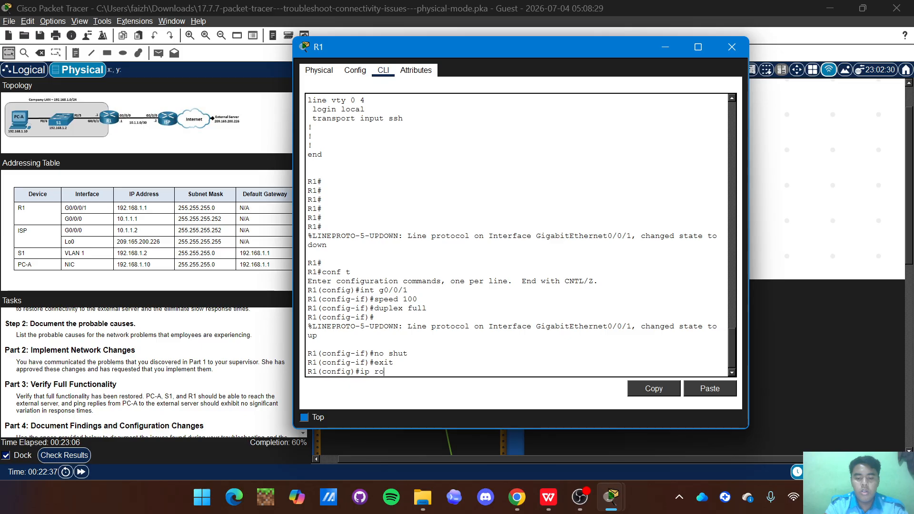
{"action": "type", "text": "ute 0"}
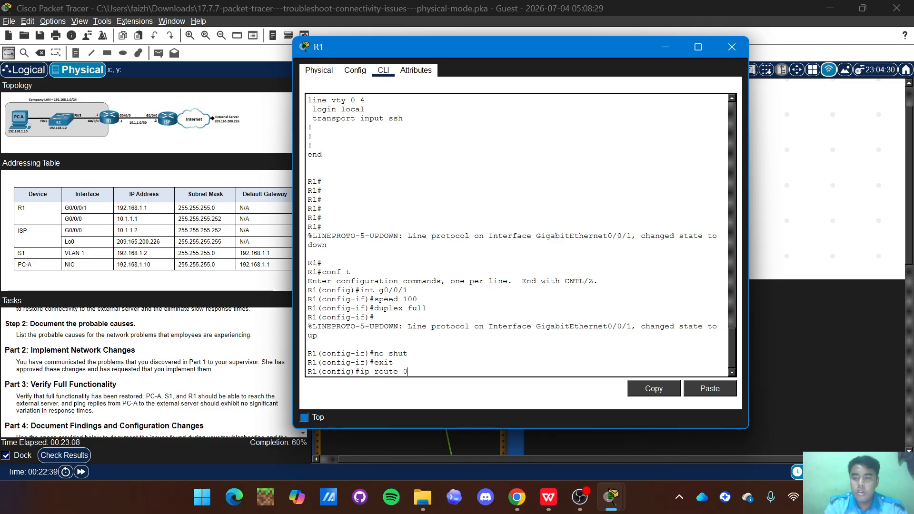
{"action": "type", "text": ".0.0.0"}
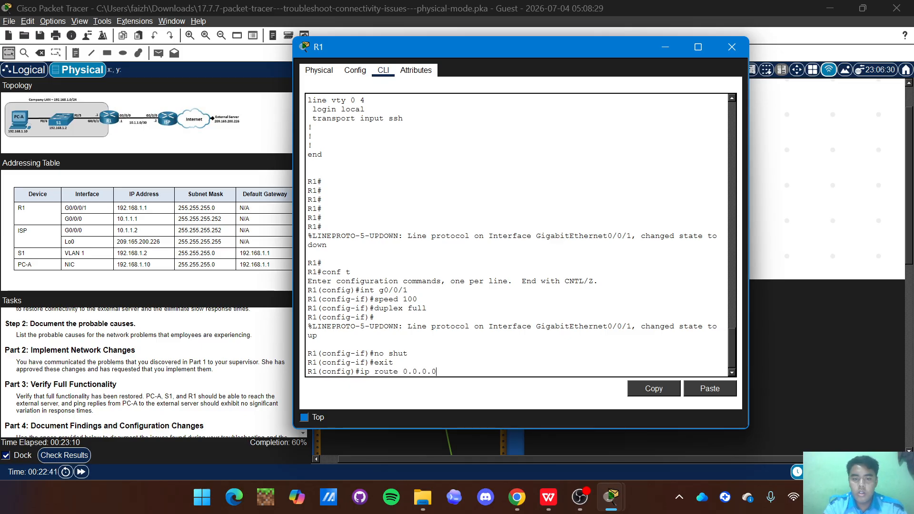
{"action": "type", "text": " 0.0.0.0"}
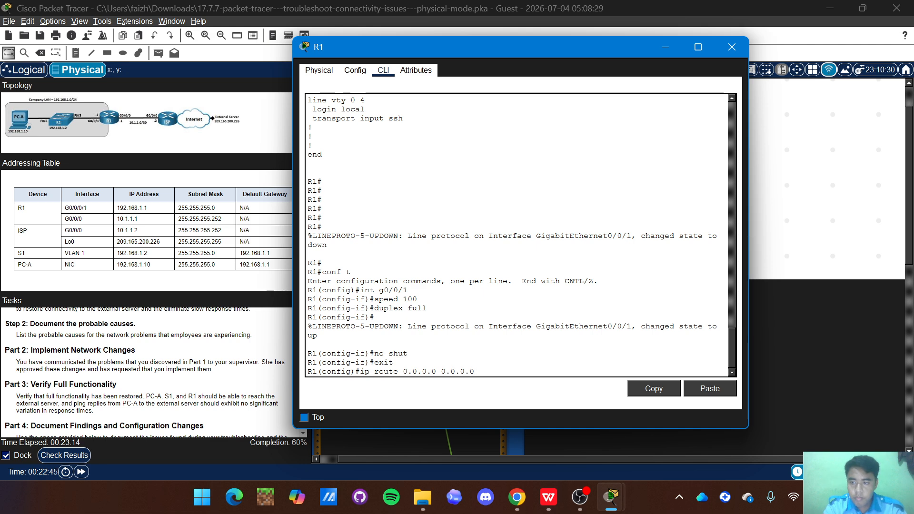
{"action": "type", "text": " 10.1.1"}
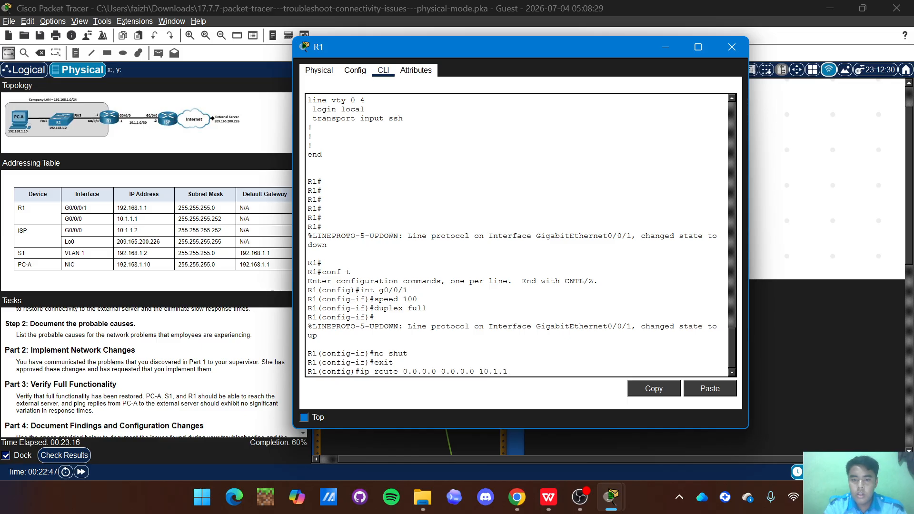
{"action": "type", "text": ".2"}
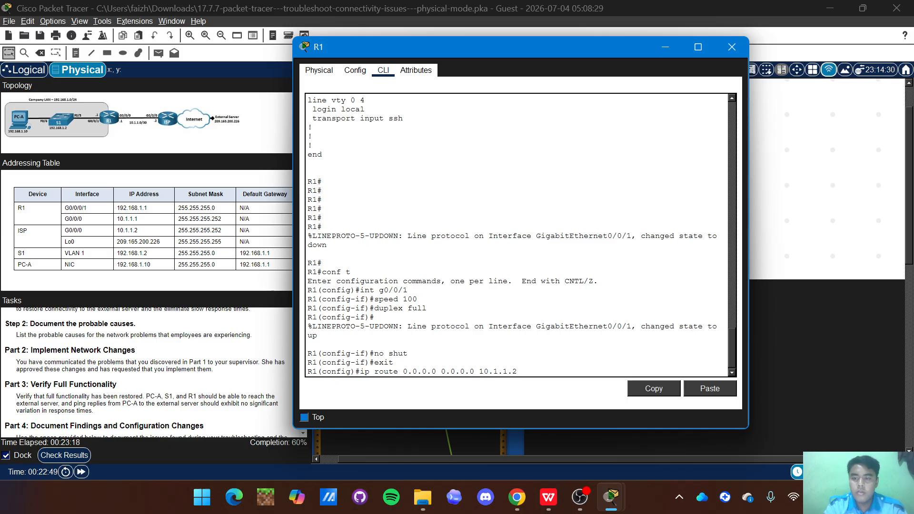
{"action": "key", "text": "Return"}
End R1's global configuration session and return to privileged EXEC mode.
{"action": "type", "text": "exn"}
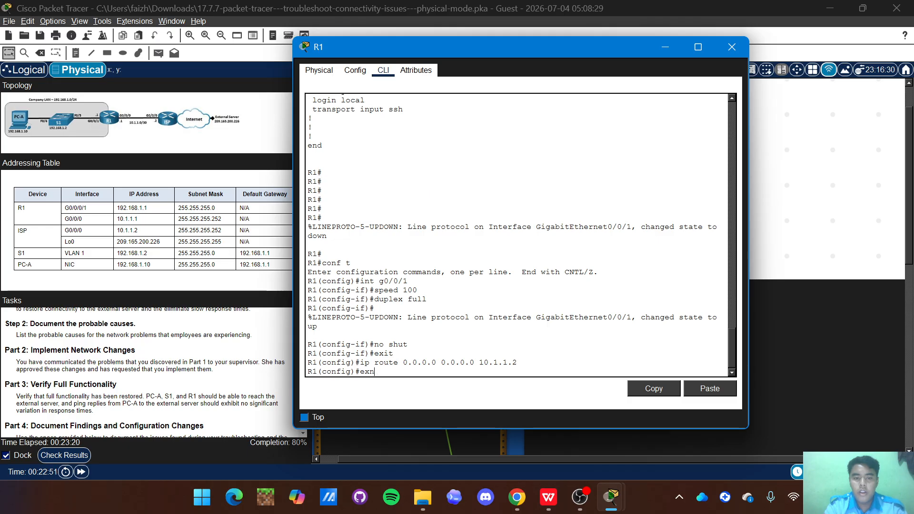
{"action": "key", "text": "BackSpace"}
{"action": "key", "text": "BackSpace"}
{"action": "type", "text": "nd"}
{"action": "key", "text": "Return"}
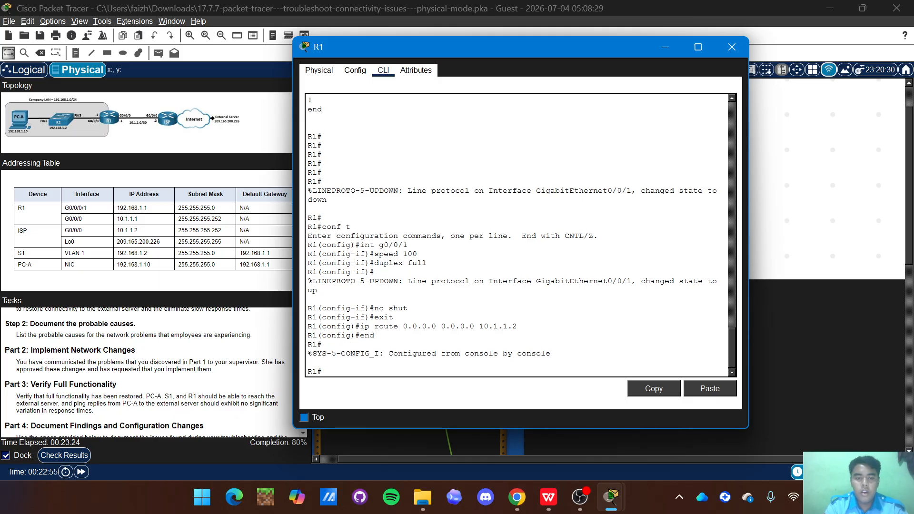
Save R1's running configuration to the startup configuration and close the router window.
{"action": "type", "text": "cpo"}
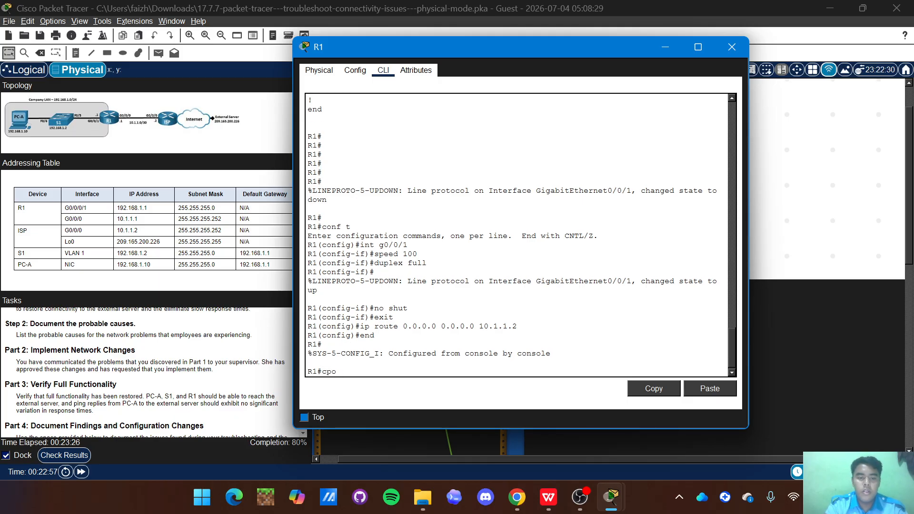
{"action": "key", "text": "BackSpace"}
{"action": "key", "text": "BackSpace"}
{"action": "type", "text": "opy"}
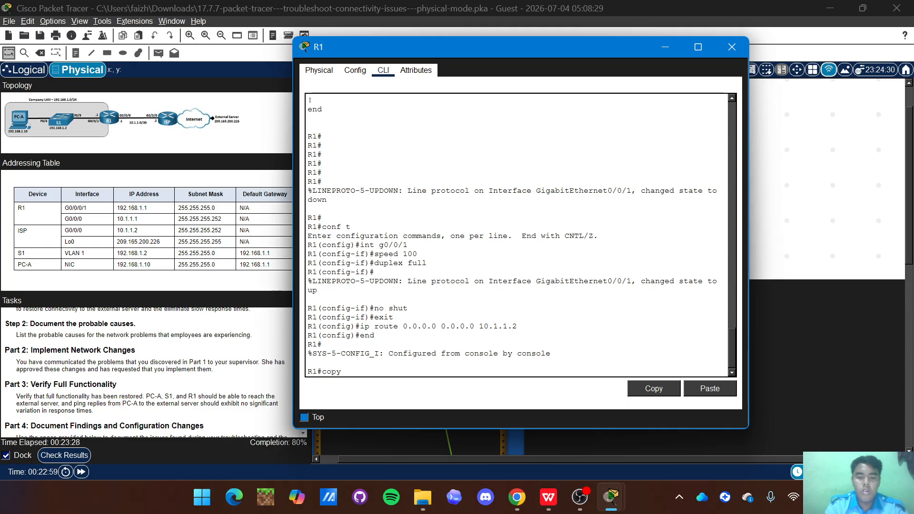
{"action": "type", "text": "runn"}
{"action": "key", "text": "Tab"}
{"action": "type", "text": "star"}
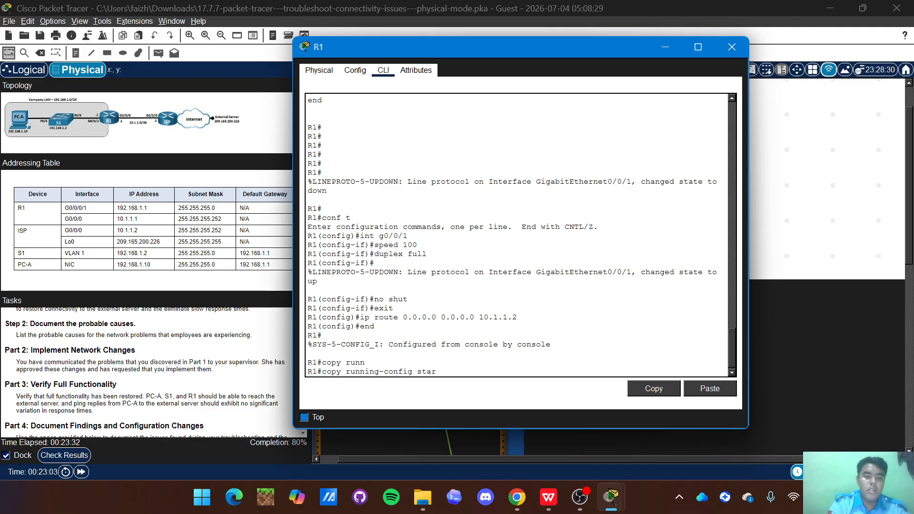
{"action": "key", "text": "Tab"}
{"action": "key", "text": "Return"}
{"action": "key", "text": "Return"}
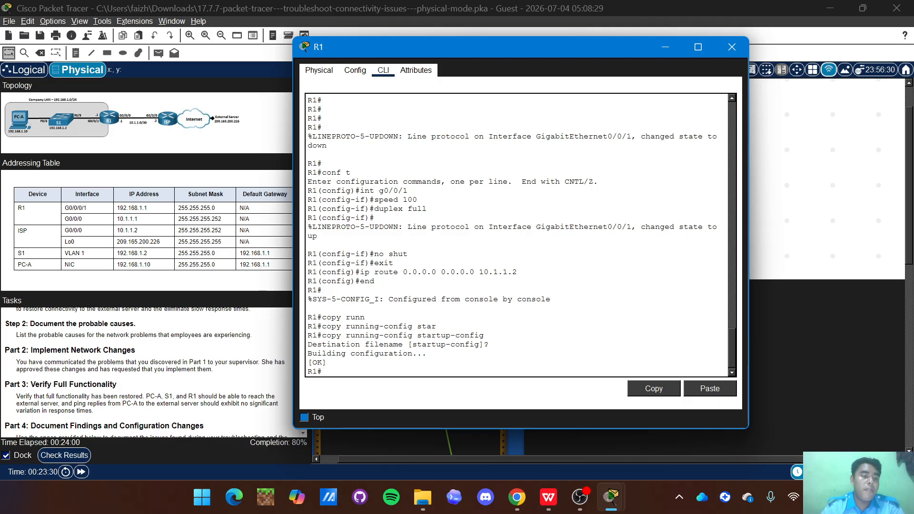
{"action": "scroll", "coordinate": [146, 372], "scroll_direction": "down", "scroll_amount": 1}
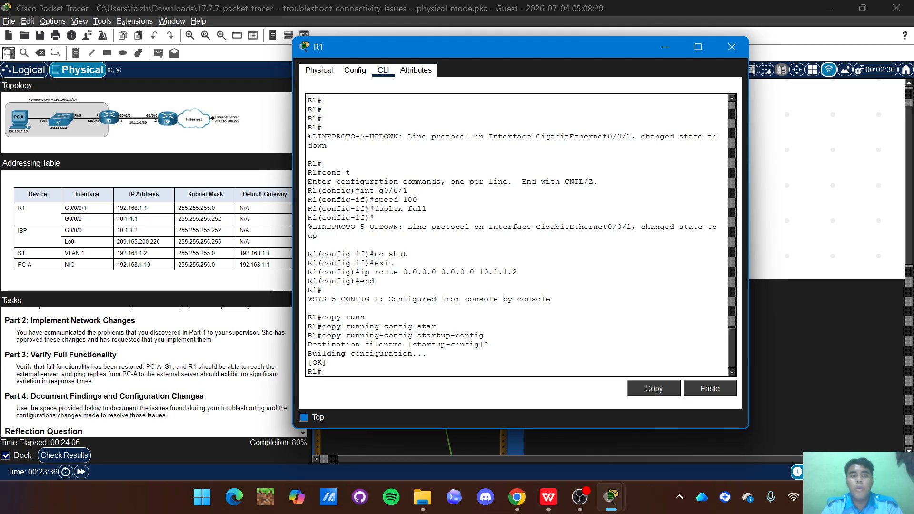
{"action": "left_click", "coordinate": [731, 47]}
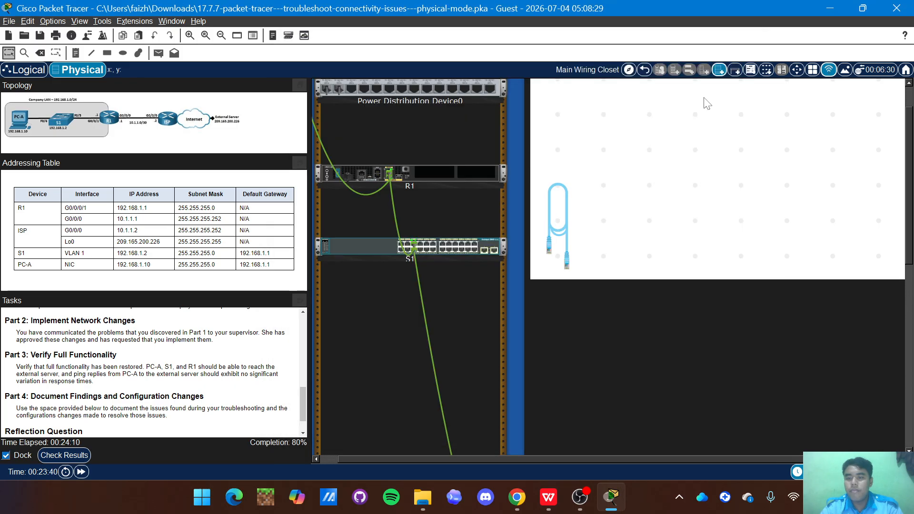
Open PC-A's command prompt and ping the default gateway 192.168.1.1 twice.
{"action": "scroll", "coordinate": [595, 339], "scroll_direction": "down", "scroll_amount": 3}
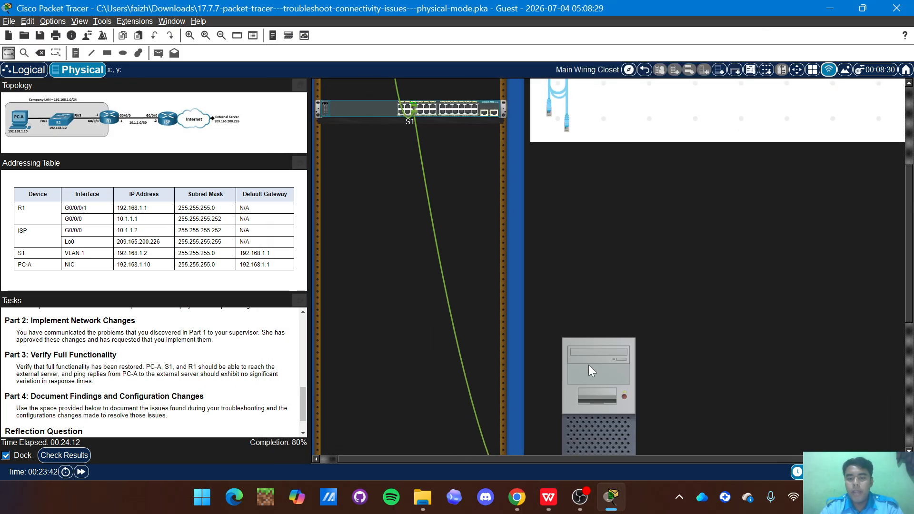
{"action": "left_click", "coordinate": [588, 359]}
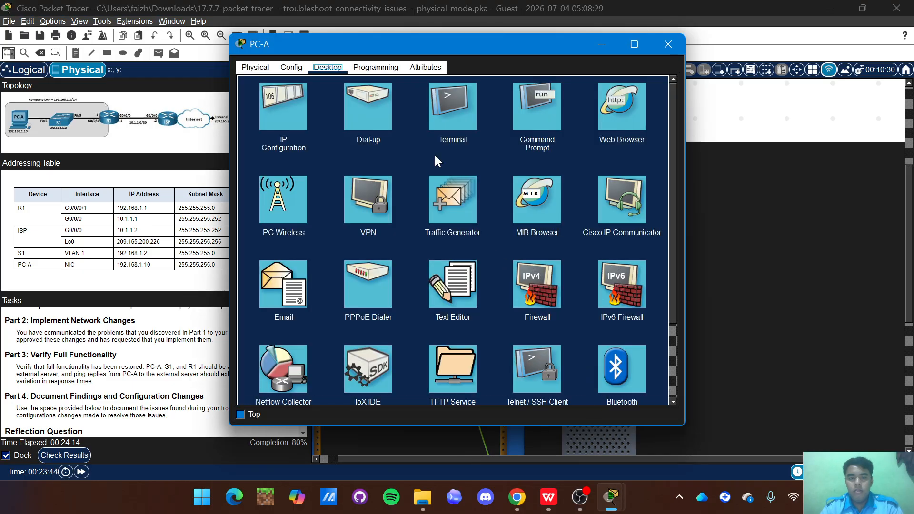
{"action": "left_click", "coordinate": [524, 113]}
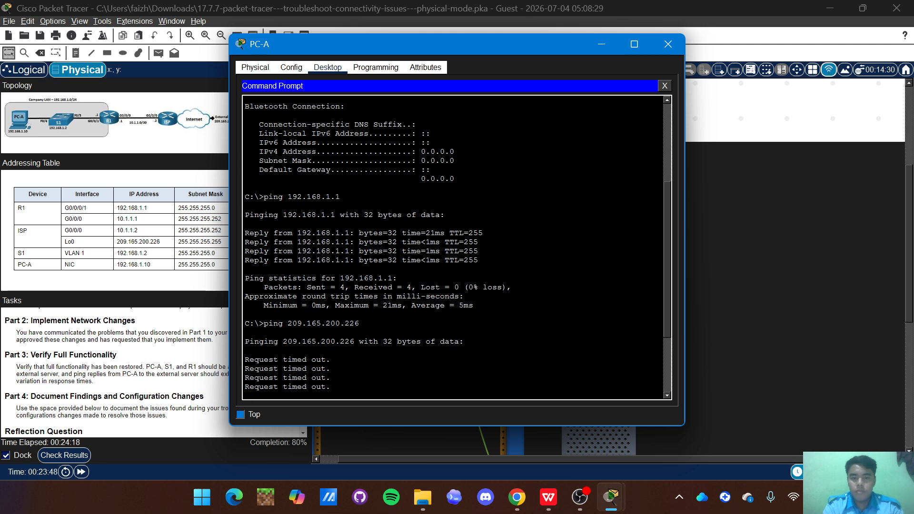
{"action": "type", "text": "pi"}
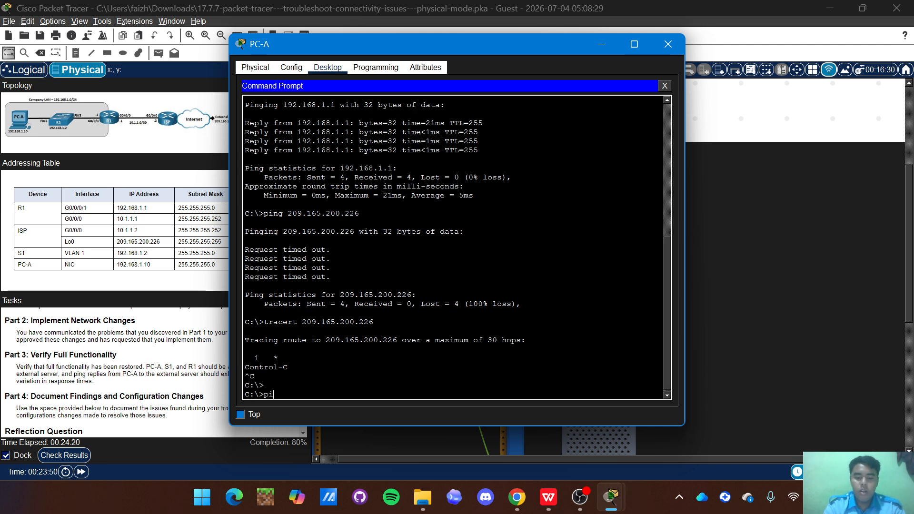
{"action": "type", "text": "ng 192.168.1.1"}
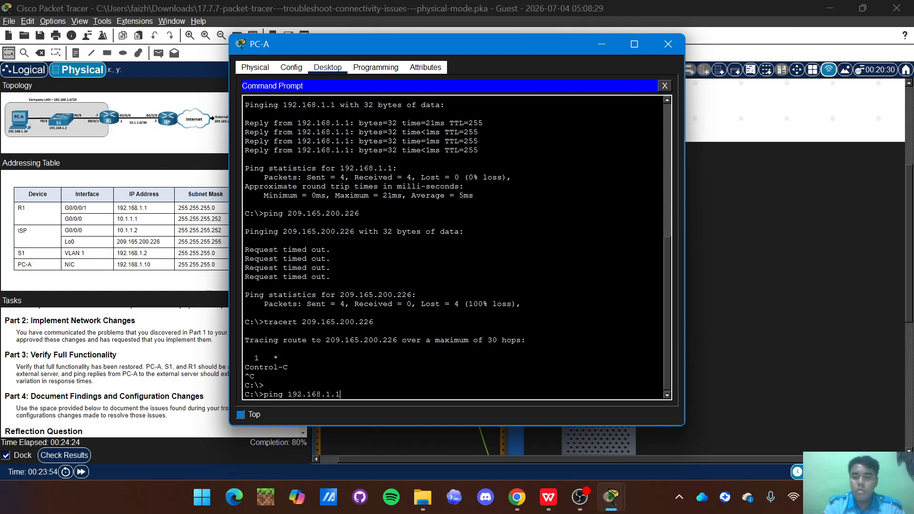
{"action": "key", "text": "Return"}
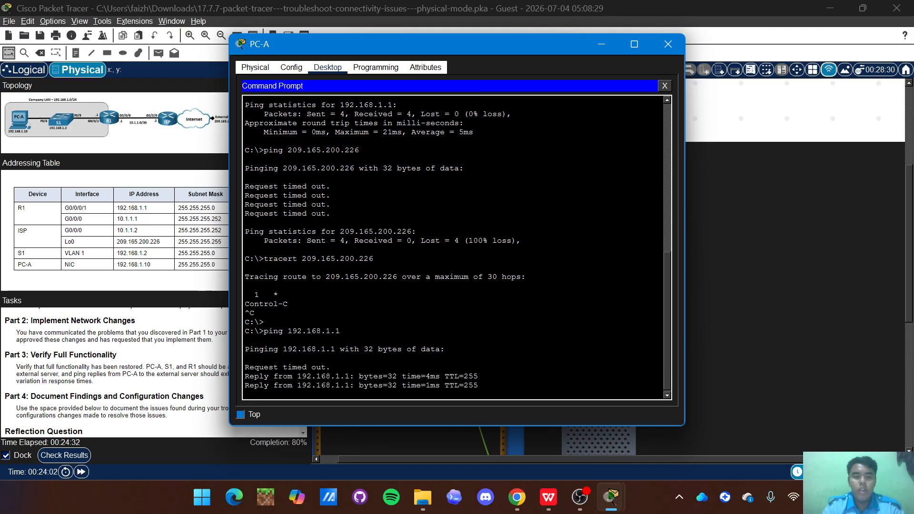
{"action": "key", "text": "Up"}
{"action": "key", "text": "Return"}
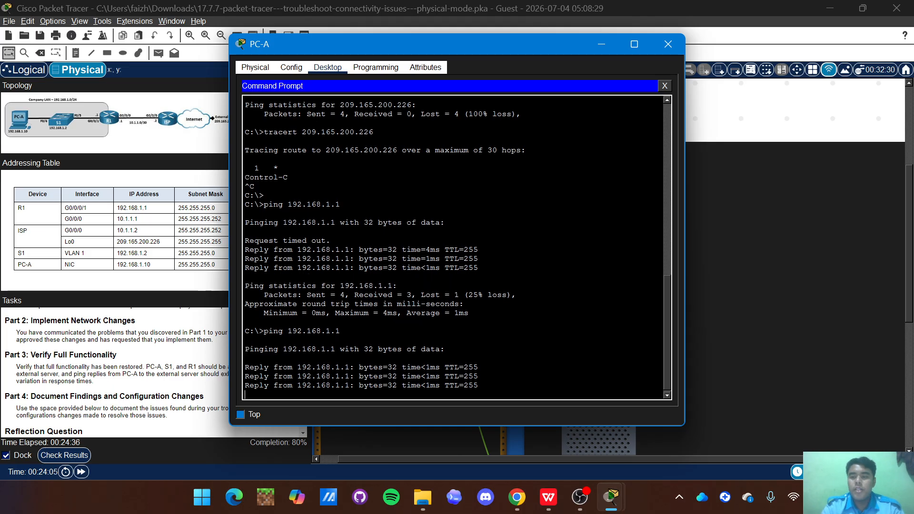
Ping the external server 209.165.200.226 twice from PC-A, and close the PC window.
{"action": "type", "text": "p"}
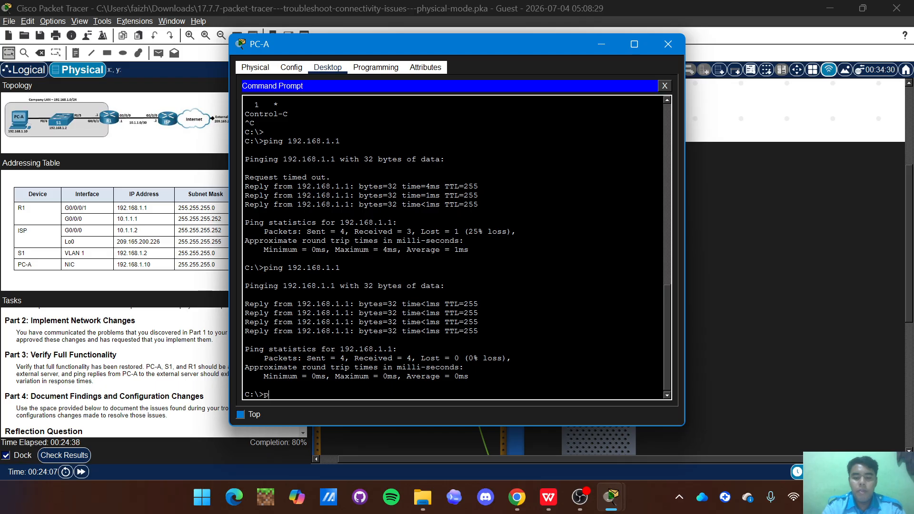
{"action": "type", "text": "ing 209"}
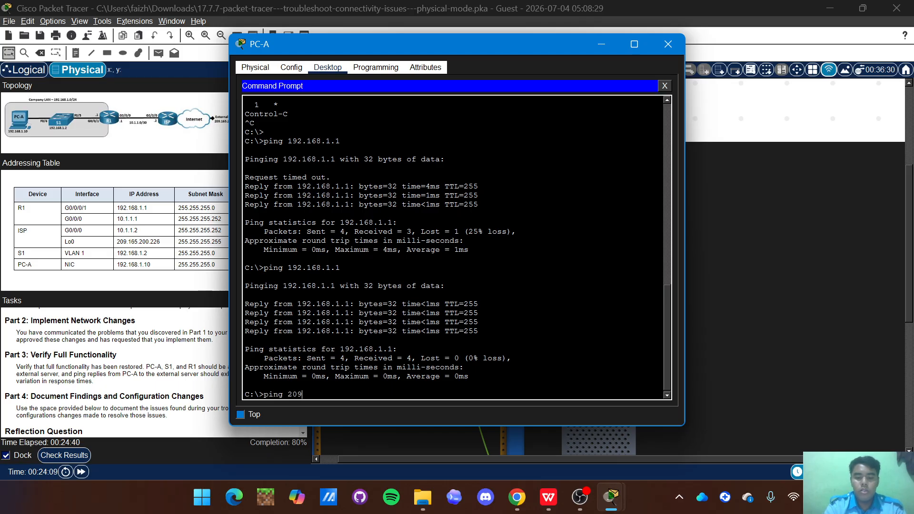
{"action": "type", "text": ".165"}
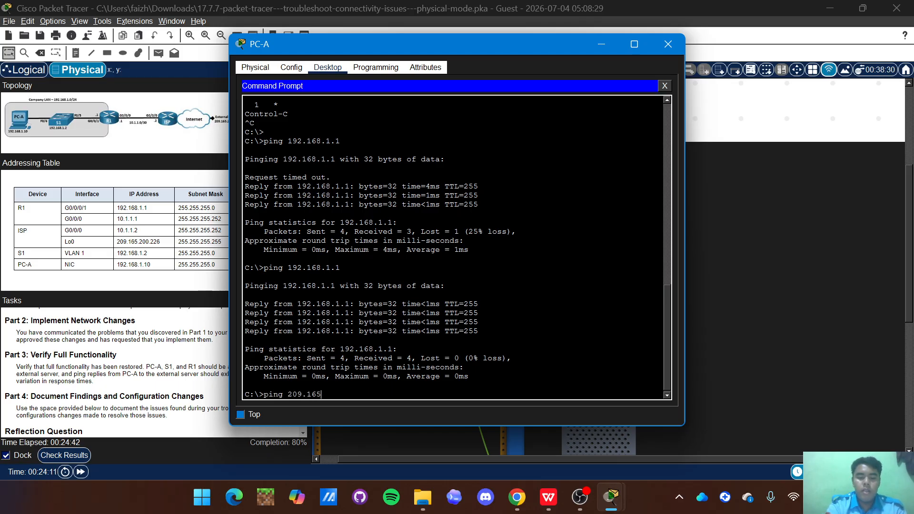
{"action": "type", "text": ".200"}
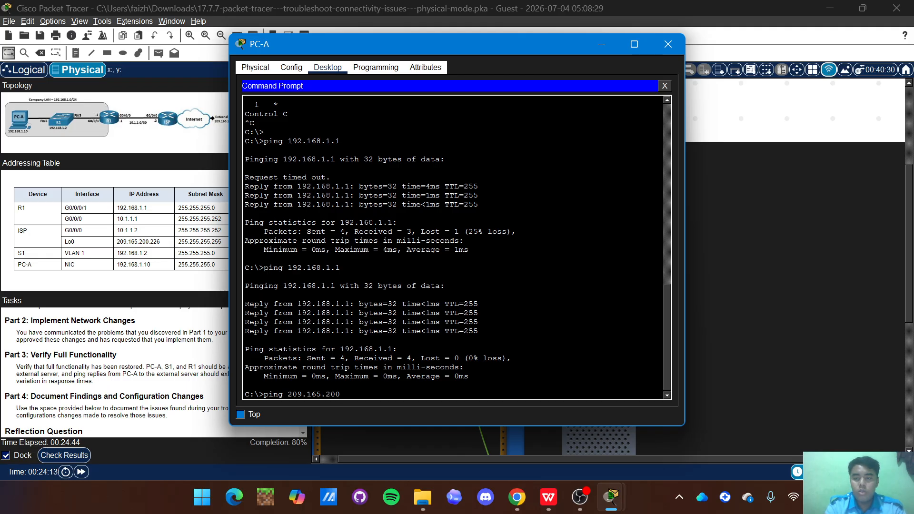
{"action": "type", "text": ".226"}
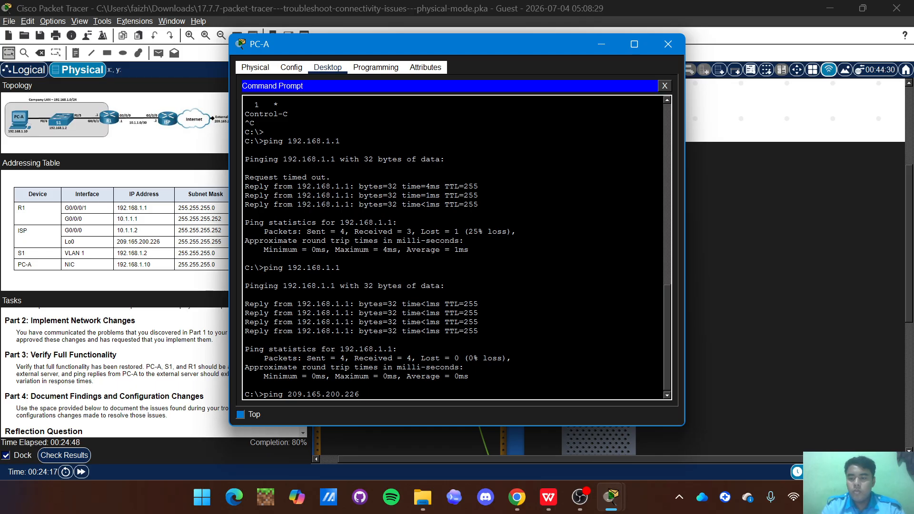
{"action": "key", "text": "Return"}
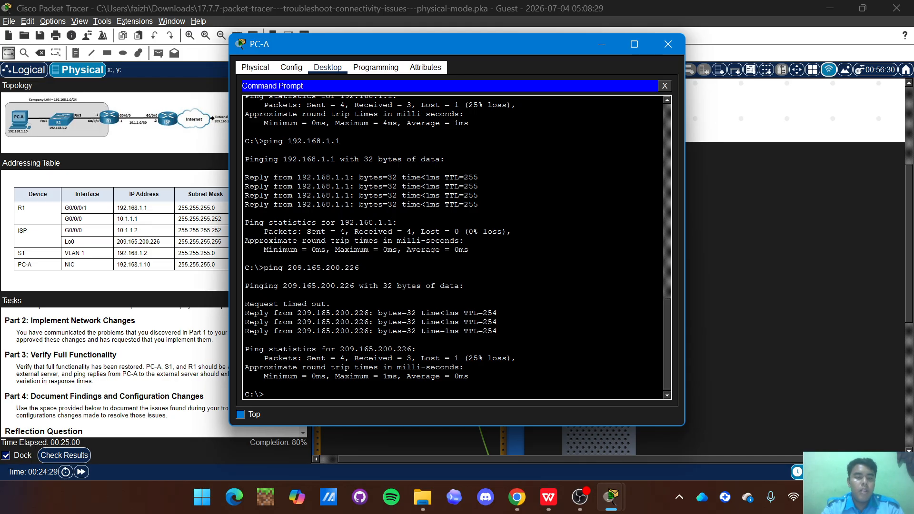
{"action": "key", "text": "Up"}
{"action": "key", "text": "Return"}
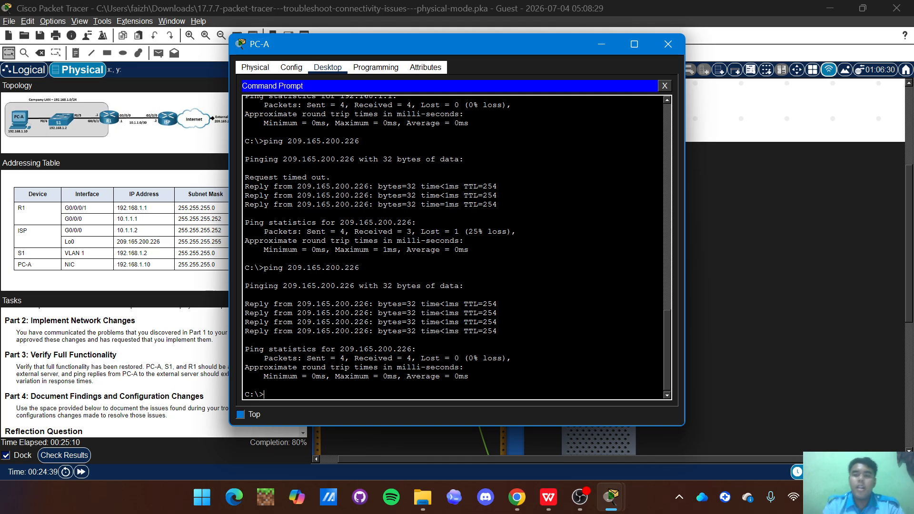
{"action": "left_click", "coordinate": [666, 46]}
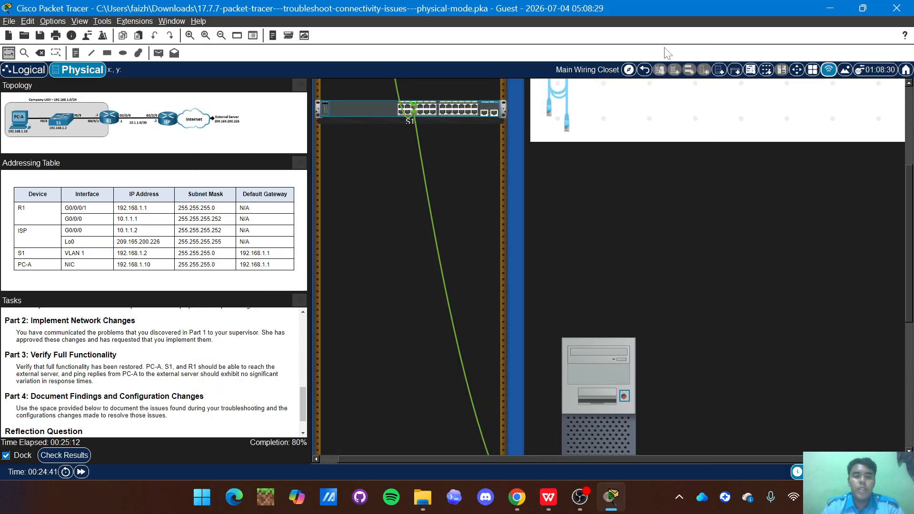
Open switch S1's console and ping the default gateway 192.168.1.1 from it.
{"action": "scroll", "coordinate": [332, 266], "scroll_direction": "up", "scroll_amount": 2}
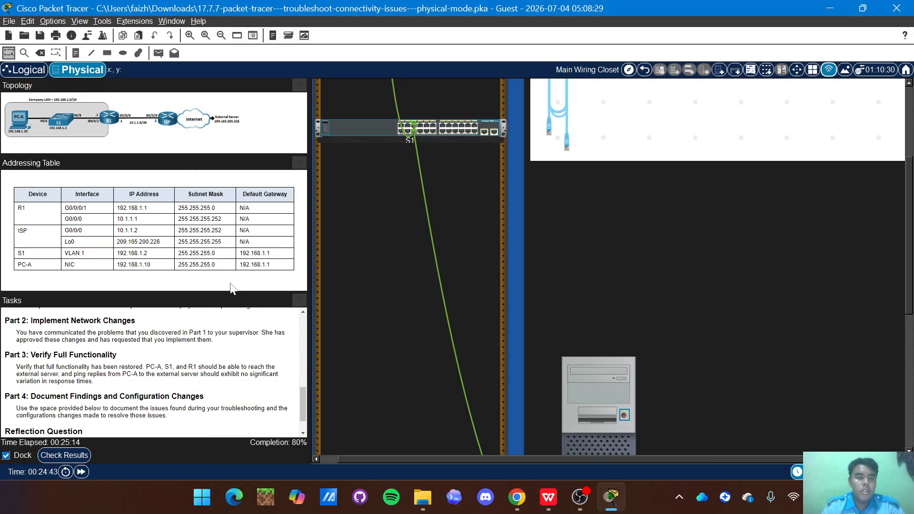
{"action": "left_click", "coordinate": [364, 121]}
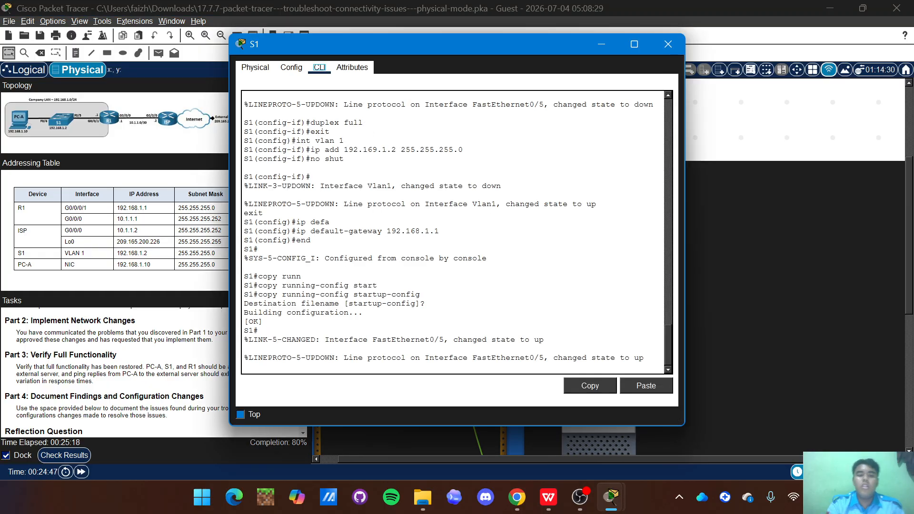
{"action": "right_click", "coordinate": [447, 327]}
{"action": "left_click", "coordinate": [501, 305]}
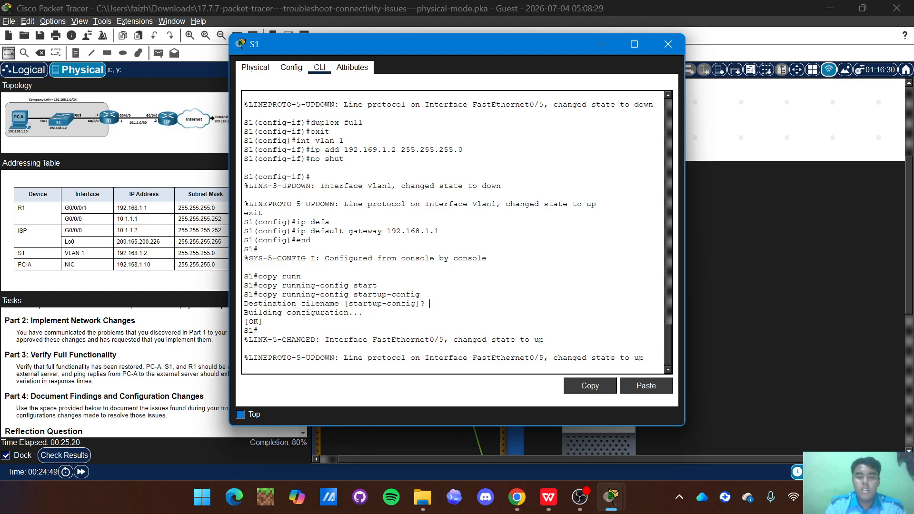
{"action": "type", "text": "ping"}
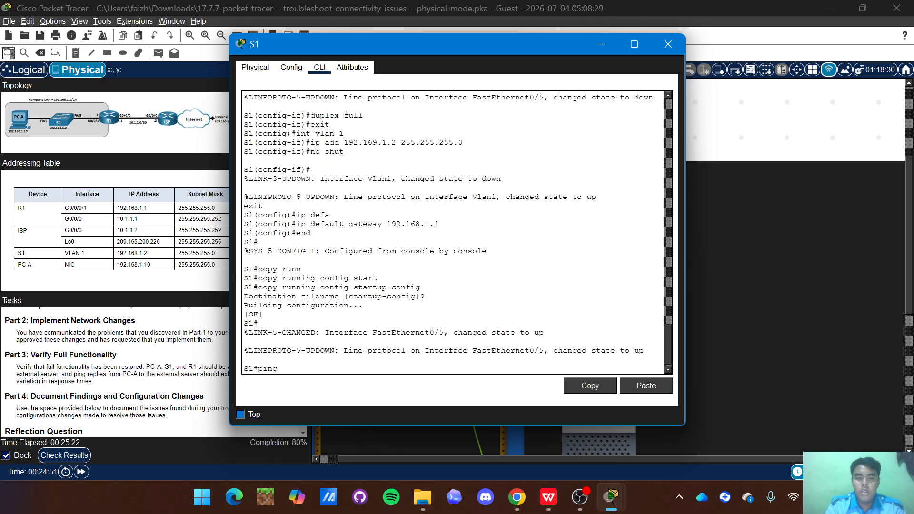
{"action": "type", "text": " 192.168.1.1"}
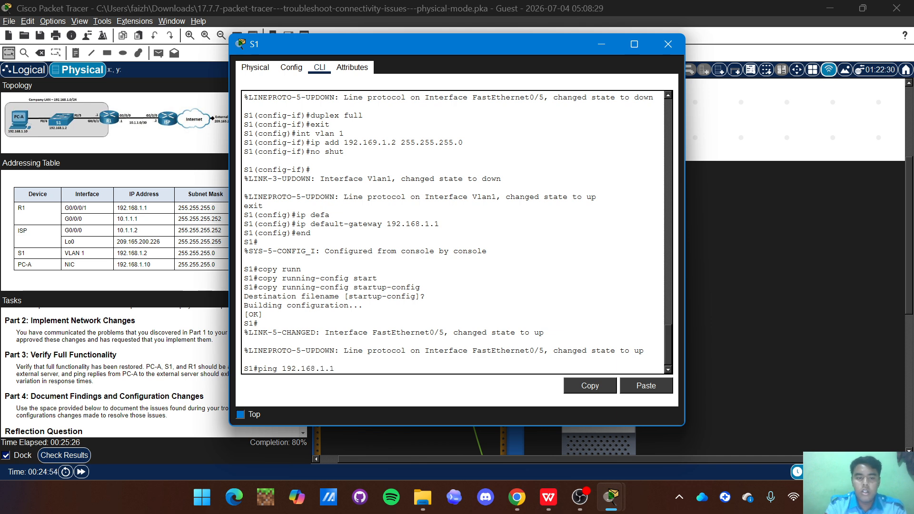
{"action": "key", "text": "Return"}
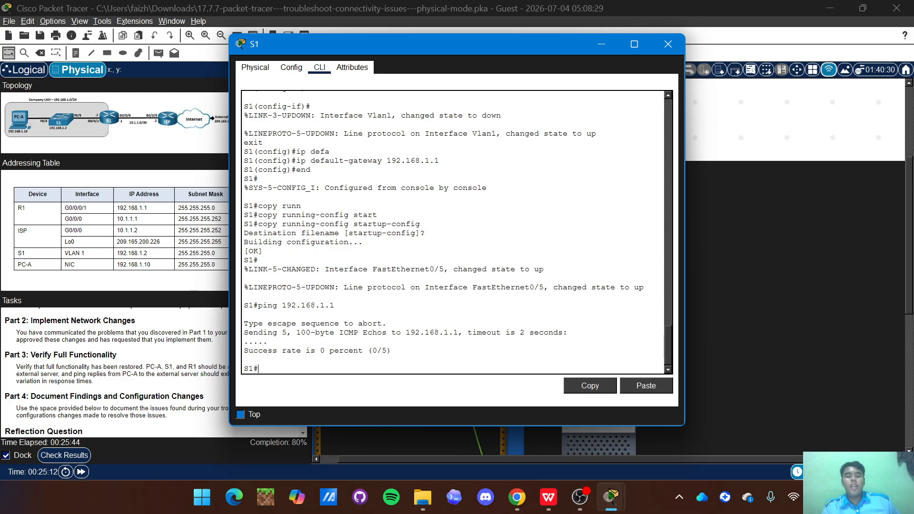
Ping the external server 209.165.200.226 from switch S1.
{"action": "key", "text": "Up"}
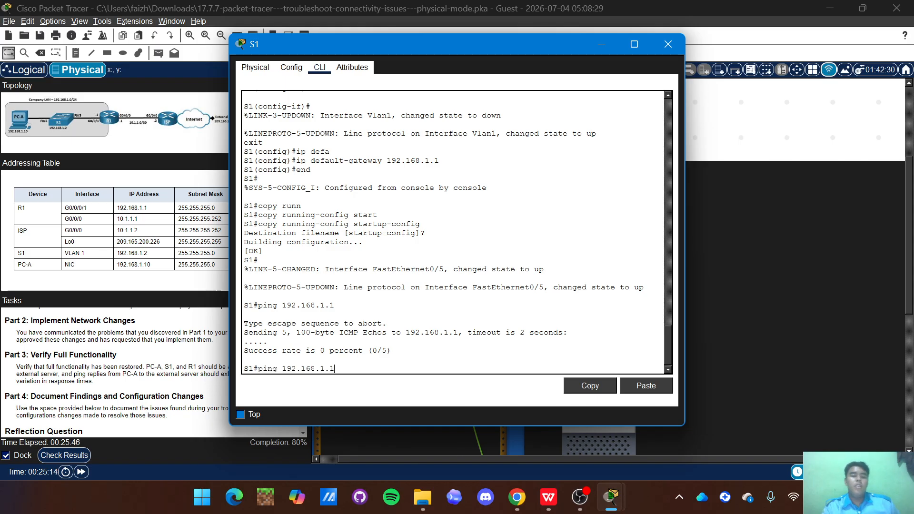
{"action": "key", "text": "BackSpace"}
{"action": "key", "text": "BackSpace"}
{"action": "key", "text": "BackSpace"}
{"action": "key", "text": "BackSpace"}
{"action": "key", "text": "BackSpace"}
{"action": "key", "text": "BackSpace"}
{"action": "key", "text": "BackSpace"}
{"action": "key", "text": "BackSpace"}
{"action": "key", "text": "BackSpace"}
{"action": "key", "text": "BackSpace"}
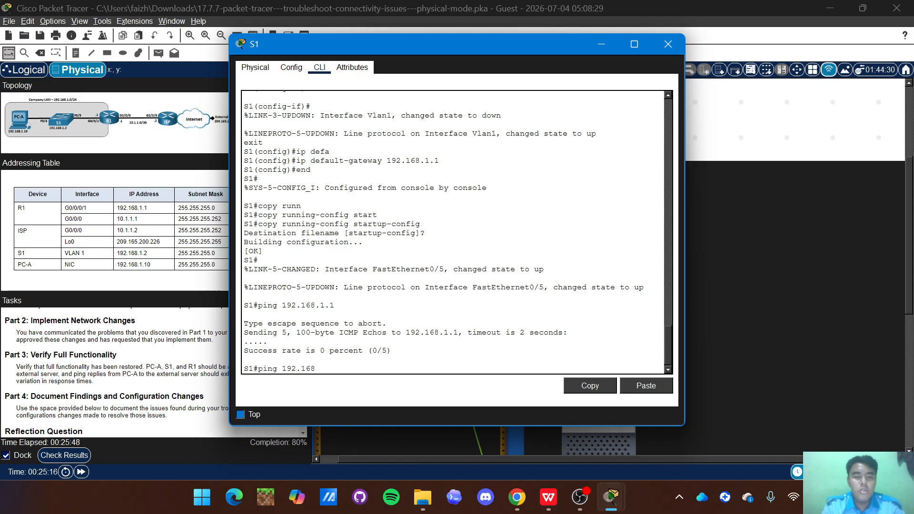
{"action": "key", "text": "BackSpace"}
{"action": "type", "text": "20"}
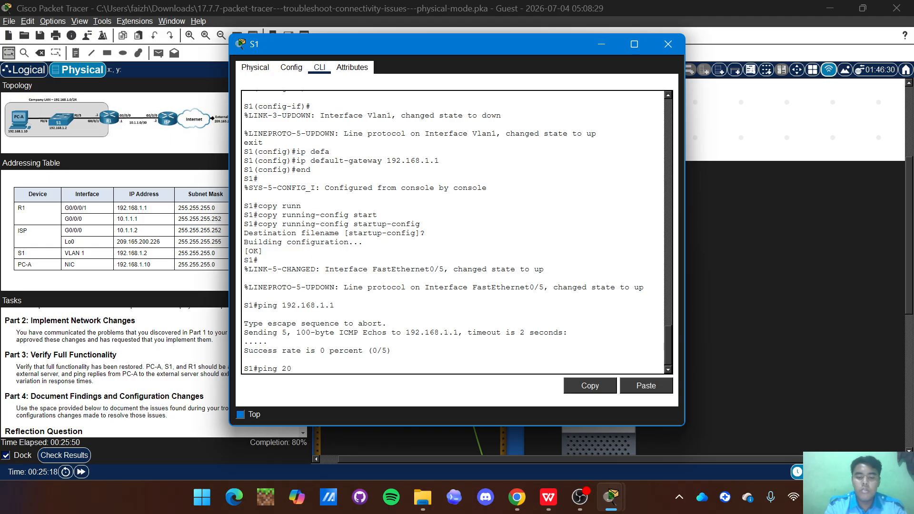
{"action": "type", "text": "9"}
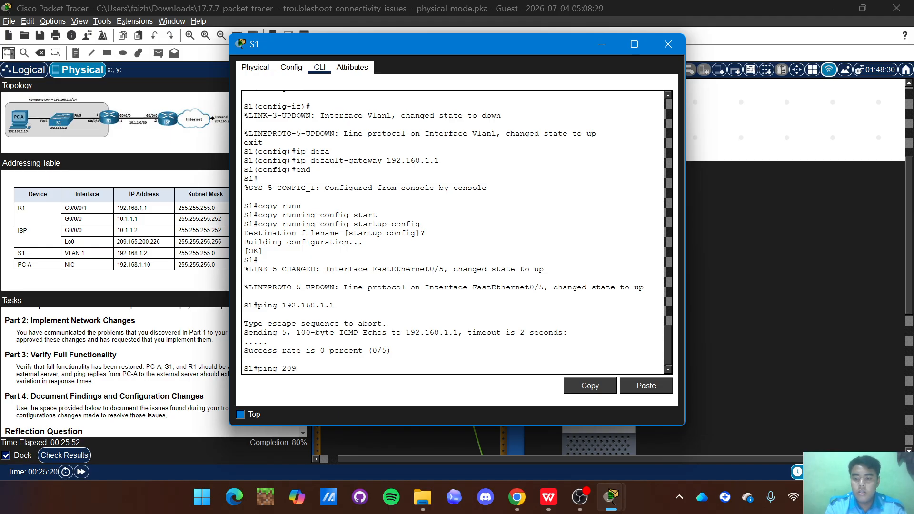
{"action": "type", "text": ".165.200.226"}
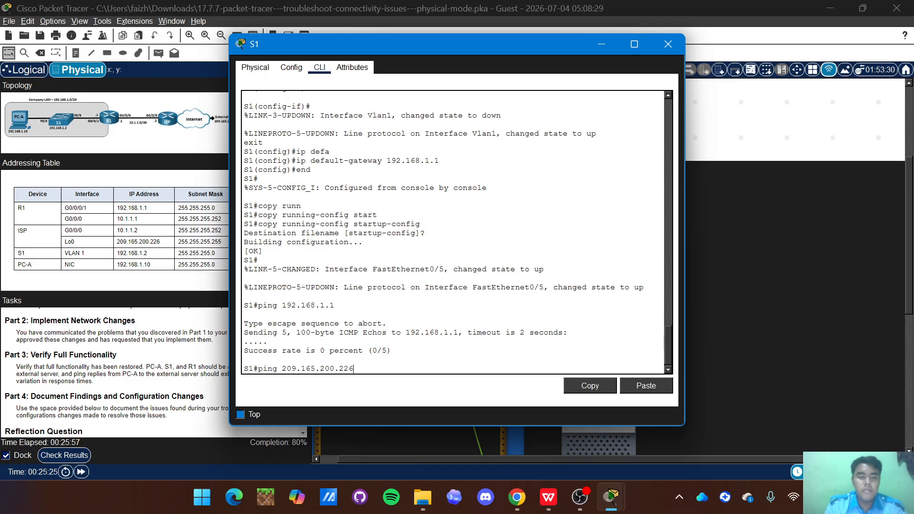
{"action": "key", "text": "Return"}
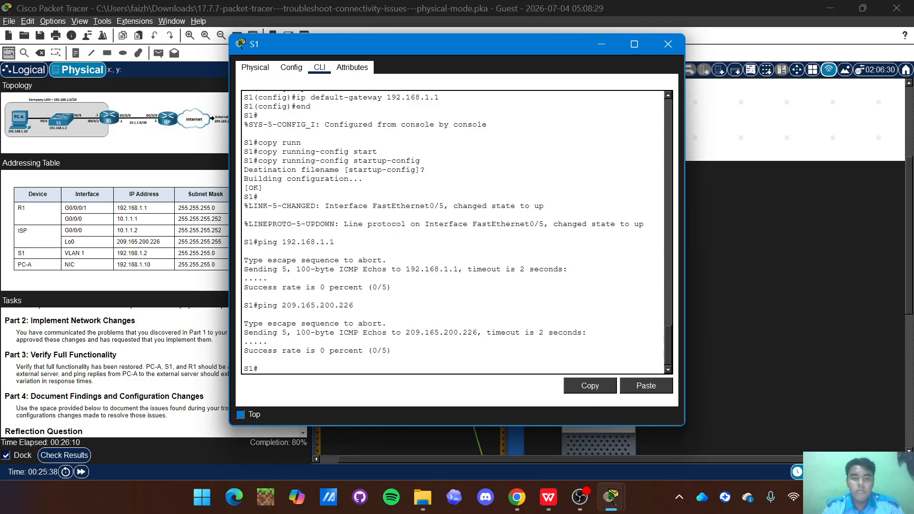
Close S1's window, open router R1's console and ping the ISP address 10.1.1.2 from it.
{"action": "left_click", "coordinate": [667, 44]}
{"action": "scroll", "coordinate": [423, 127], "scroll_direction": "up", "scroll_amount": 3}
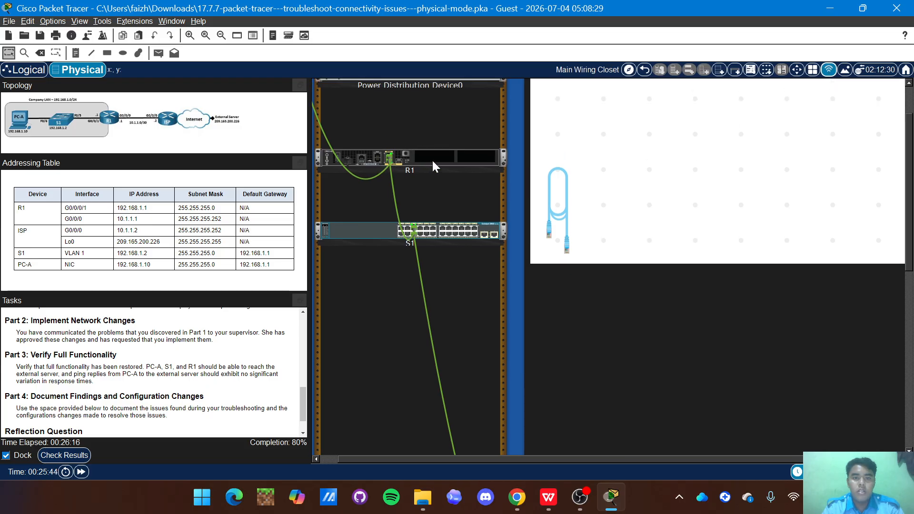
{"action": "left_click", "coordinate": [432, 159]}
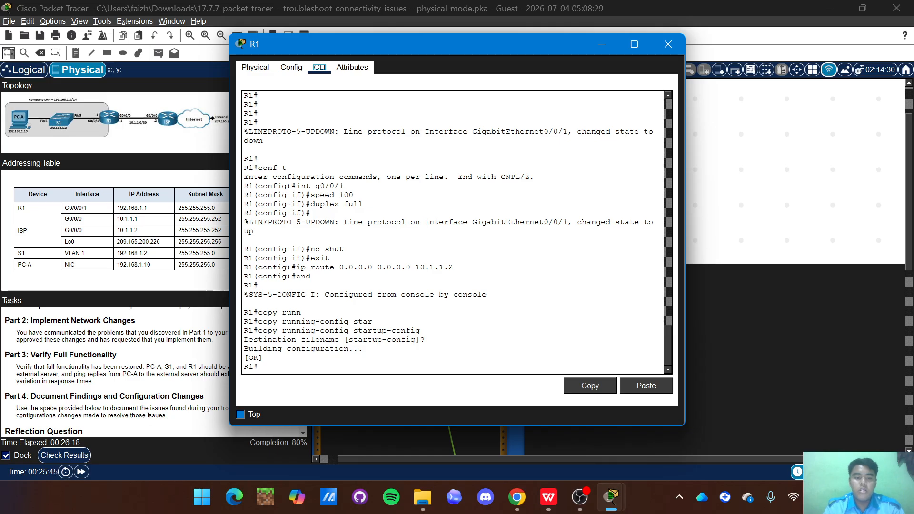
{"action": "key", "text": "Return"}
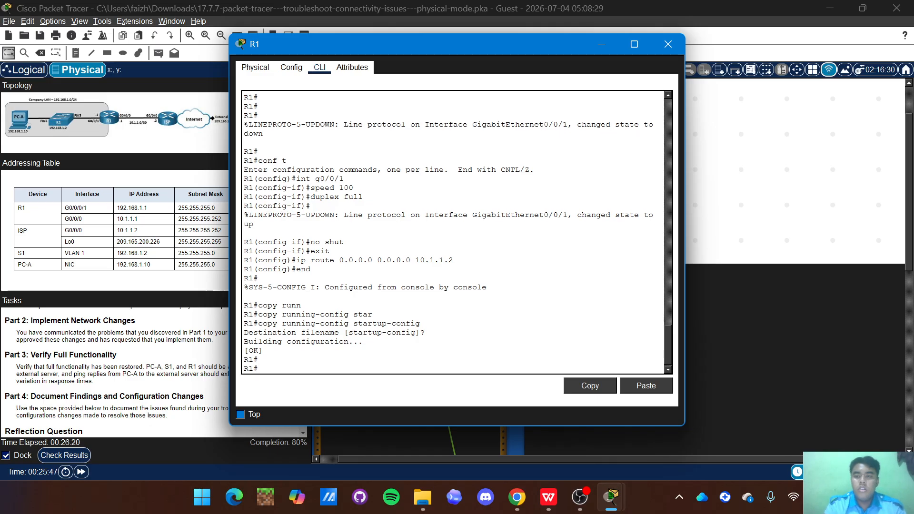
{"action": "type", "text": "ping 1"}
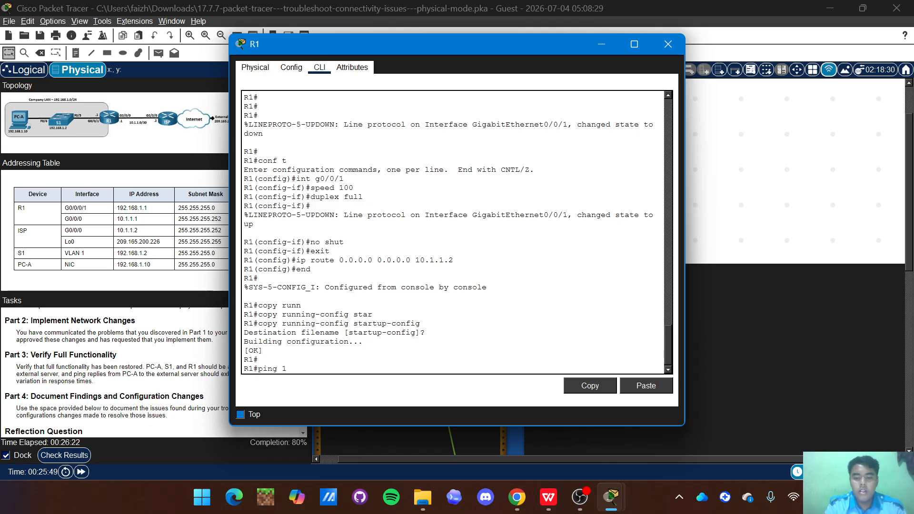
{"action": "type", "text": "0.1.1.2"}
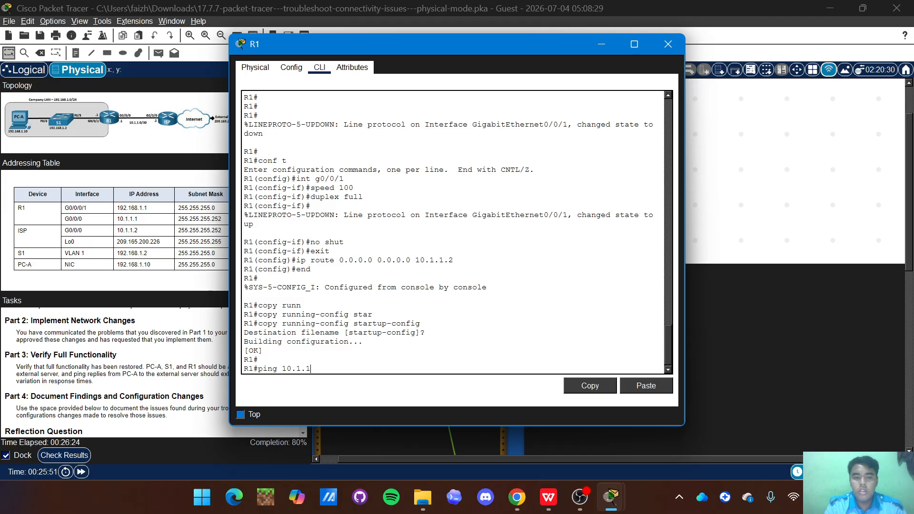
{"action": "key", "text": "Return"}
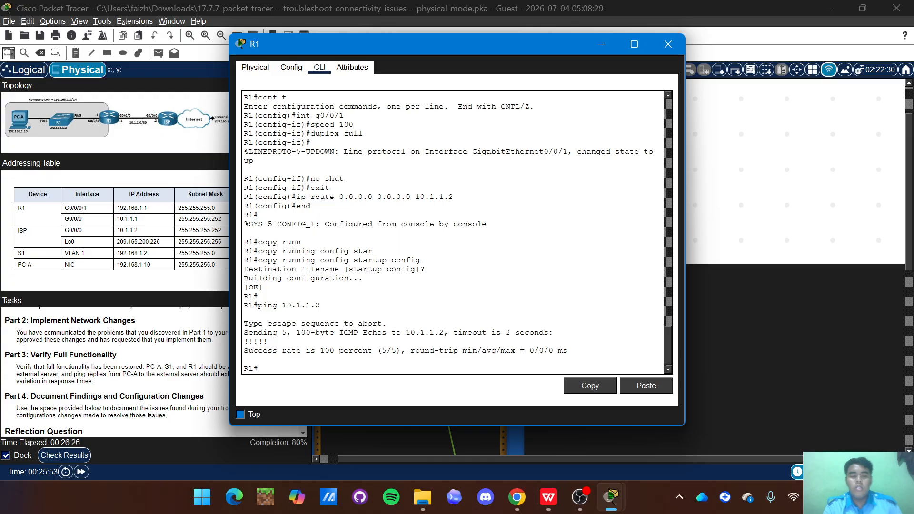
Ping the external server 209.165.200.226 from router R1.
{"action": "key", "text": "Up"}
{"action": "key", "text": "BackSpace"}
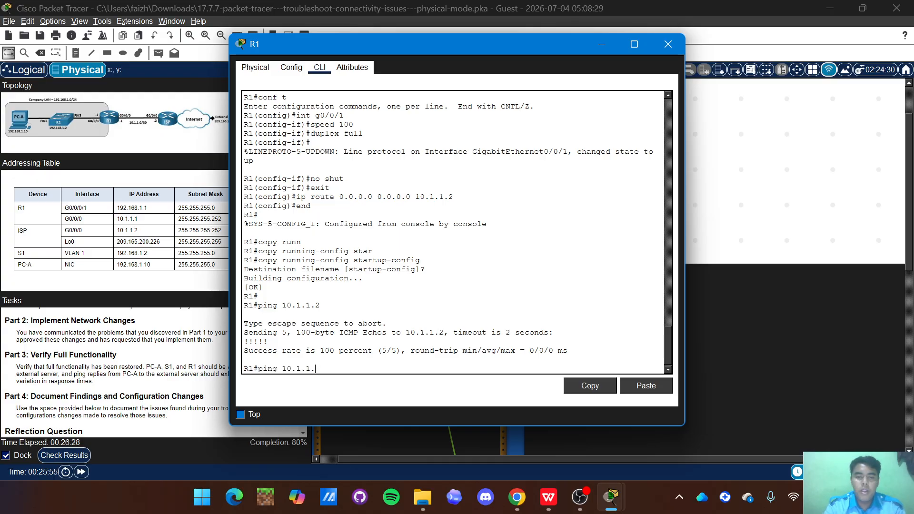
{"action": "key", "text": "BackSpace"}
{"action": "key", "text": "BackSpace"}
{"action": "type", "text": "209.1"}
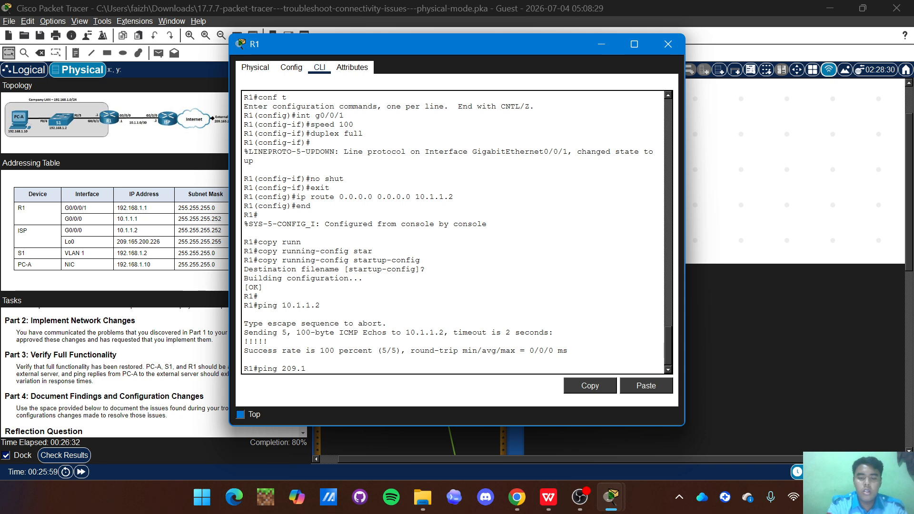
{"action": "type", "text": "65."}
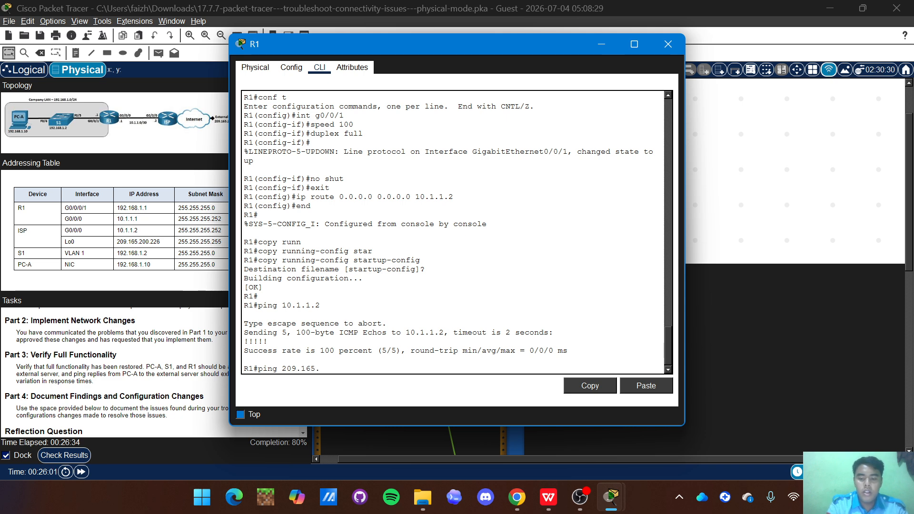
{"action": "type", "text": "200.226"}
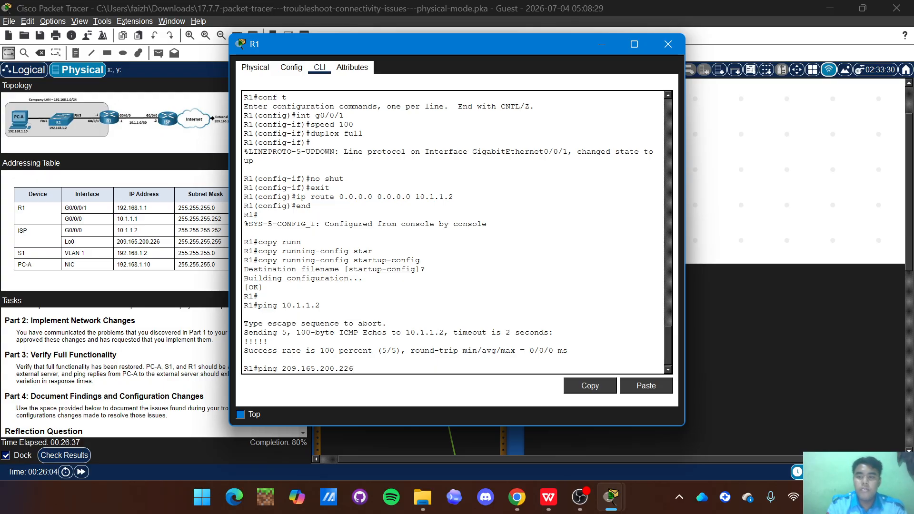
{"action": "key", "text": "Return"}
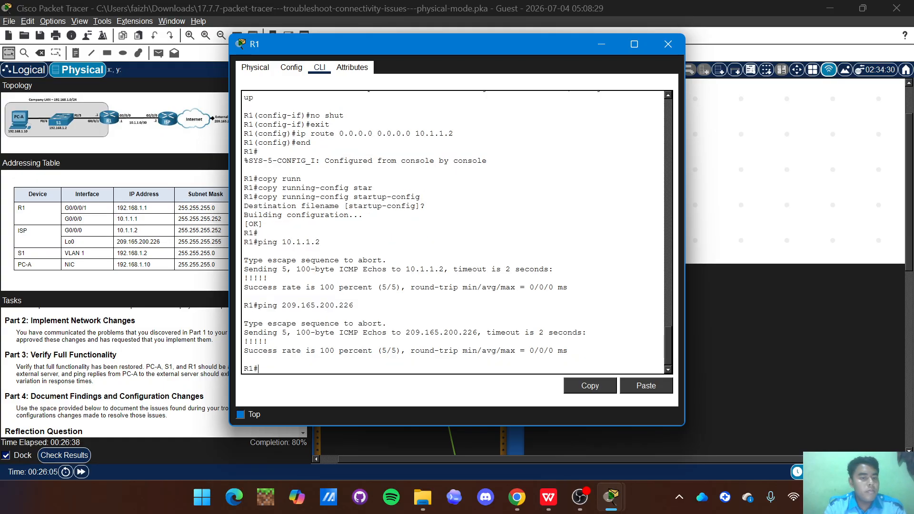
Display R1's routing table with show ip route to check its default route.
{"action": "type", "text": "show"}
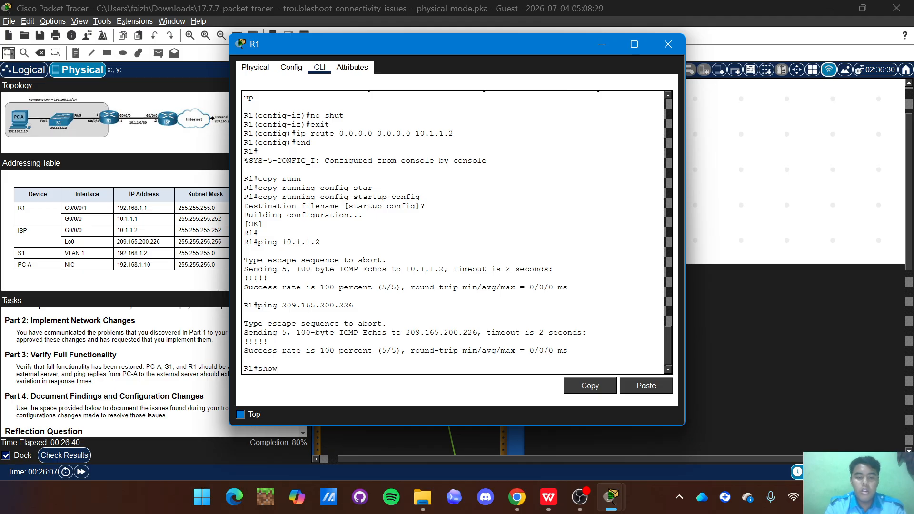
{"action": "type", "text": " ip"}
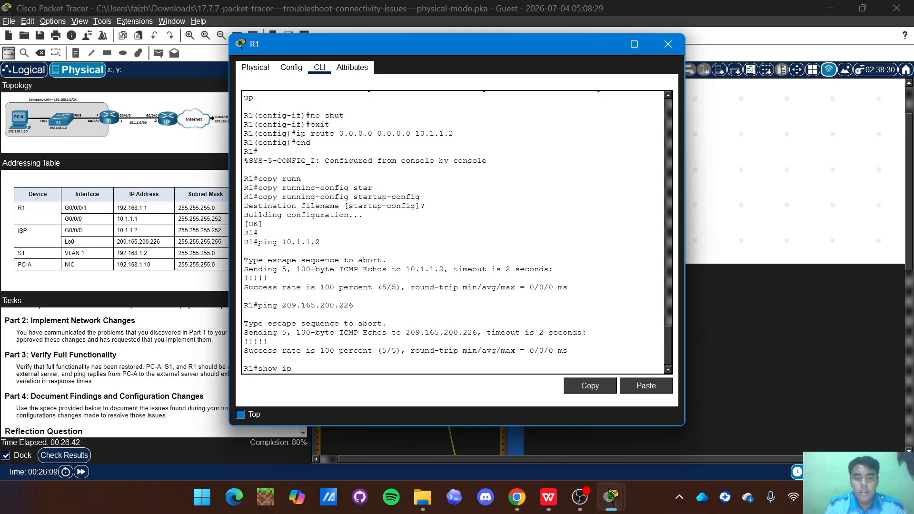
{"action": "type", "text": " route"}
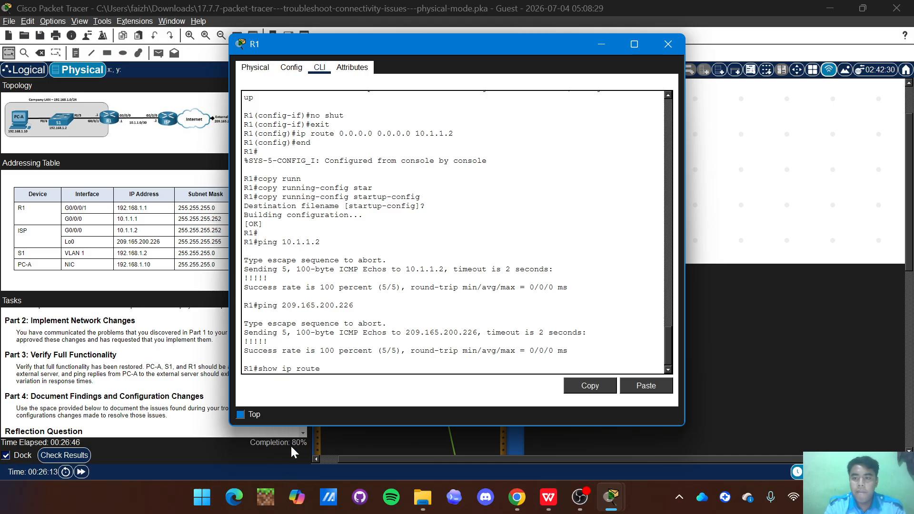
{"action": "key", "text": "Return"}
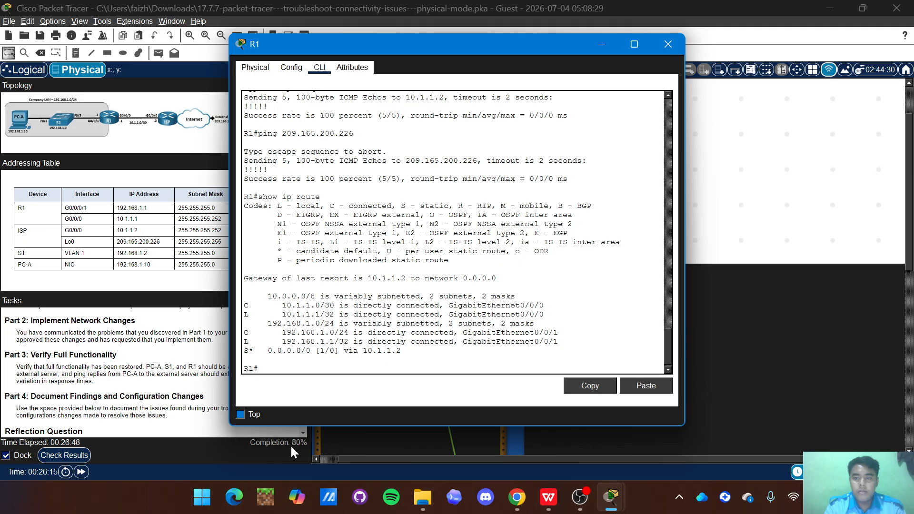
{"action": "key", "text": "Return"}
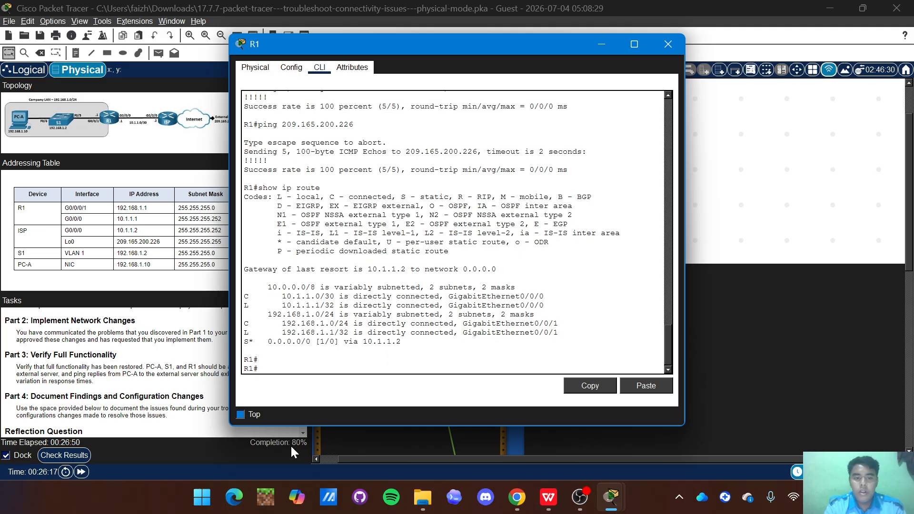
Display the status of R1's G0/0/1 interface with show int g0/0/1 to check its speed, duplex and delay.
{"action": "type", "text": "sho"}
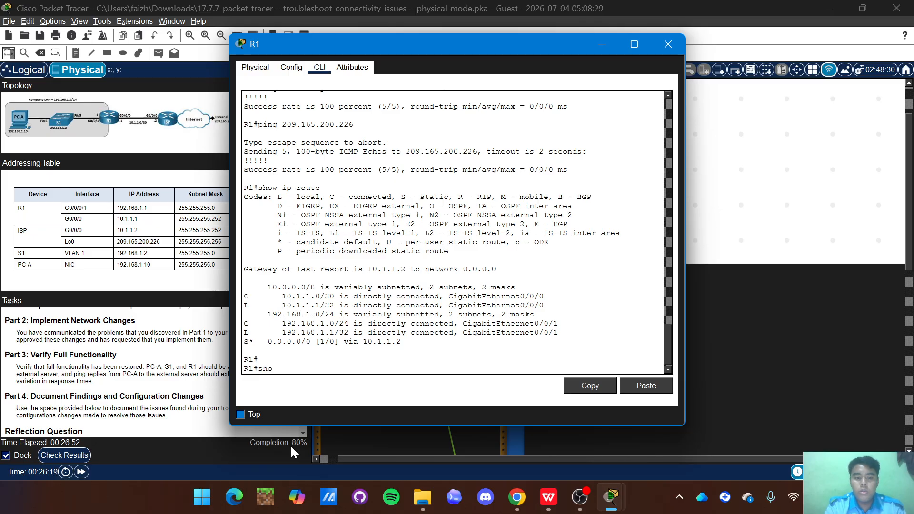
{"action": "type", "text": "w i"}
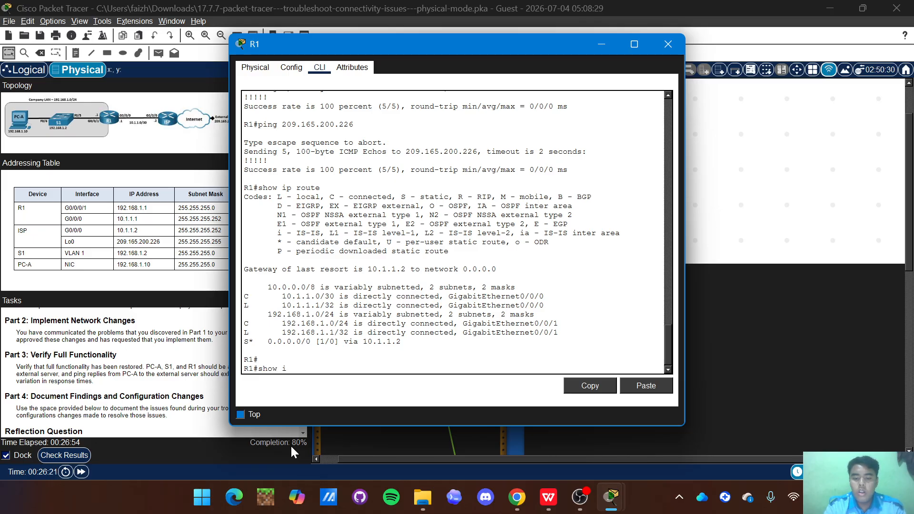
{"action": "type", "text": "nt g"}
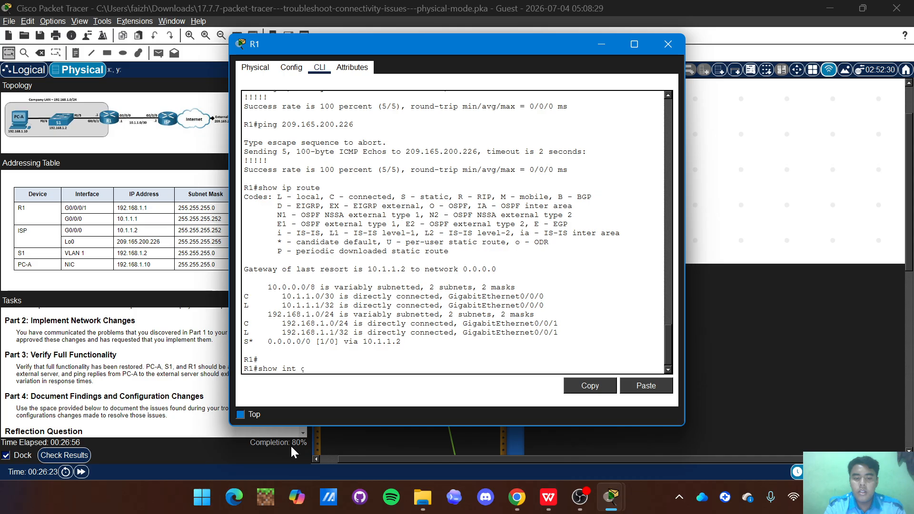
{"action": "type", "text": "0/0/1"}
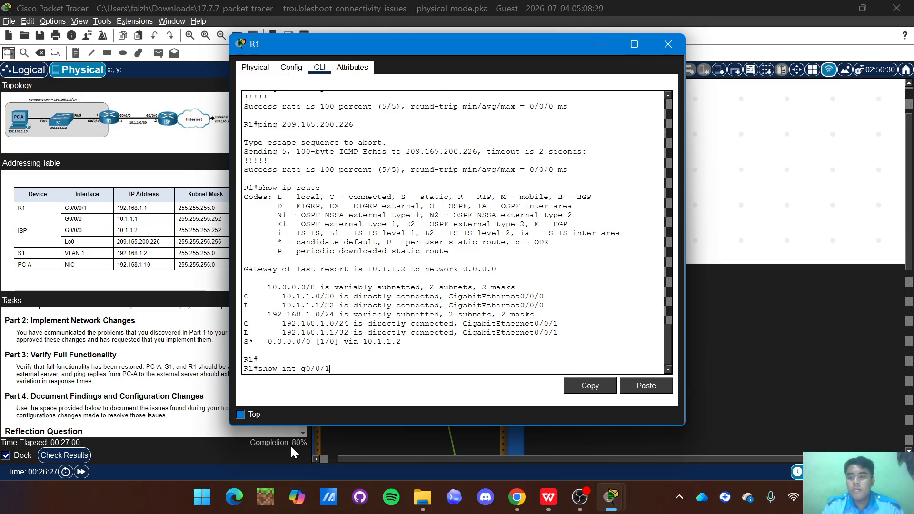
{"action": "key", "text": "Return"}
{"action": "key", "text": "space"}
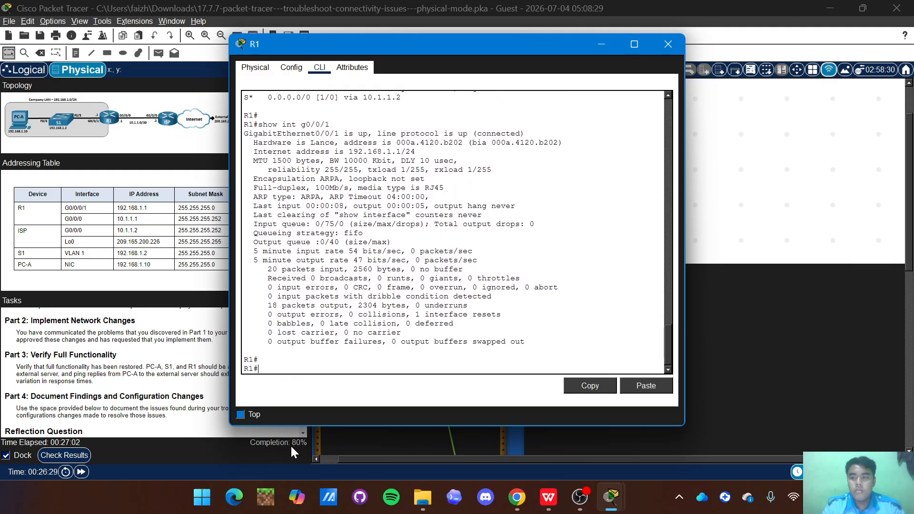
{"action": "key", "text": "Return"}
{"action": "key", "text": "Return"}
{"action": "key", "text": "Return"}
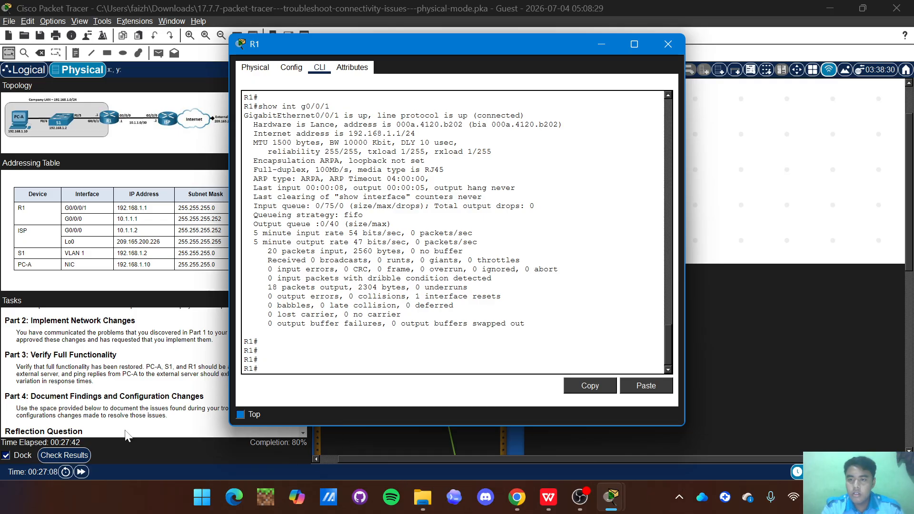
Close R1's window, check the activity results by assessment item, and return to the wiring closet.
{"action": "scroll", "coordinate": [114, 371], "scroll_direction": "down", "scroll_amount": 2}
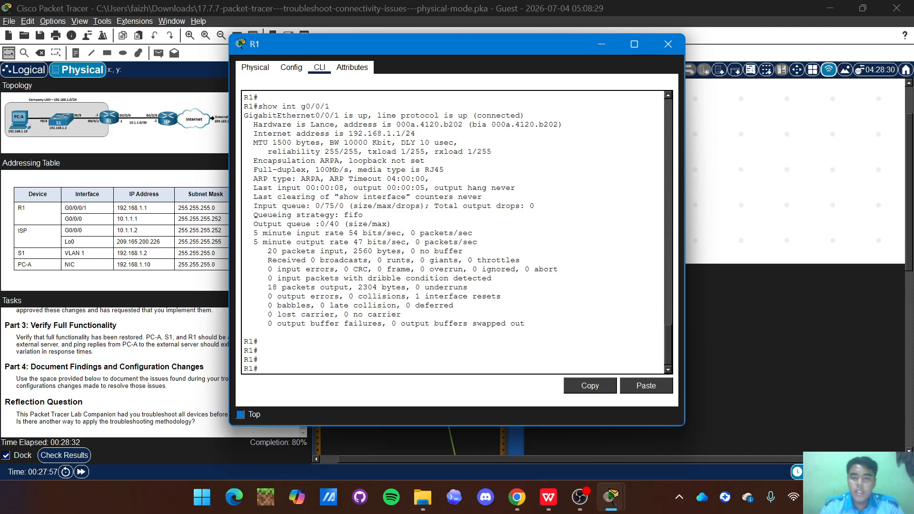
{"action": "left_click", "coordinate": [668, 44]}
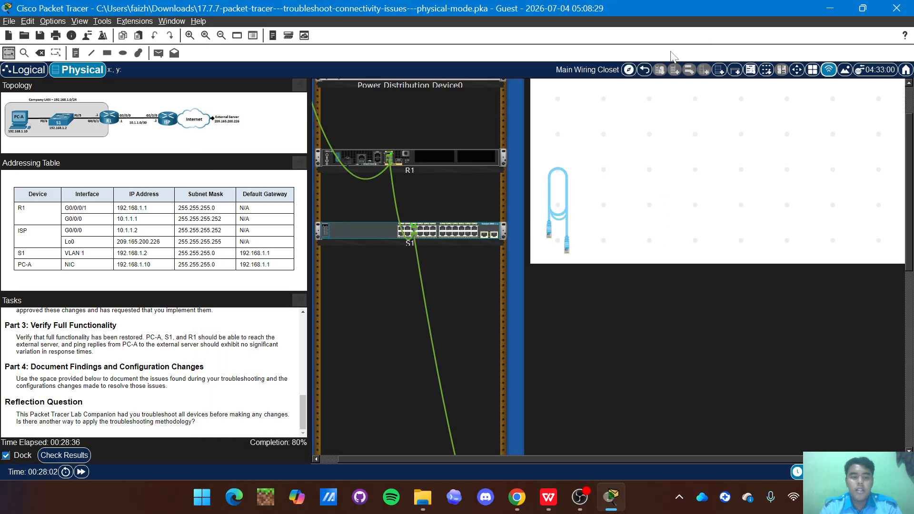
{"action": "left_click", "coordinate": [64, 455]}
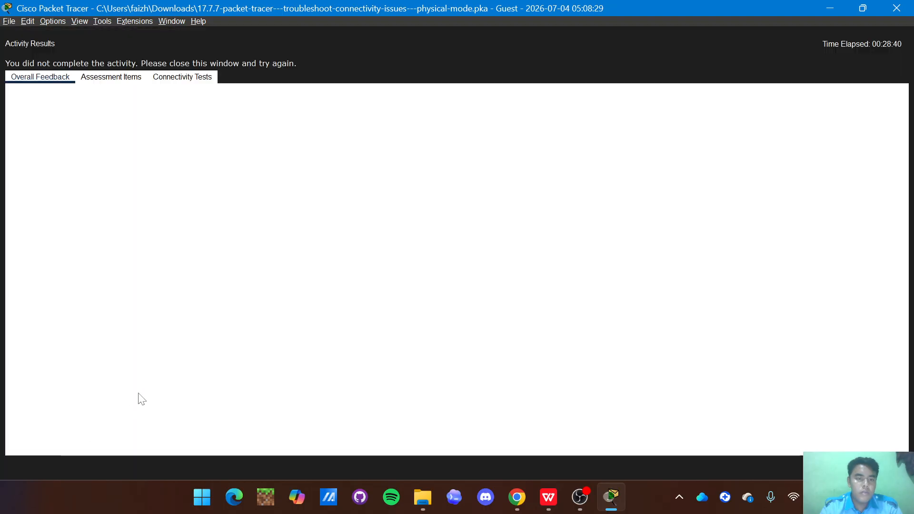
{"action": "left_click", "coordinate": [109, 80]}
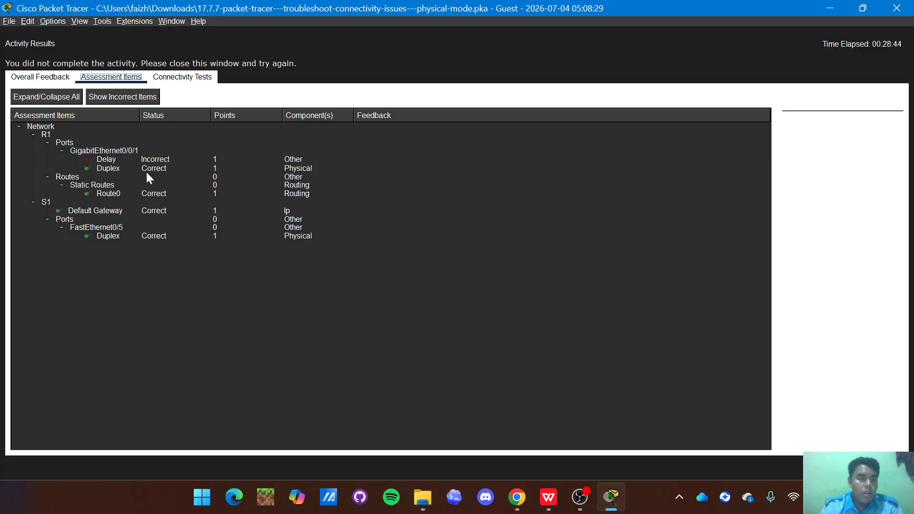
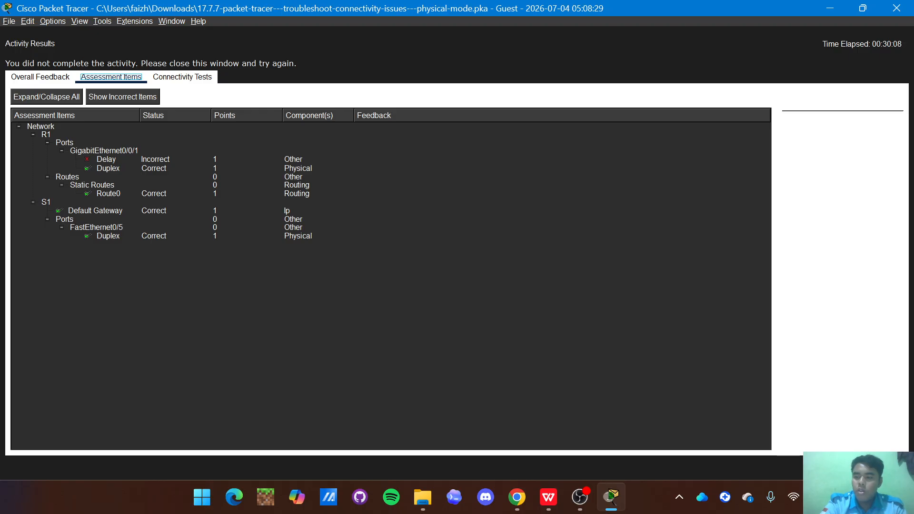
{"action": "left_click", "coordinate": [883, 468]}
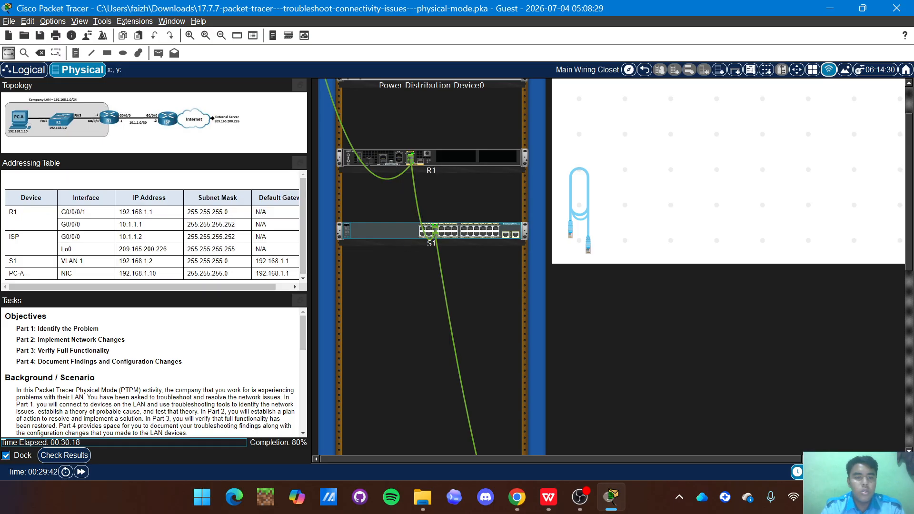
Open R1's command line and remove the delay setting from interface g0/0/1 with no delay.
{"action": "left_click", "coordinate": [467, 161]}
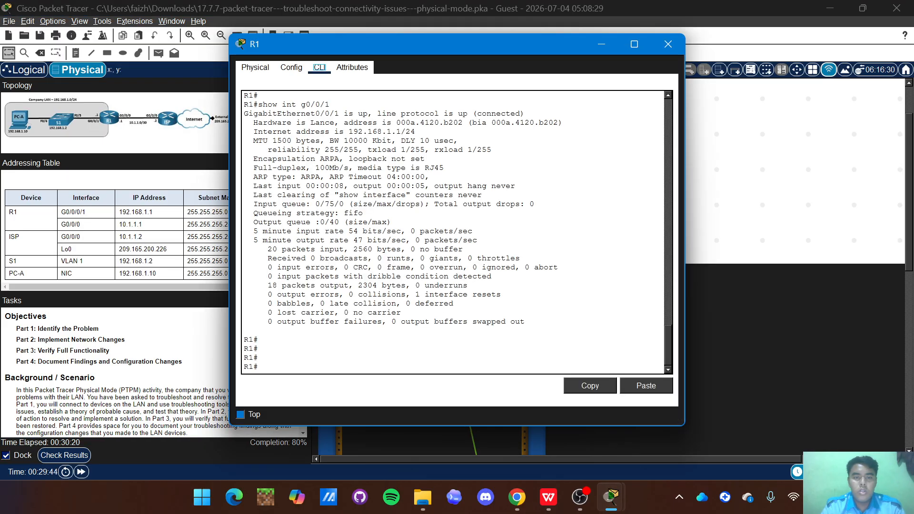
{"action": "left_click", "coordinate": [259, 349]}
{"action": "type", "text": "c"}
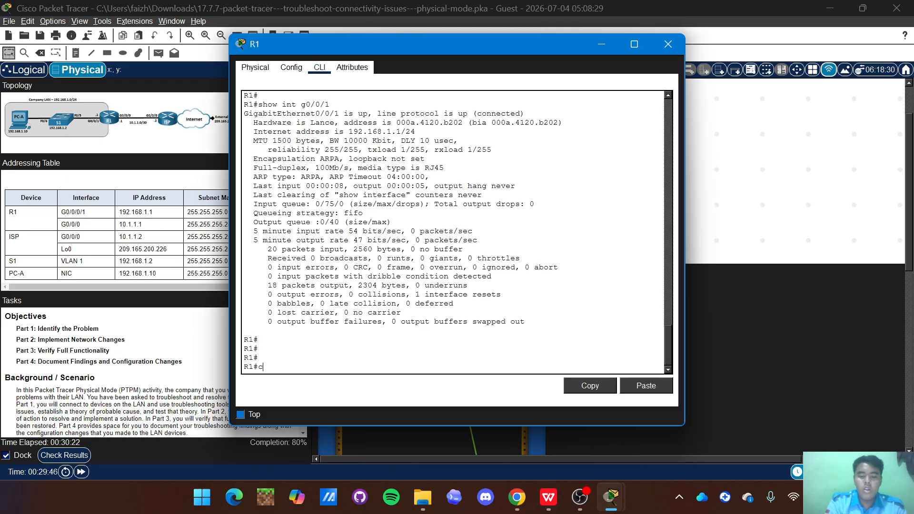
{"action": "type", "text": "onf"}
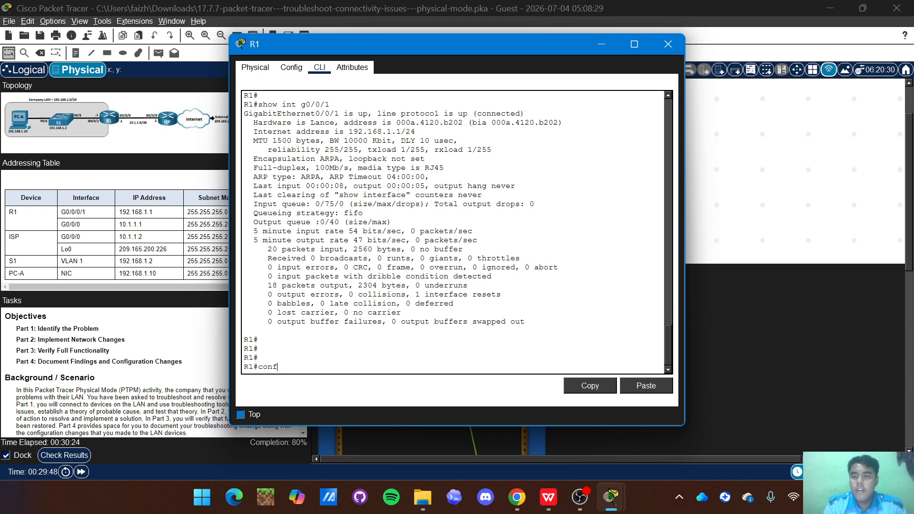
{"action": "type", "text": " t"}
{"action": "key", "text": "Return"}
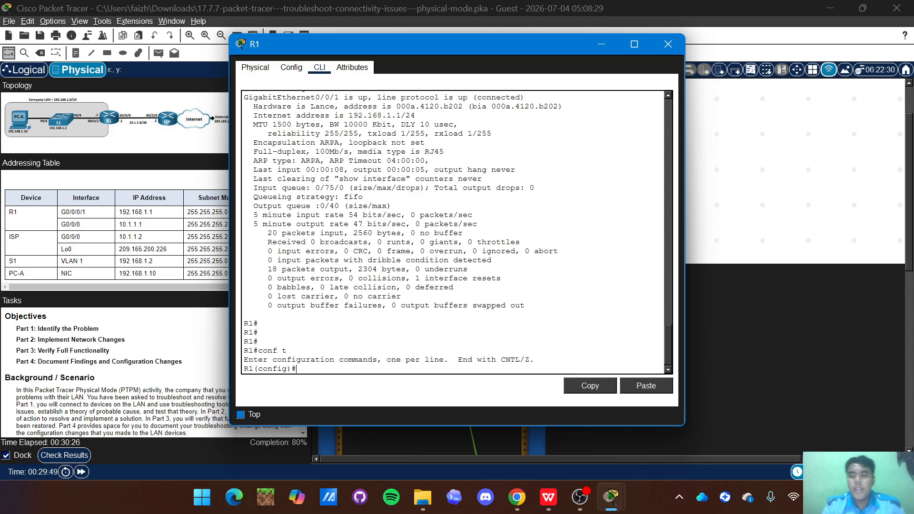
{"action": "type", "text": "int g"}
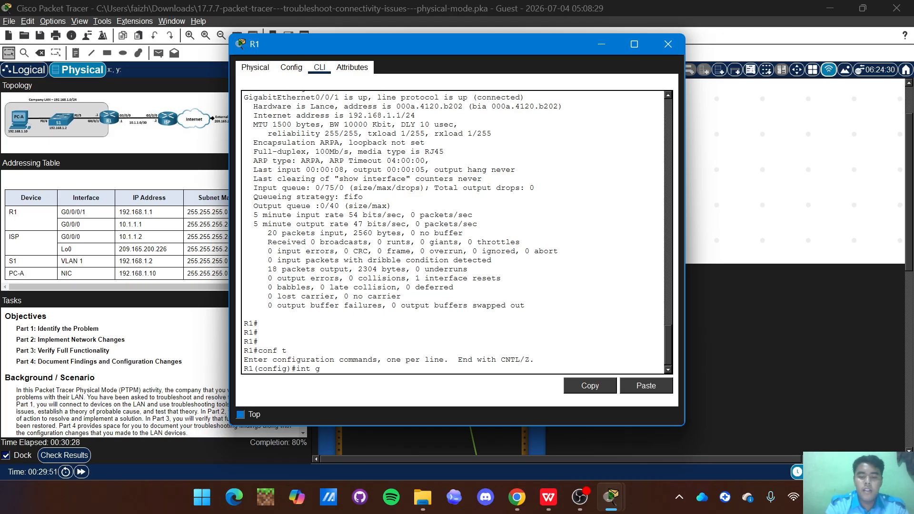
{"action": "type", "text": "0/0"}
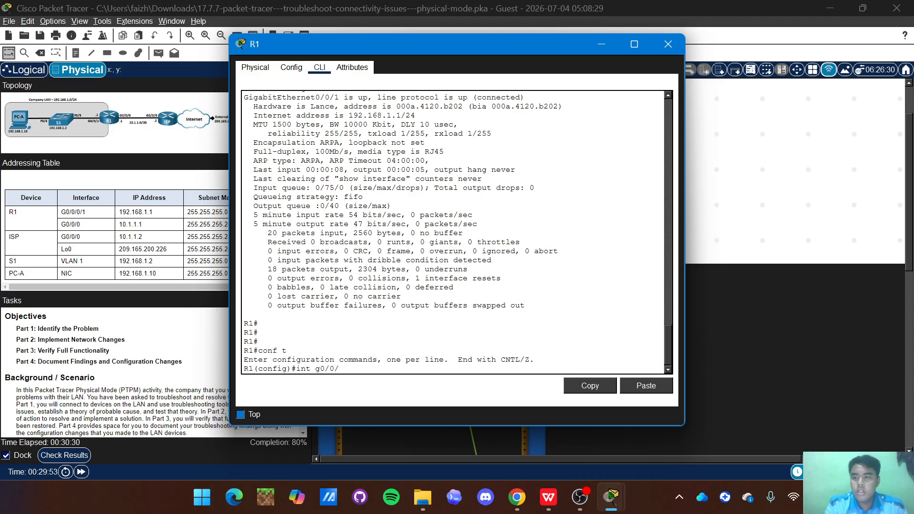
{"action": "type", "text": "/1"}
{"action": "key", "text": "Return"}
{"action": "type", "text": "no"}
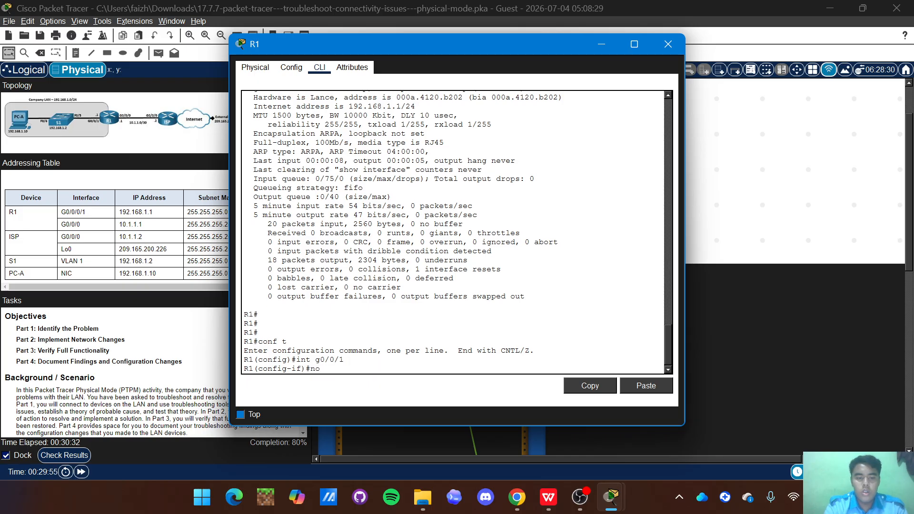
{"action": "type", "text": " delay"}
{"action": "key", "text": "Return"}
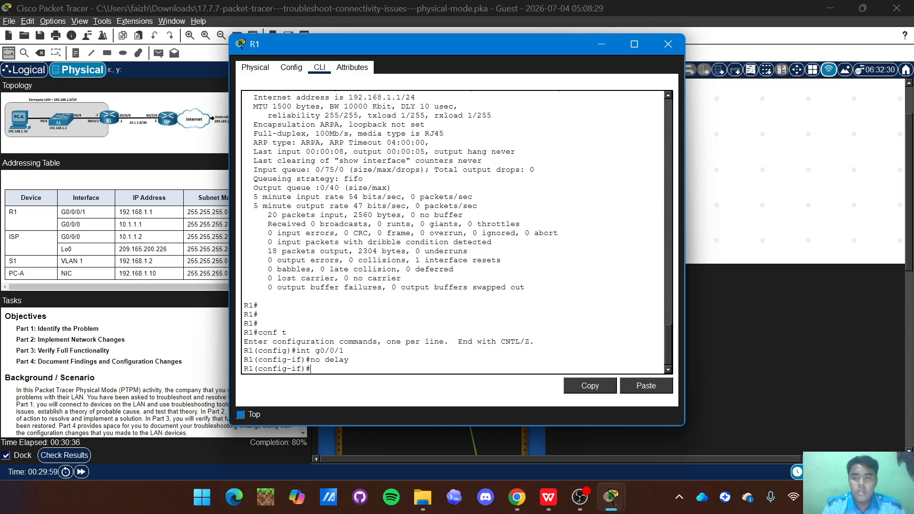
Set R1's G0/0/1 interface to speed 100 and full duplex.
{"action": "type", "text": "speed 100"}
{"action": "key", "text": "Return"}
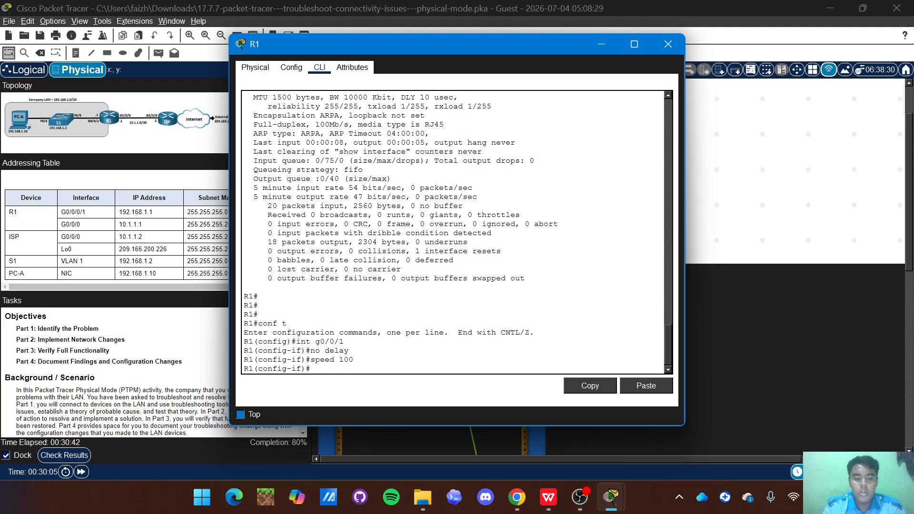
{"action": "type", "text": "full"}
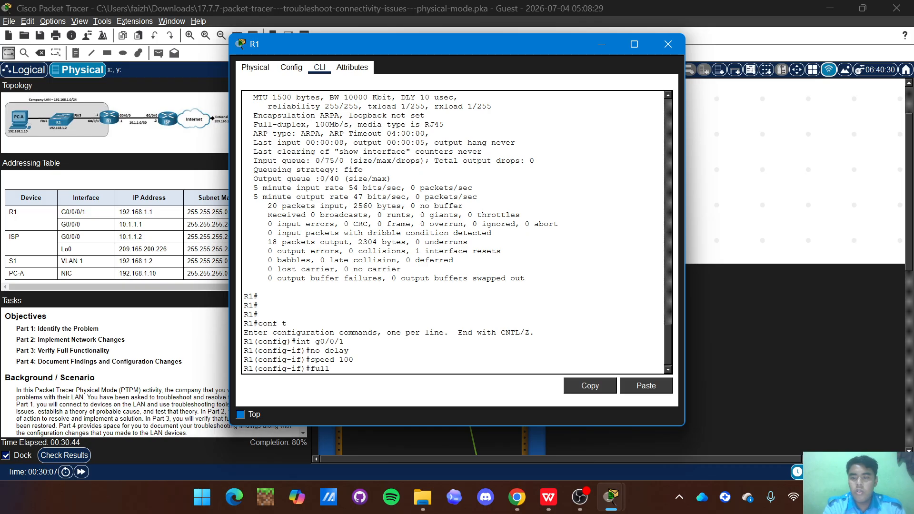
{"action": "key", "text": "BackSpace"}
{"action": "key", "text": "BackSpace"}
{"action": "key", "text": "BackSpace"}
{"action": "key", "text": "BackSpace"}
{"action": "type", "text": "du"}
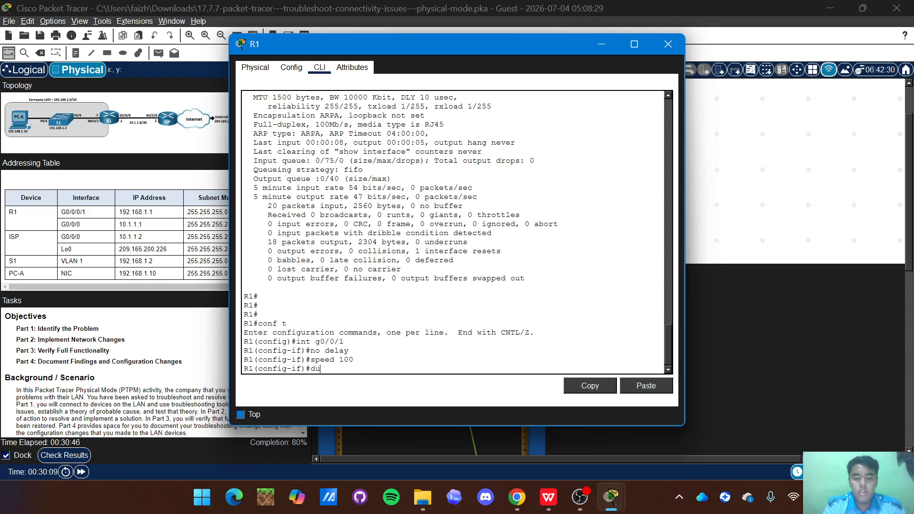
{"action": "type", "text": "plex full"}
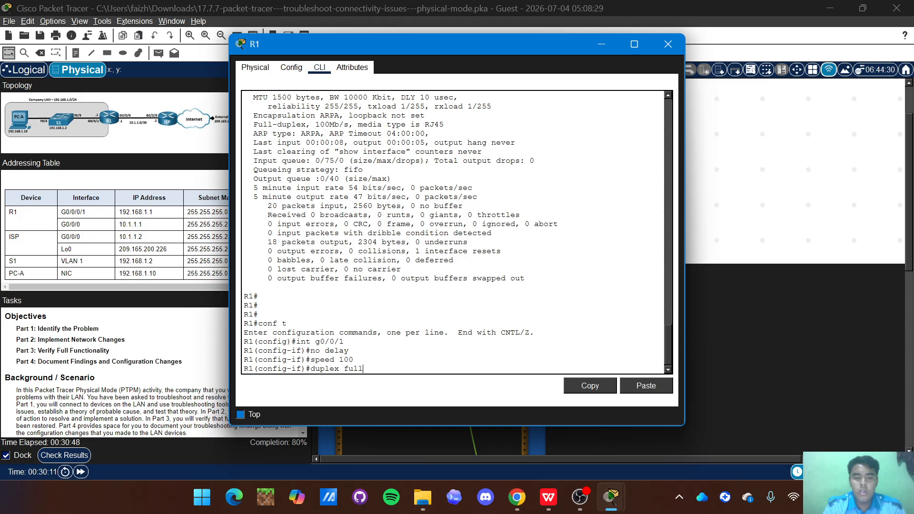
{"action": "key", "text": "Return"}
Enable R1's G0/0/1 interface with no shut and leave configuration mode.
{"action": "type", "text": "no sh"}
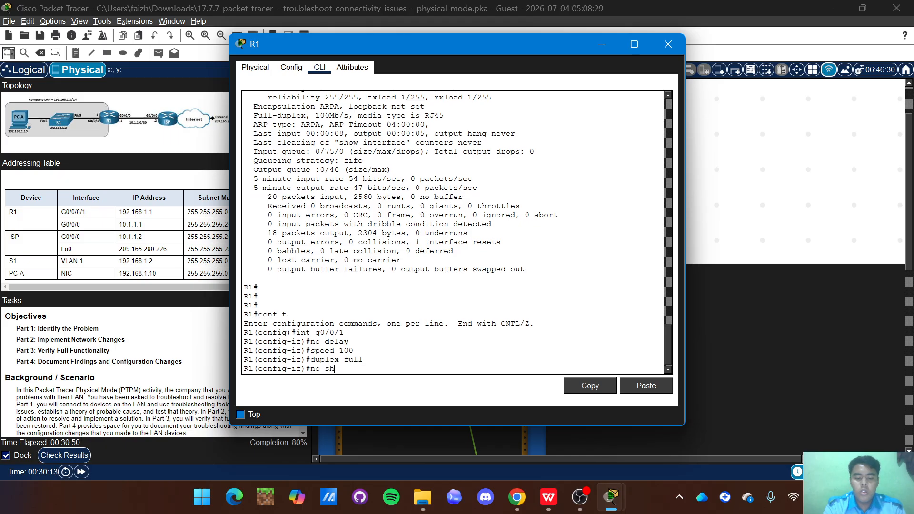
{"action": "type", "text": "ut down"}
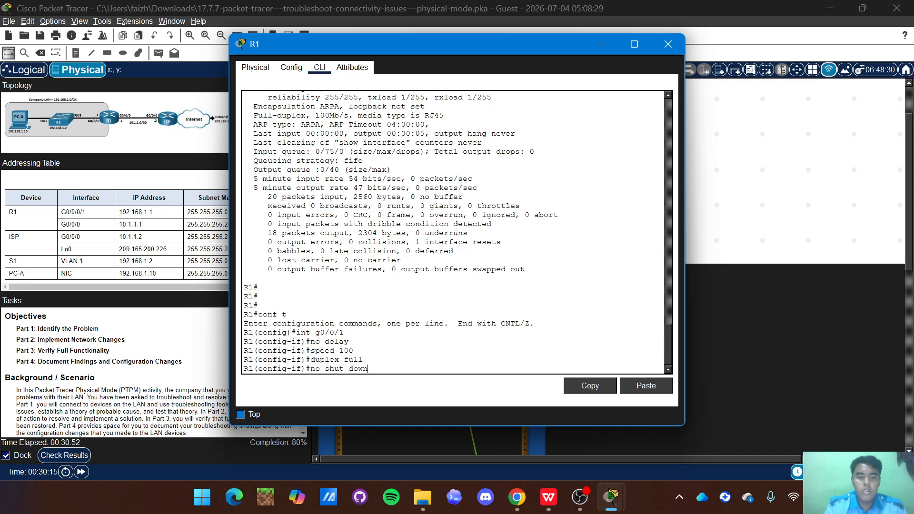
{"action": "key", "text": "BackSpace"}
{"action": "key", "text": "BackSpace"}
{"action": "key", "text": "BackSpace"}
{"action": "key", "text": "BackSpace"}
{"action": "key", "text": "BackSpace"}
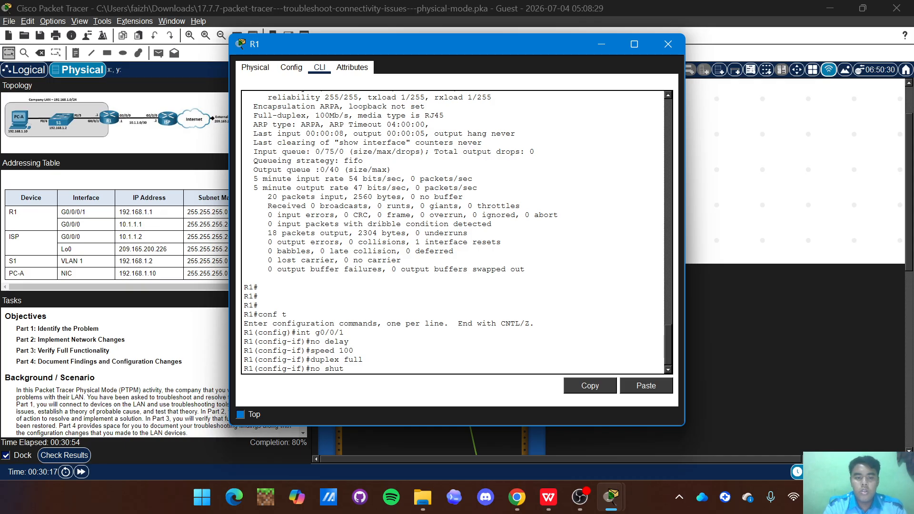
{"action": "key", "text": "Return"}
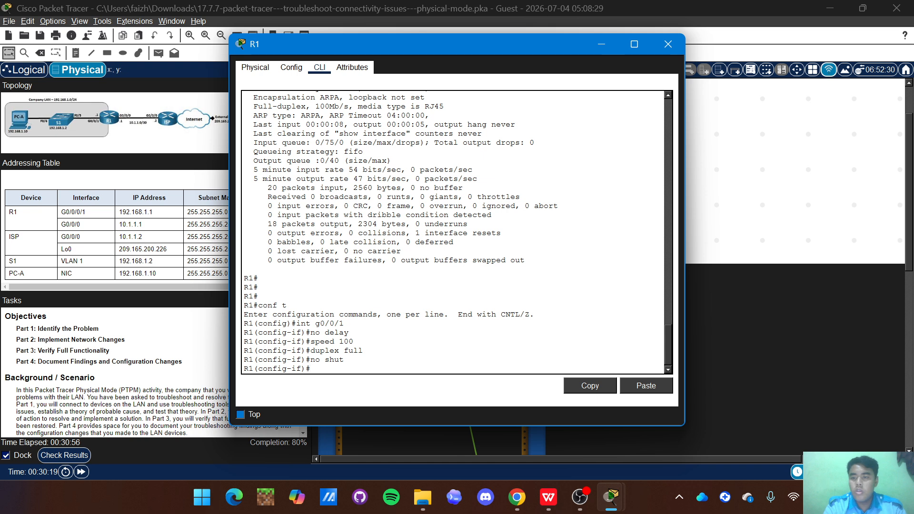
{"action": "type", "text": "exit"}
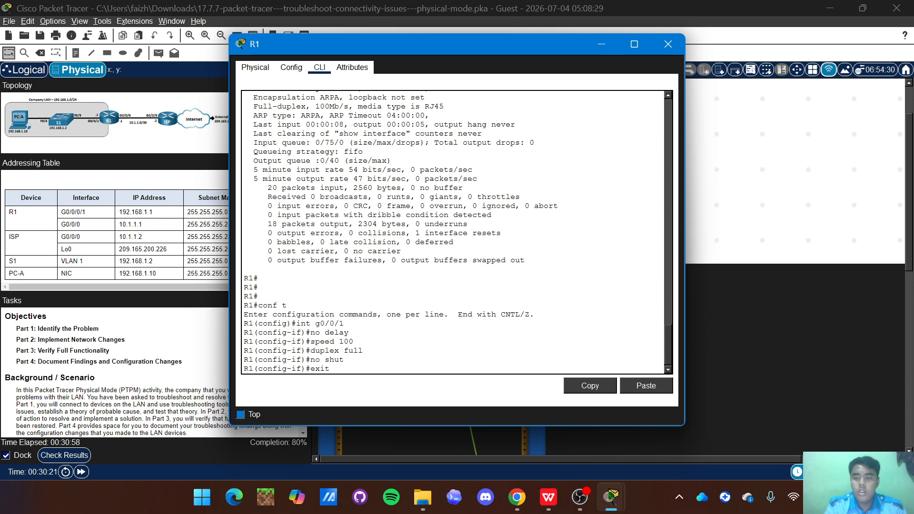
{"action": "key", "text": "Return"}
{"action": "type", "text": "end"}
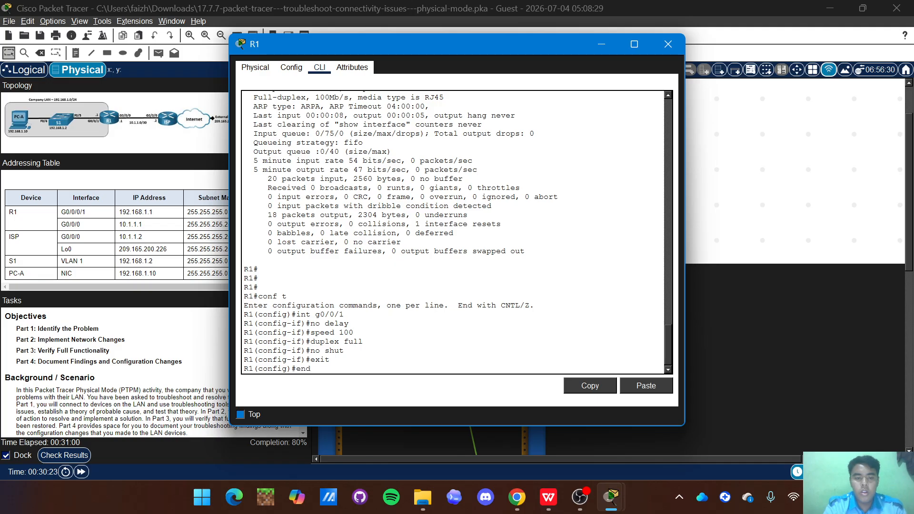
{"action": "key", "text": "Return"}
Save R1's configuration with copy running-config startup-config, accepting the default destination filename.
{"action": "type", "text": "copy r"}
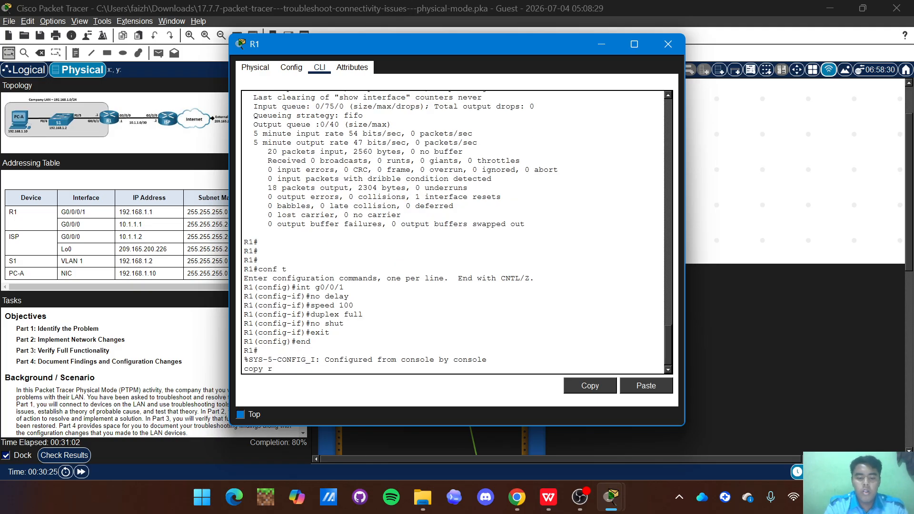
{"action": "type", "text": "unning"}
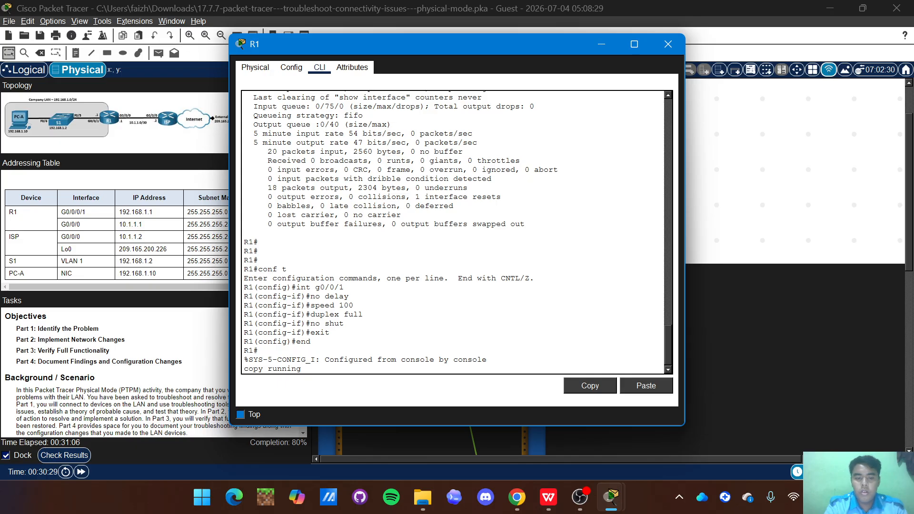
{"action": "type", "text": "-co"}
{"action": "key", "text": "Tab"}
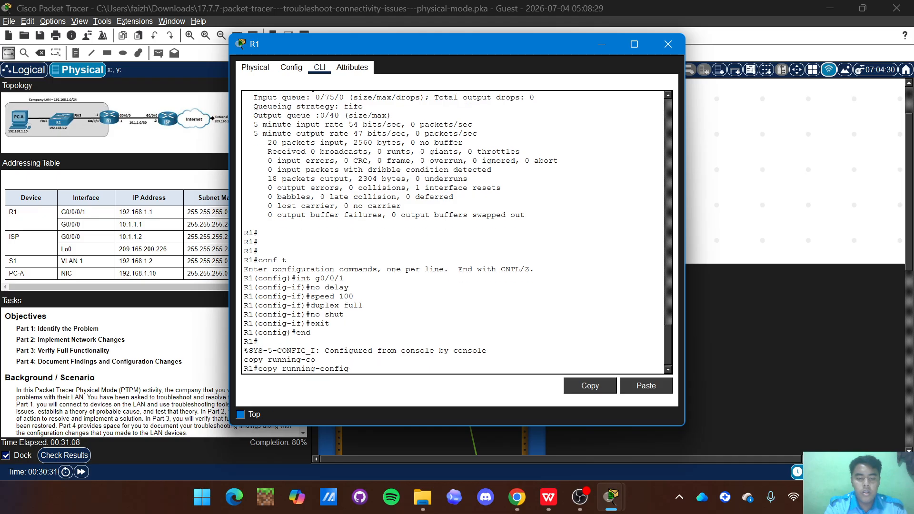
{"action": "type", "text": "strat"}
{"action": "key", "text": "BackSpace"}
{"action": "key", "text": "BackSpace"}
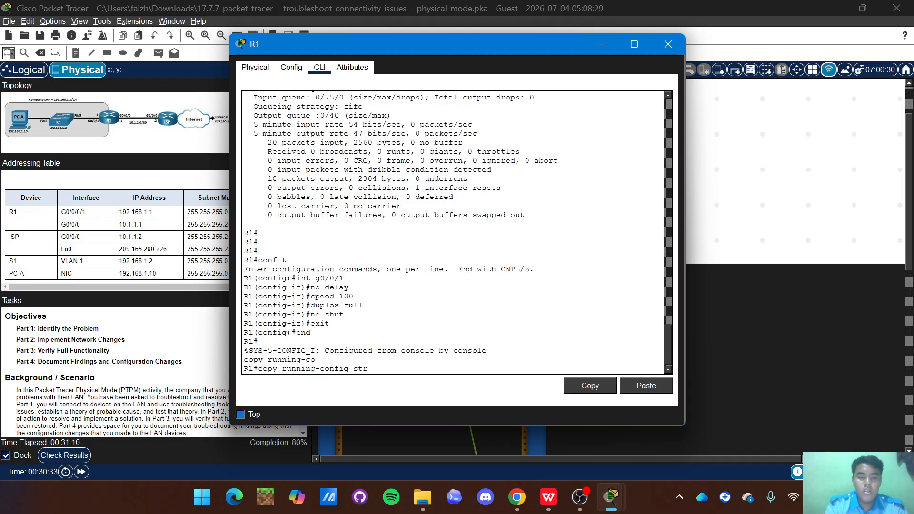
{"action": "key", "text": "BackSpace"}
{"action": "type", "text": "art"}
{"action": "key", "text": "Tab"}
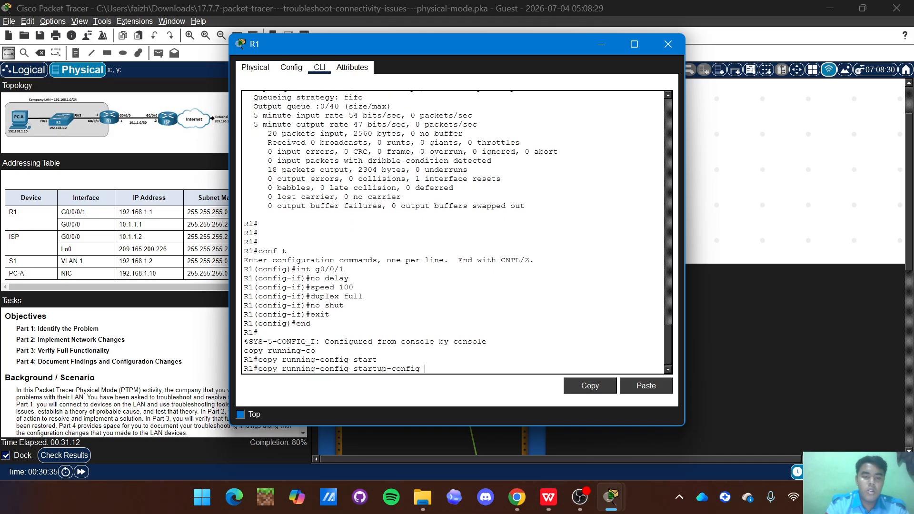
{"action": "key", "text": "Return"}
{"action": "key", "text": "Return"}
{"action": "key", "text": "Return"}
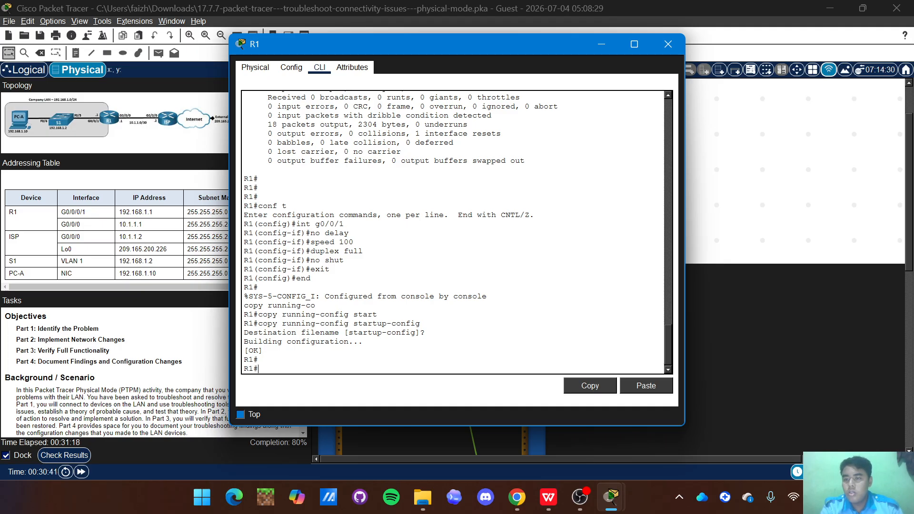
Reenter configuration mode for R1's g0/0/1 interface and set its delay to 1.
{"action": "scroll", "coordinate": [258, 371], "scroll_direction": "up", "scroll_amount": 1}
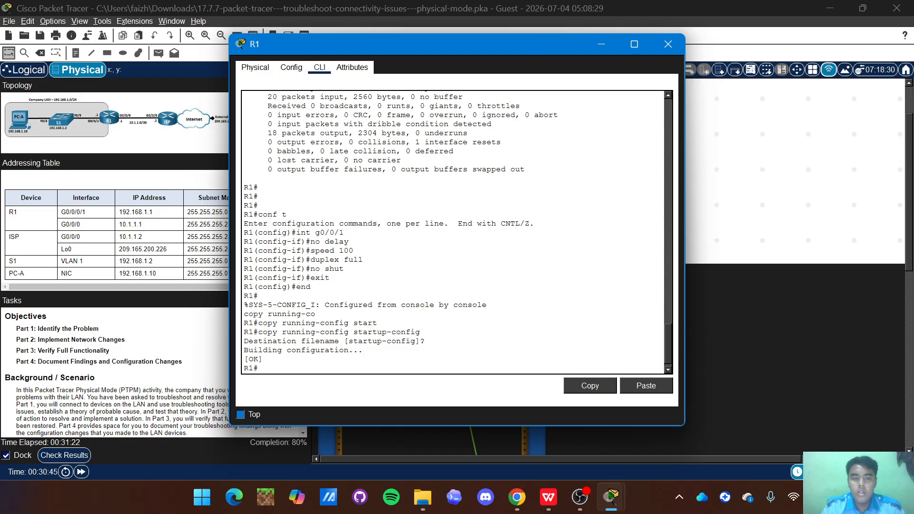
{"action": "type", "text": "con"}
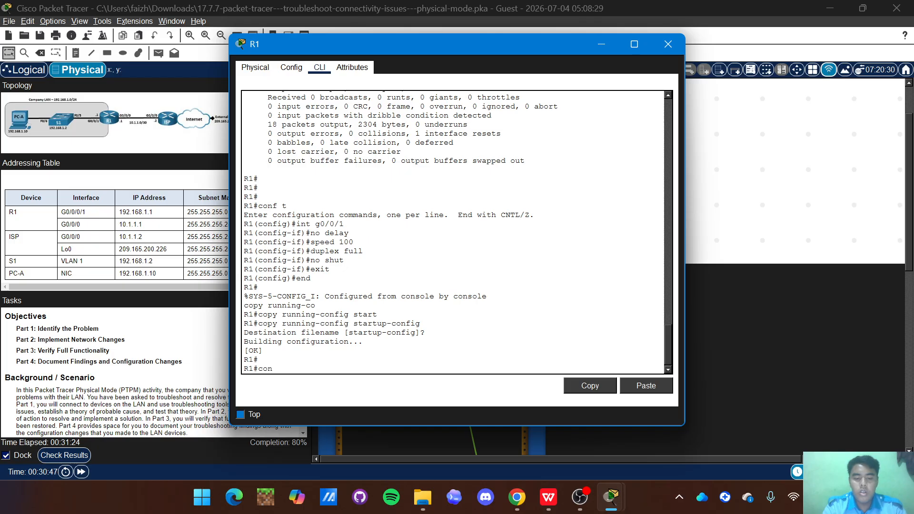
{"action": "type", "text": "f t"}
{"action": "key", "text": "Return"}
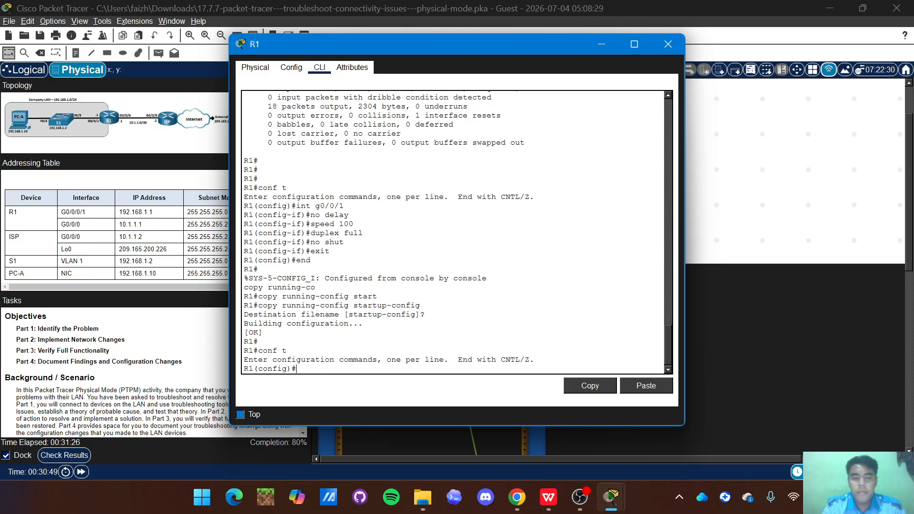
{"action": "type", "text": "int"}
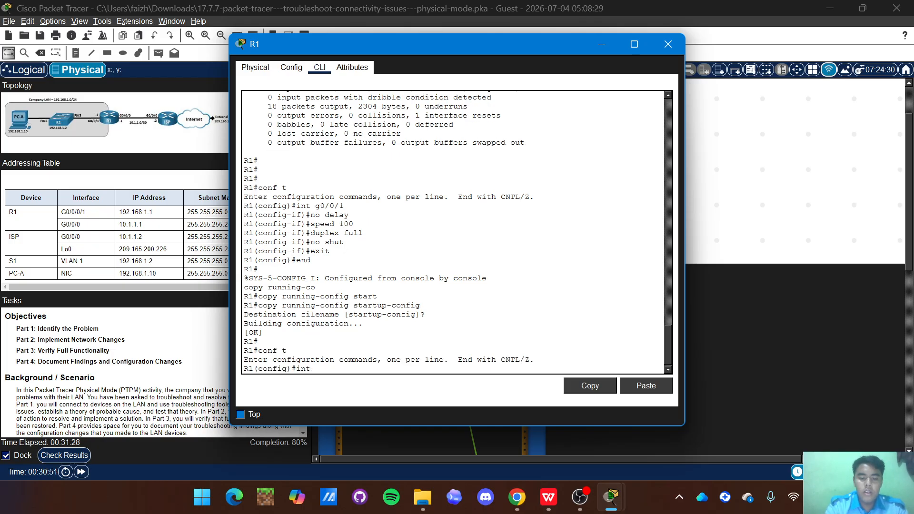
{"action": "type", "text": " g0/0/"}
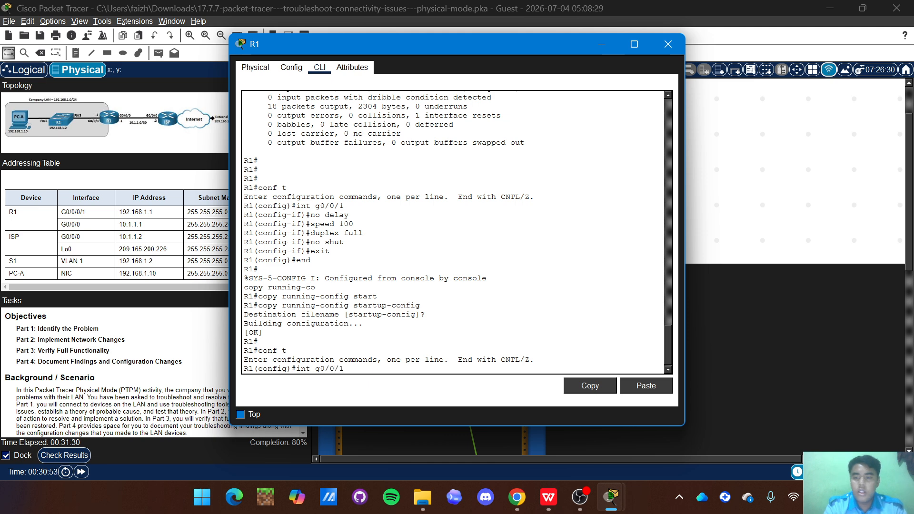
{"action": "type", "text": "1"}
{"action": "key", "text": "Return"}
{"action": "type", "text": "de"}
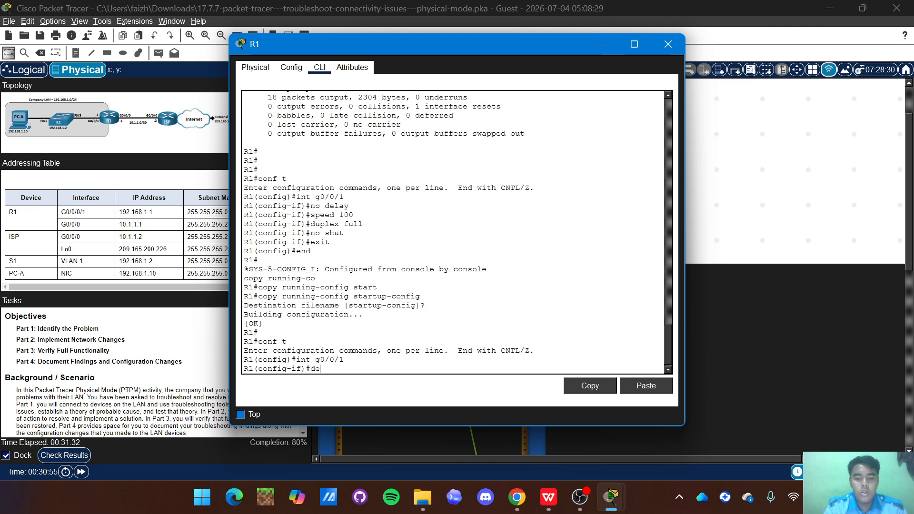
{"action": "type", "text": "lay 1"}
{"action": "key", "text": "Return"}
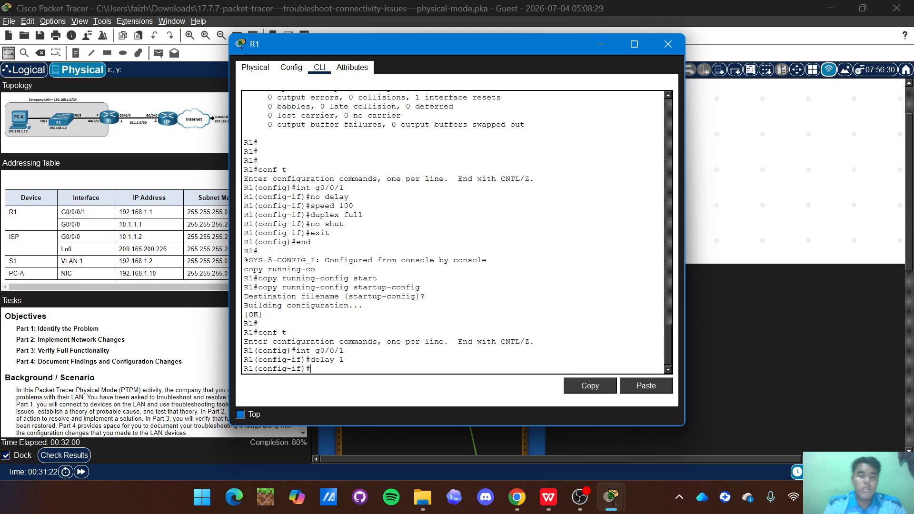
Clear the delay on R1's G0/0/1 interface with no delay, and check the activity results.
{"action": "type", "text": "no delay"}
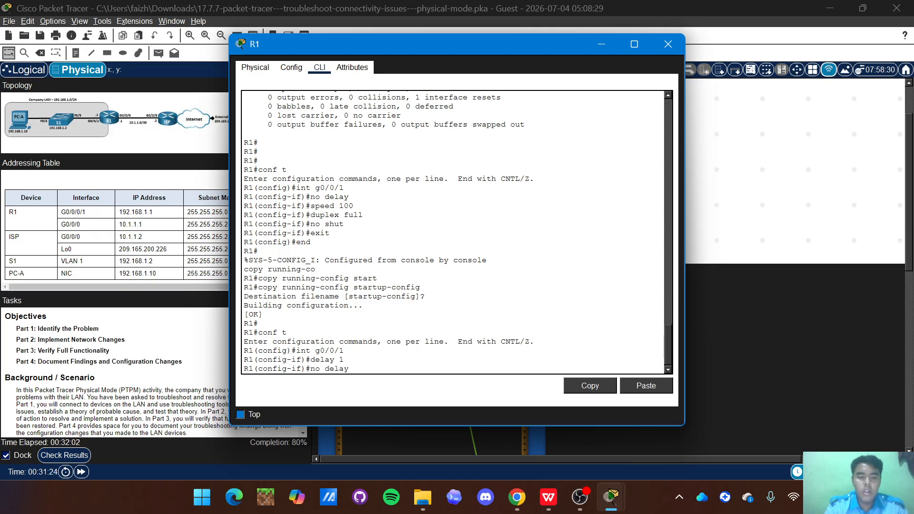
{"action": "key", "text": "Return"}
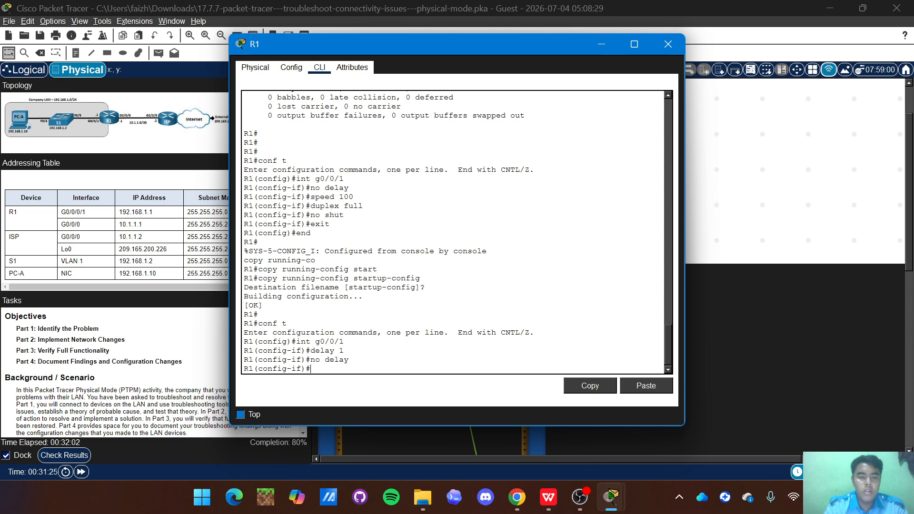
{"action": "left_click", "coordinate": [667, 46]}
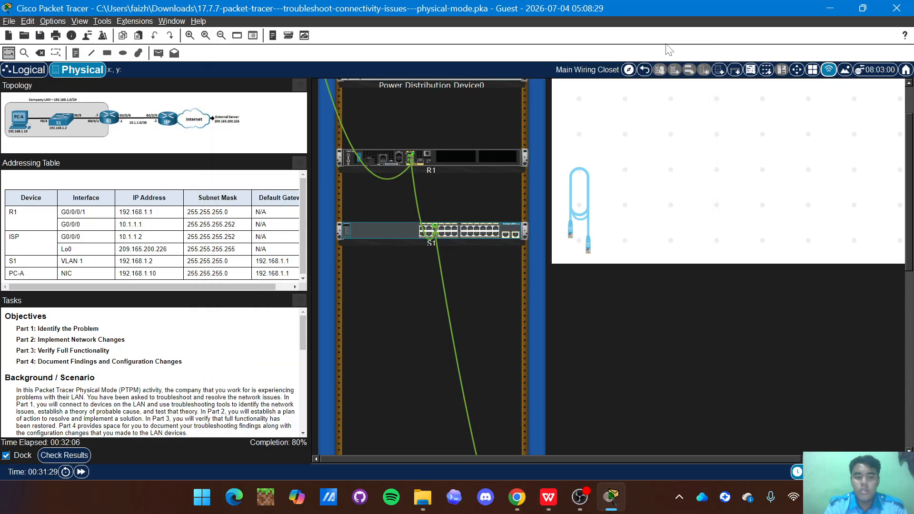
{"action": "left_click", "coordinate": [64, 455]}
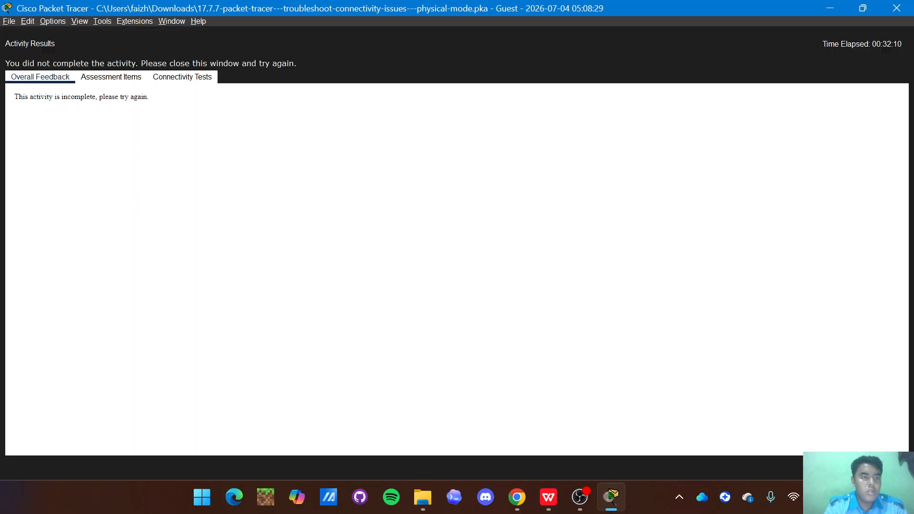
Review the assessment items for R1's GigabitEthernet0/0/1 port, including Delay, and close the activity results.
{"action": "left_click", "coordinate": [114, 79]}
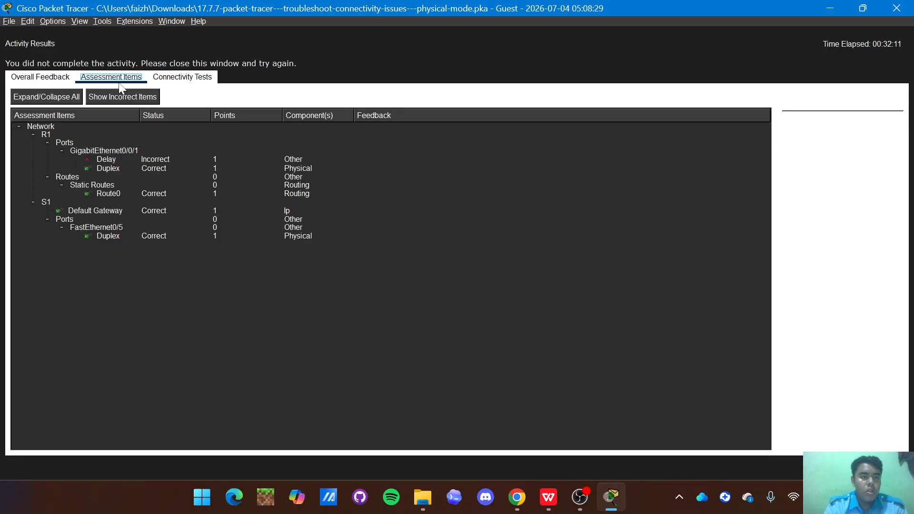
{"action": "double_click", "coordinate": [113, 153]}
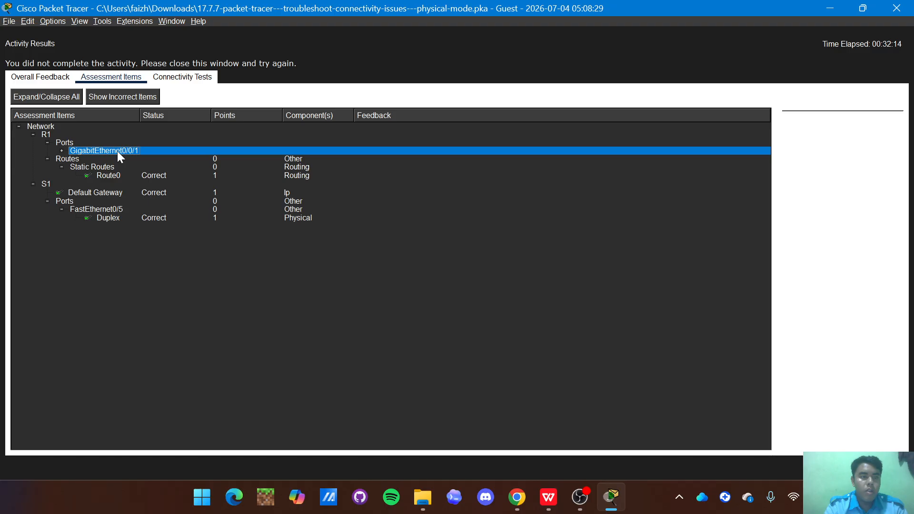
{"action": "double_click", "coordinate": [108, 144]}
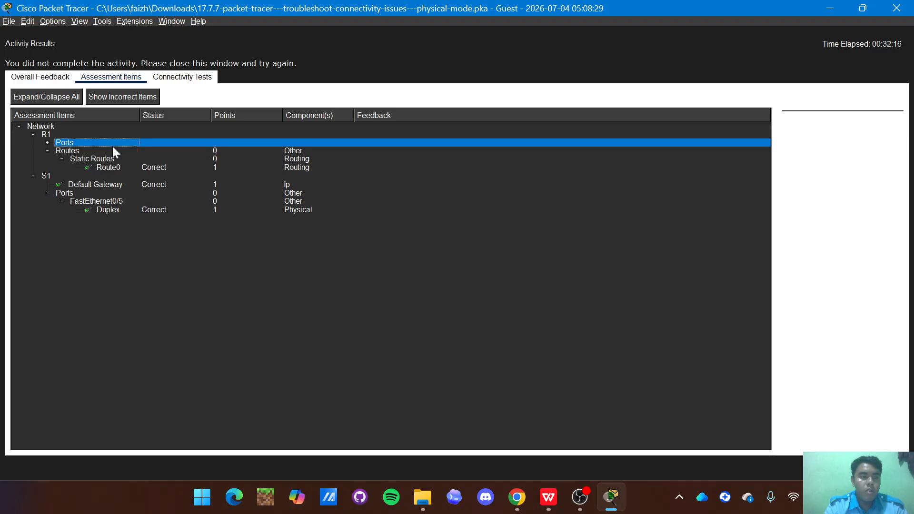
{"action": "left_click", "coordinate": [112, 149]}
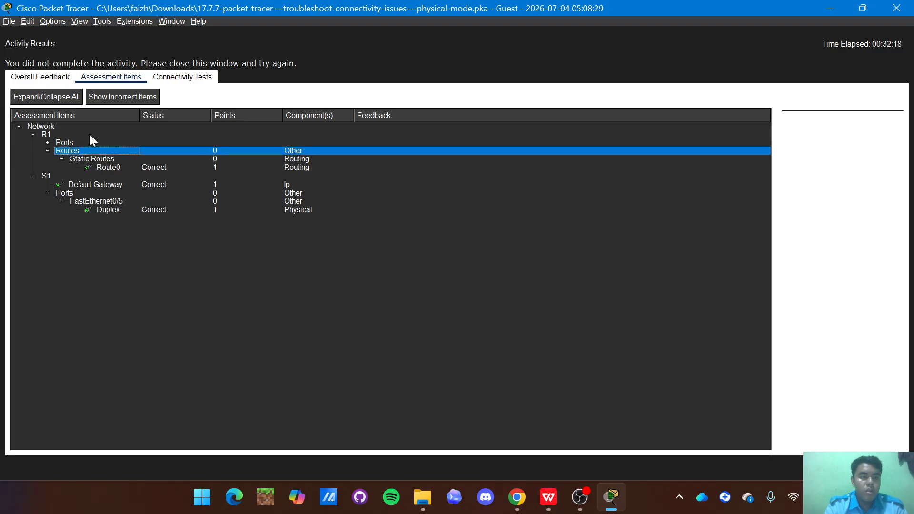
{"action": "left_click", "coordinate": [47, 143]}
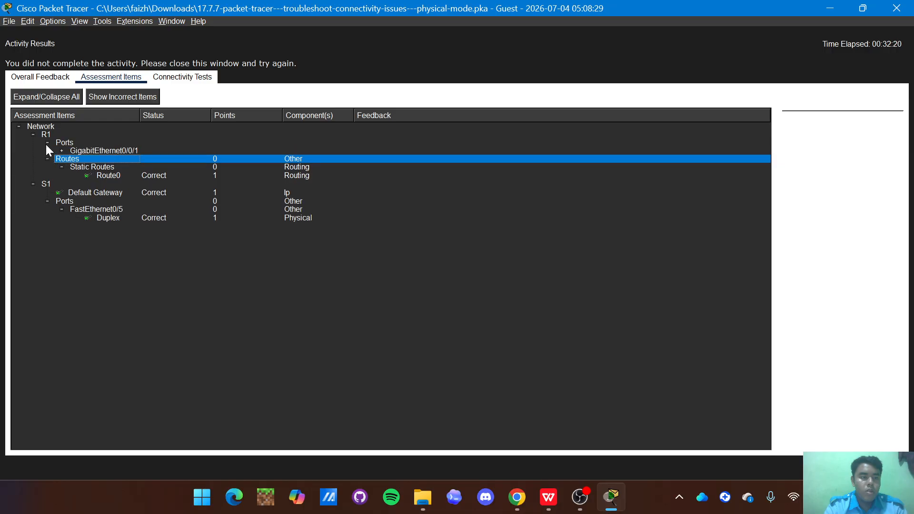
{"action": "left_click", "coordinate": [61, 152]}
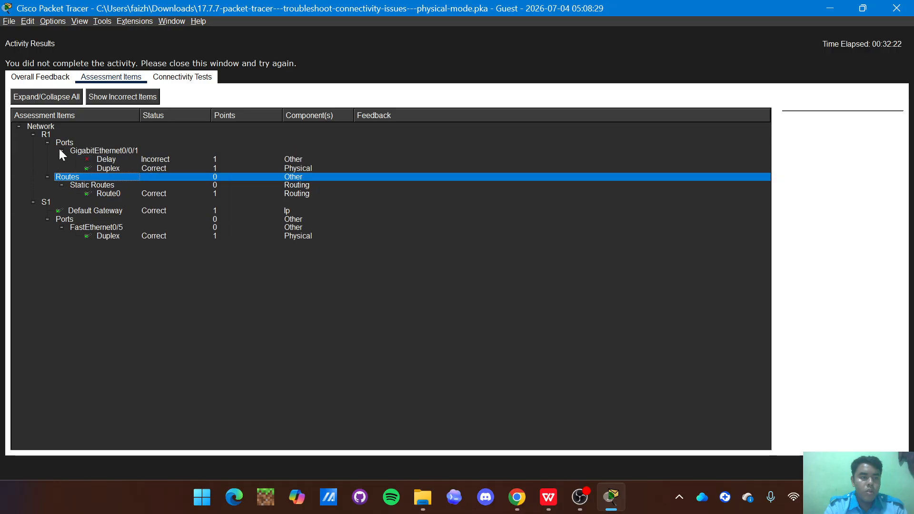
{"action": "left_click", "coordinate": [90, 160]}
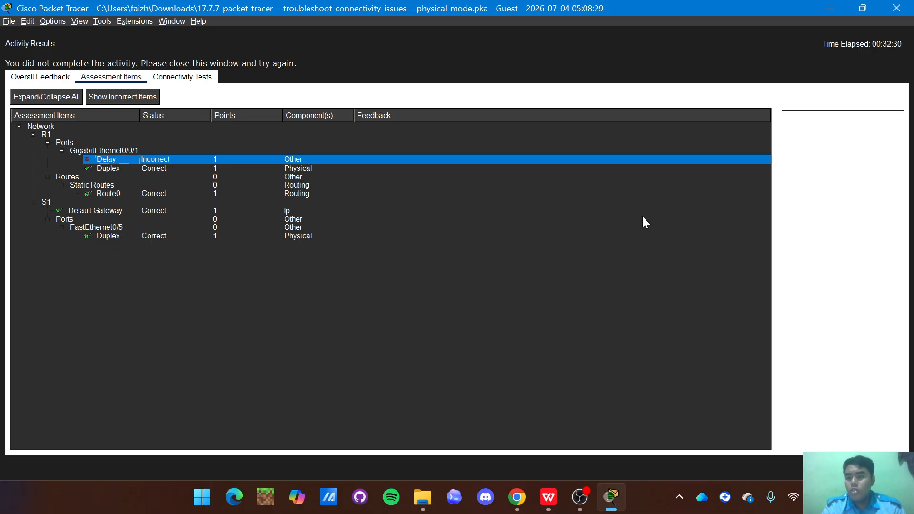
{"action": "key", "text": "alt+Tab"}
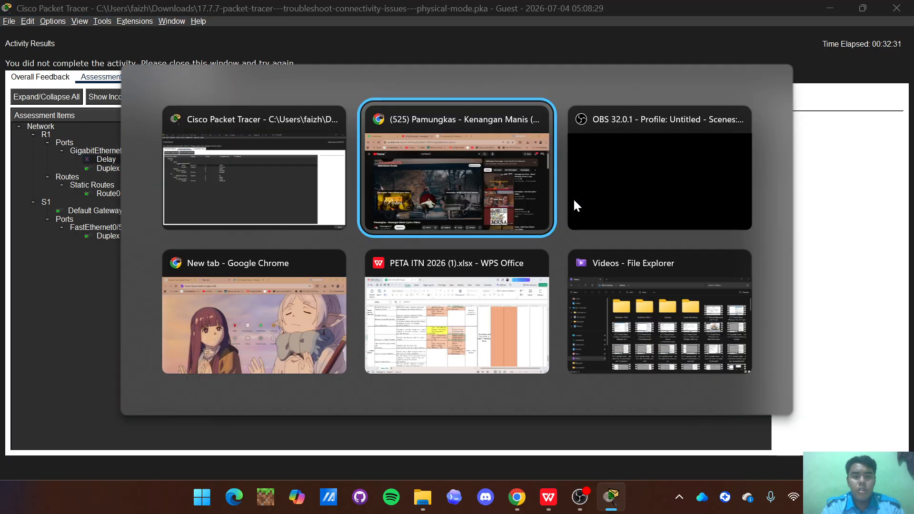
{"action": "left_click", "coordinate": [284, 170]}
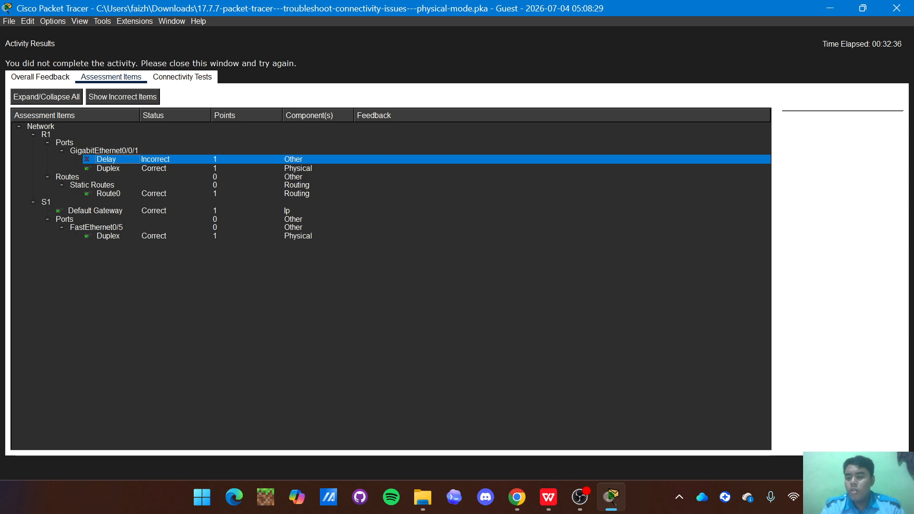
{"action": "left_click", "coordinate": [882, 468]}
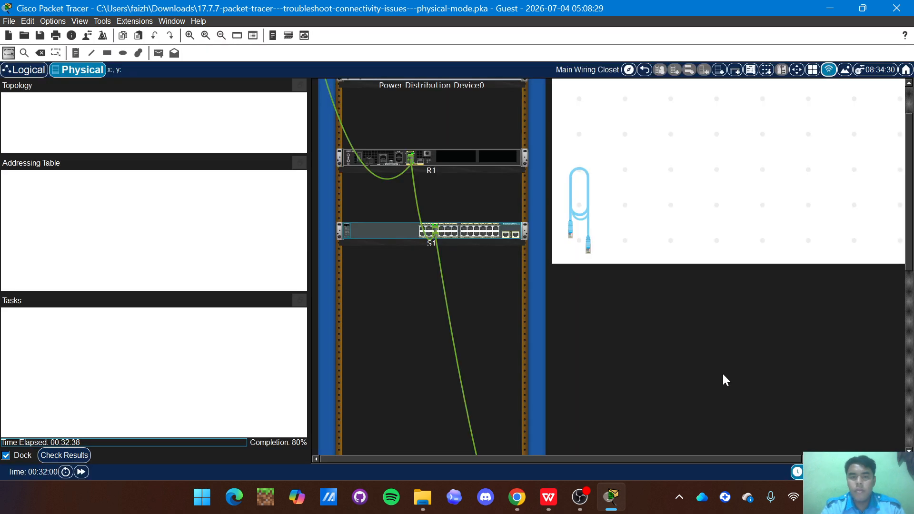
Reopen R1's command line and exit interface and global configuration mode back to privileged EXEC mode.
{"action": "left_click", "coordinate": [452, 157]}
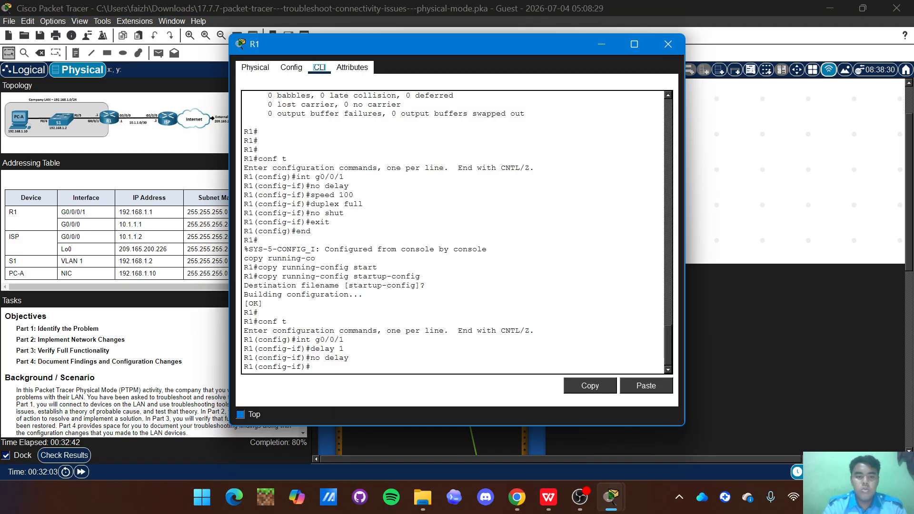
{"action": "key", "text": "Return"}
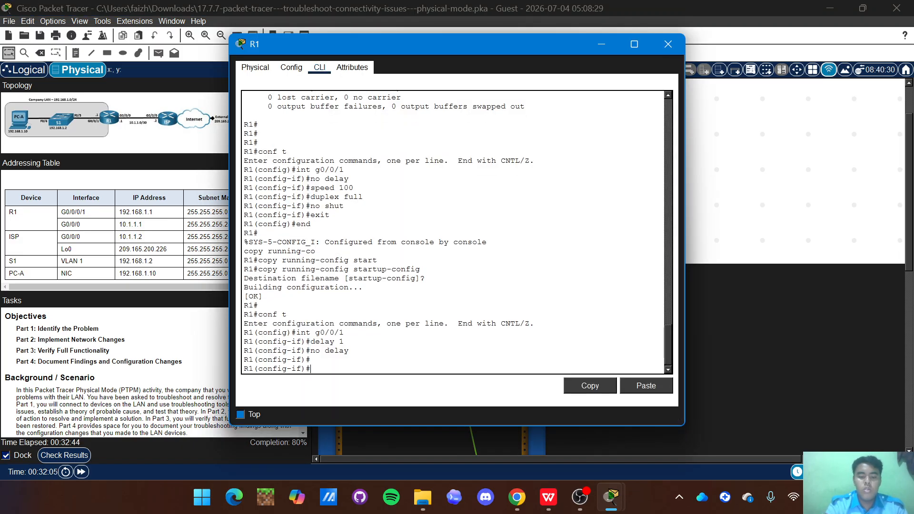
{"action": "type", "text": "ex"}
{"action": "key", "text": "Return"}
{"action": "type", "text": "\\"}
{"action": "key", "text": "Return"}
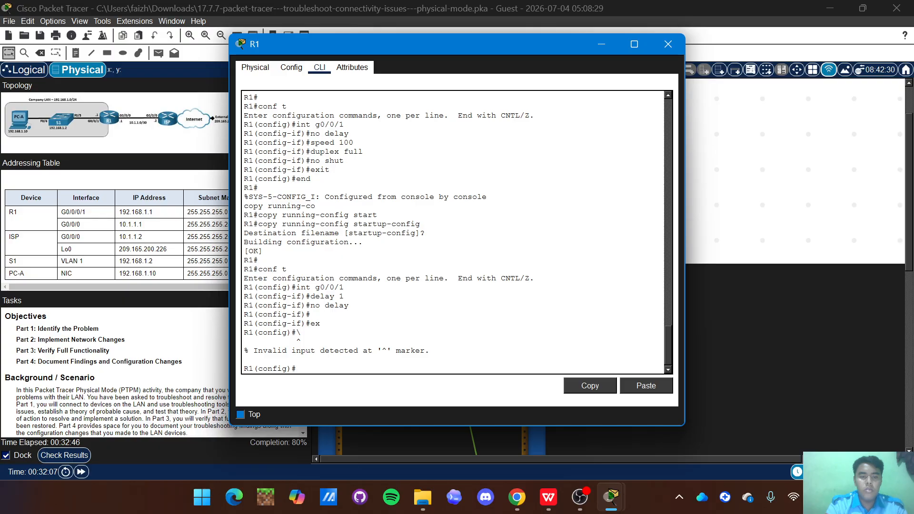
{"action": "type", "text": "ex"}
{"action": "key", "text": "Return"}
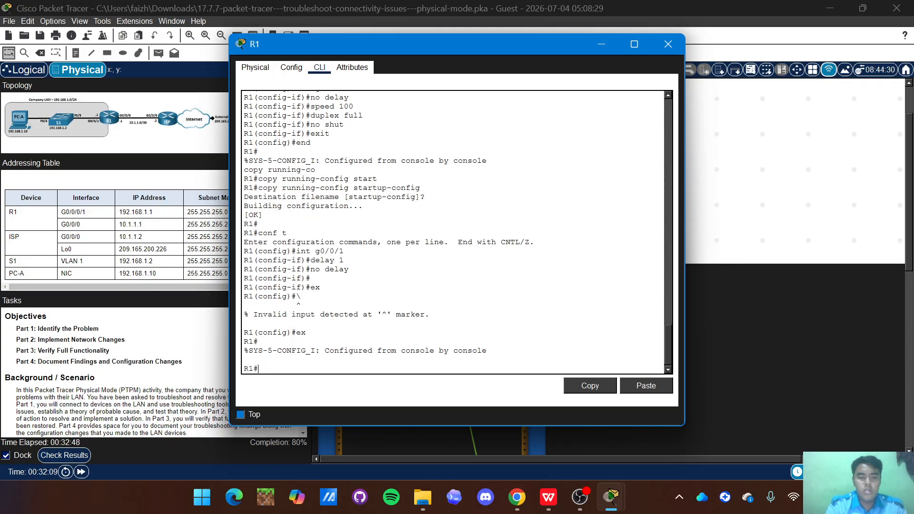
Display the status and delay of R1's G0/0/1 interface with show interfaces g0/0/1, paging through the full output.
{"action": "type", "text": "show u"}
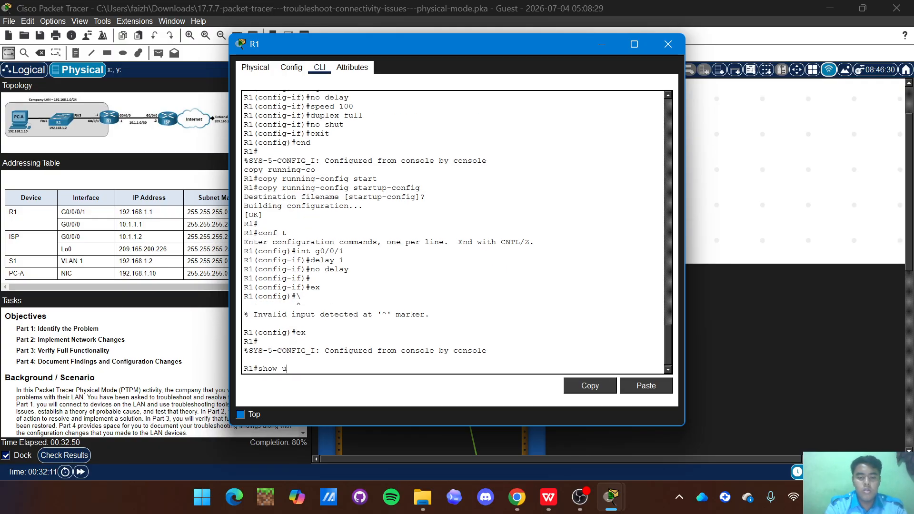
{"action": "type", "text": "=int"}
{"action": "key", "text": "Tab"}
{"action": "key", "text": "BackSpace"}
{"action": "key", "text": "BackSpace"}
{"action": "key", "text": "BackSpace"}
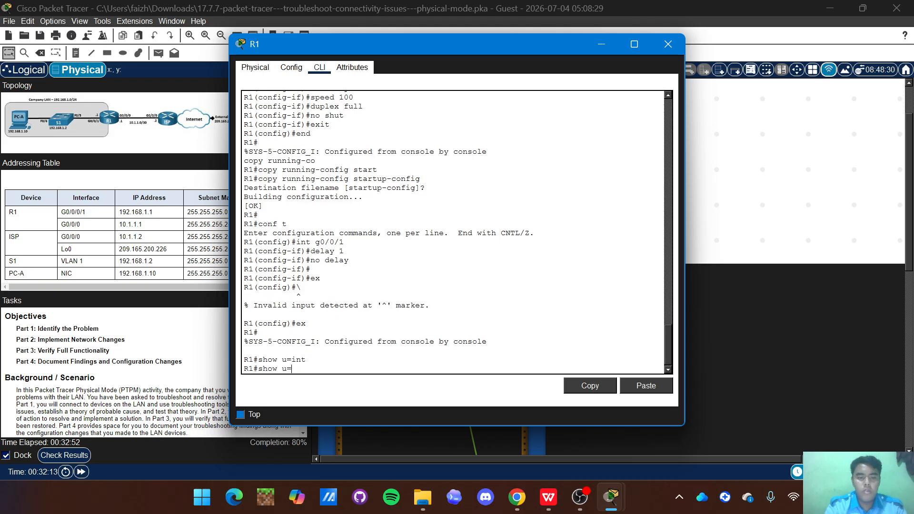
{"action": "key", "text": "BackSpace"}
{"action": "key", "text": "BackSpace"}
{"action": "type", "text": "int"}
{"action": "key", "text": "Tab"}
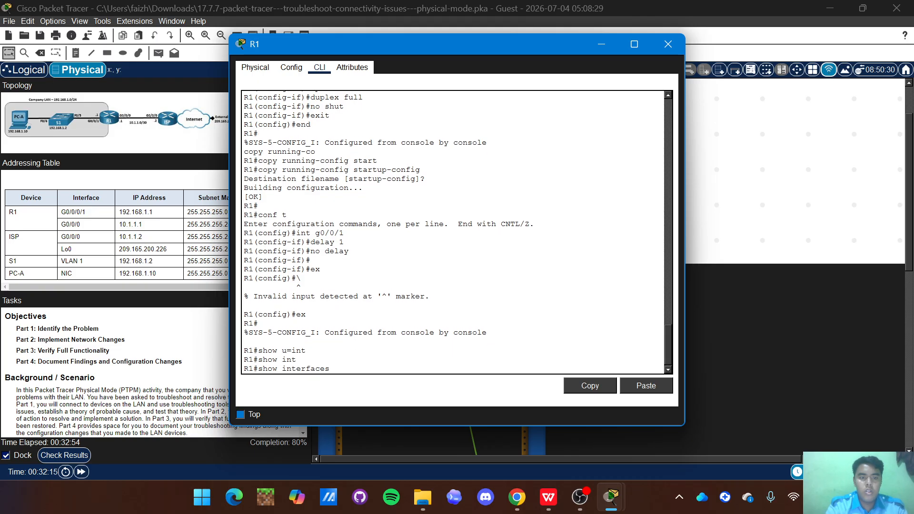
{"action": "type", "text": "g"}
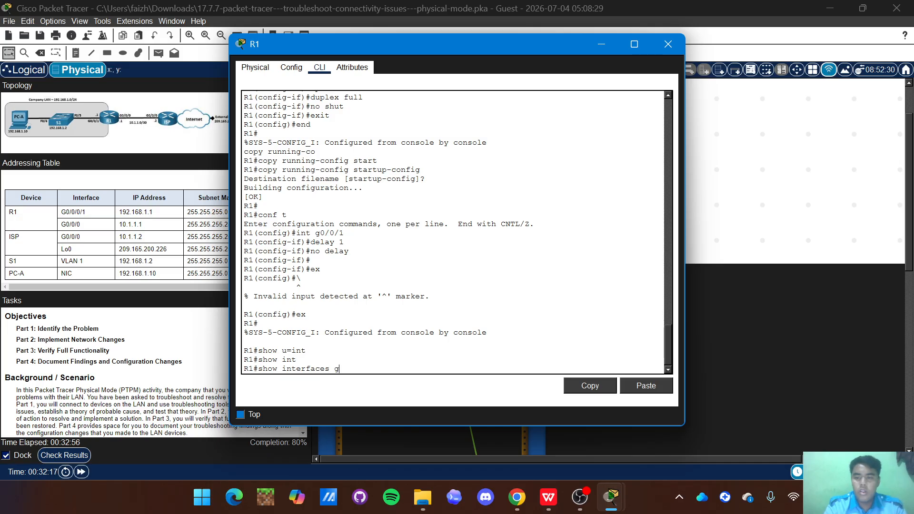
{"action": "type", "text": "0/0/1"}
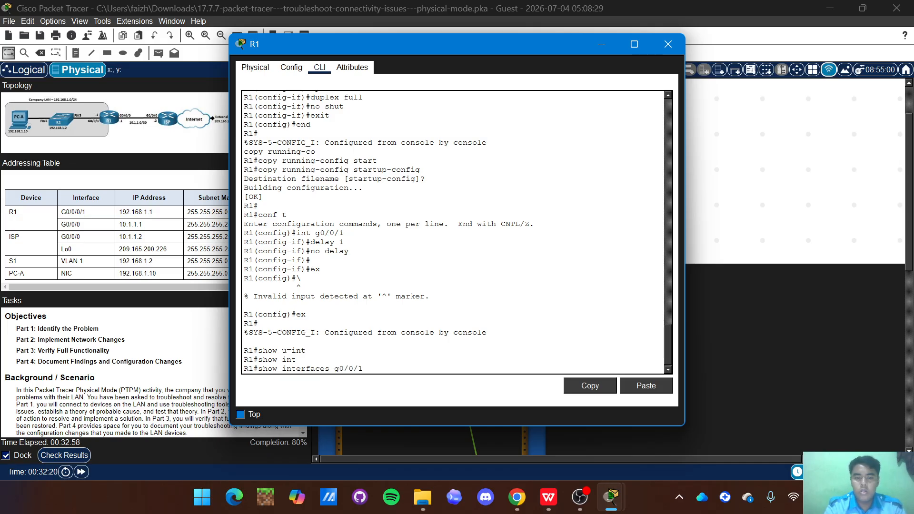
{"action": "key", "text": "Return"}
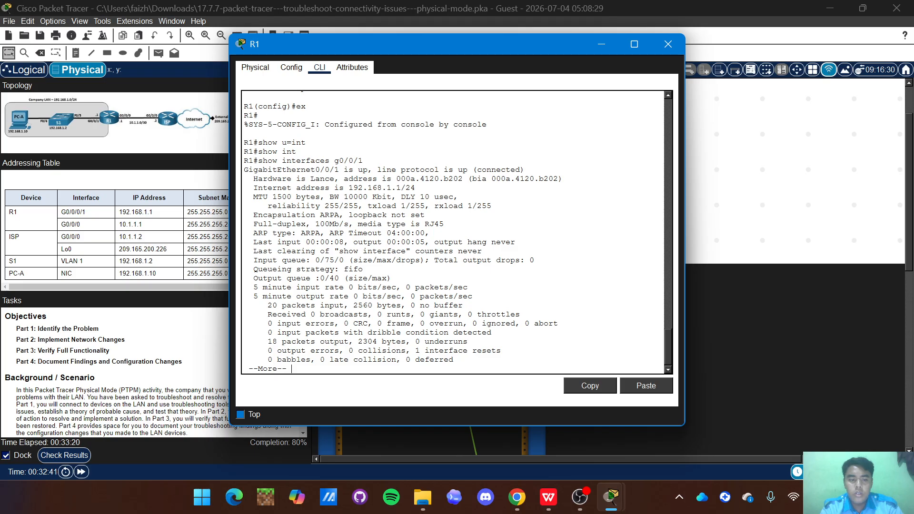
{"action": "key", "text": "space"}
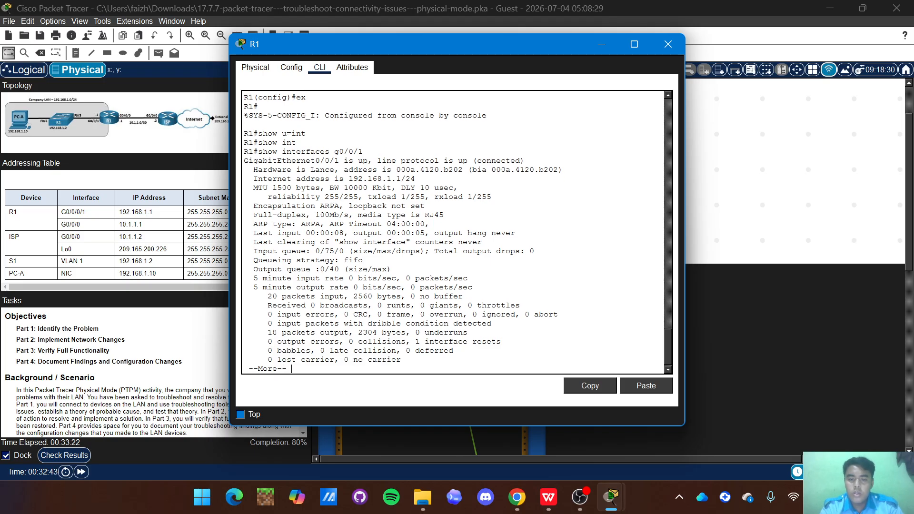
{"action": "key", "text": "Return"}
{"action": "key", "text": "Return"}
{"action": "key", "text": "Return"}
{"action": "key", "text": "Return"}
{"action": "key", "text": "Return"}
{"action": "key", "text": "Return"}
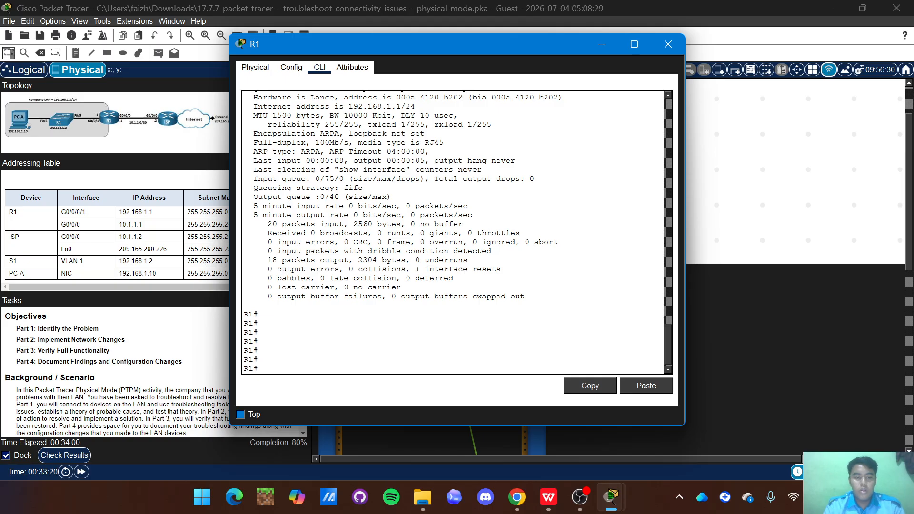
Enter configuration mode for R1's g0/0/1 interface, set its delay to 10, and put the R1 window away.
{"action": "type", "text": "conf t"}
{"action": "key", "text": "Return"}
{"action": "type", "text": "int "}
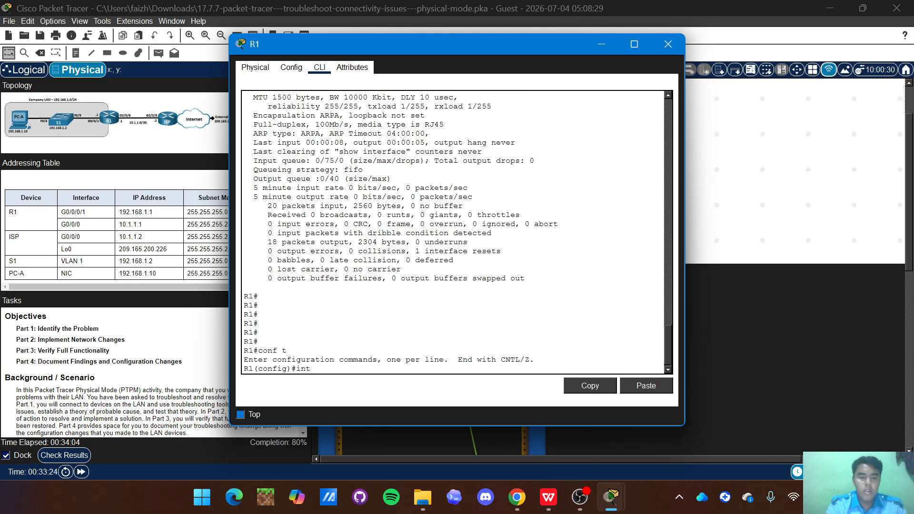
{"action": "type", "text": "g"}
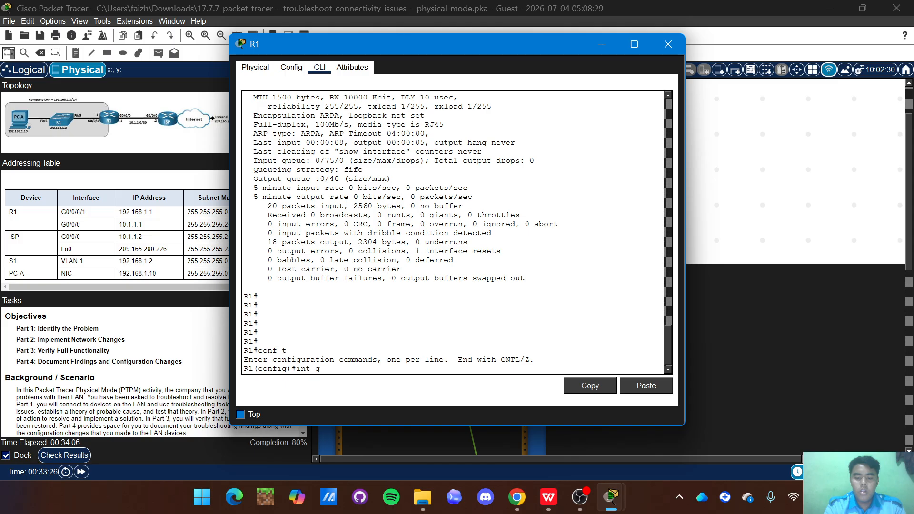
{"action": "type", "text": "0/0/1"}
{"action": "key", "text": "Return"}
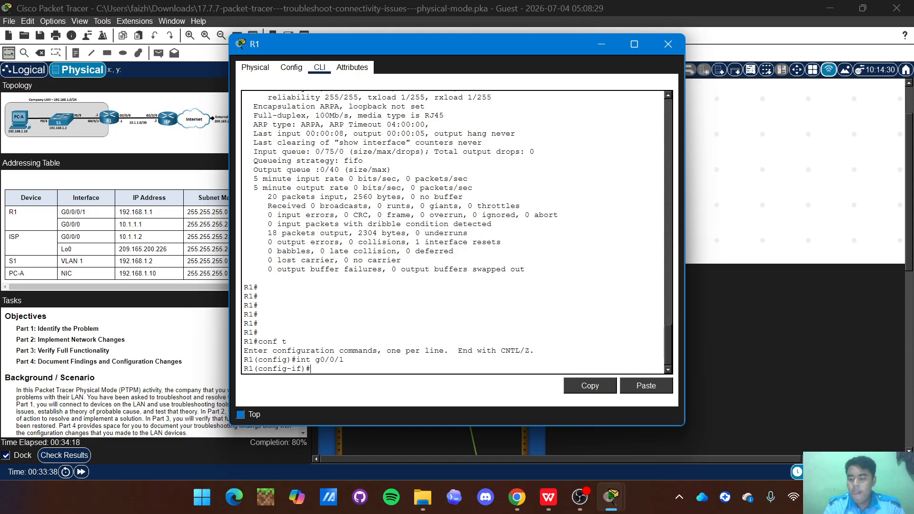
{"action": "type", "text": "delay 10"}
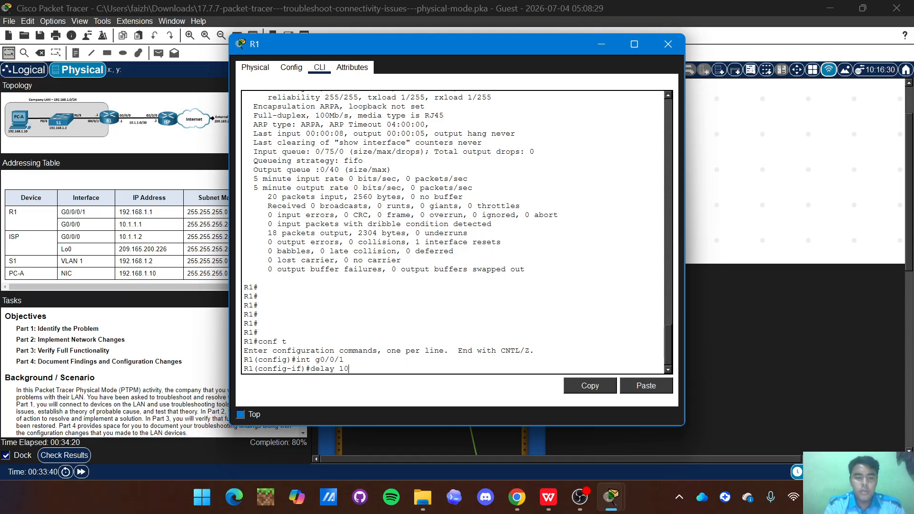
{"action": "key", "text": "Return"}
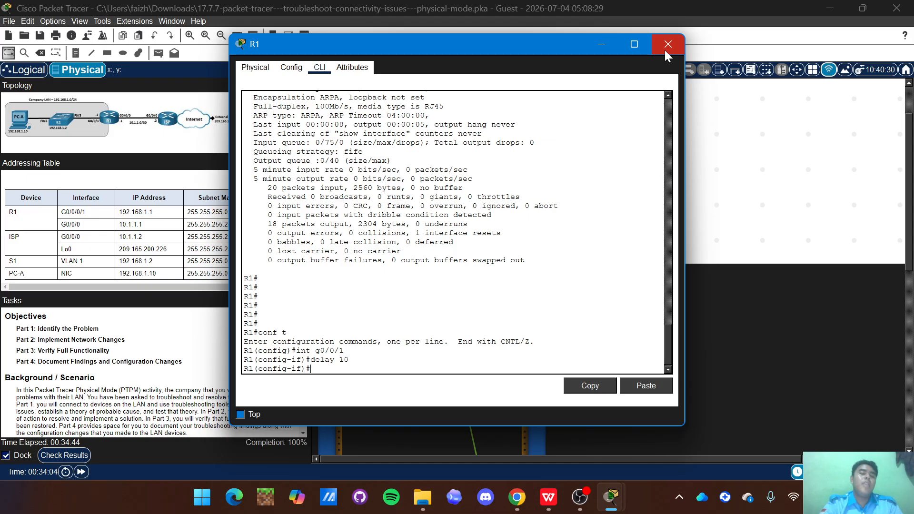
{"action": "left_click", "coordinate": [604, 44]}
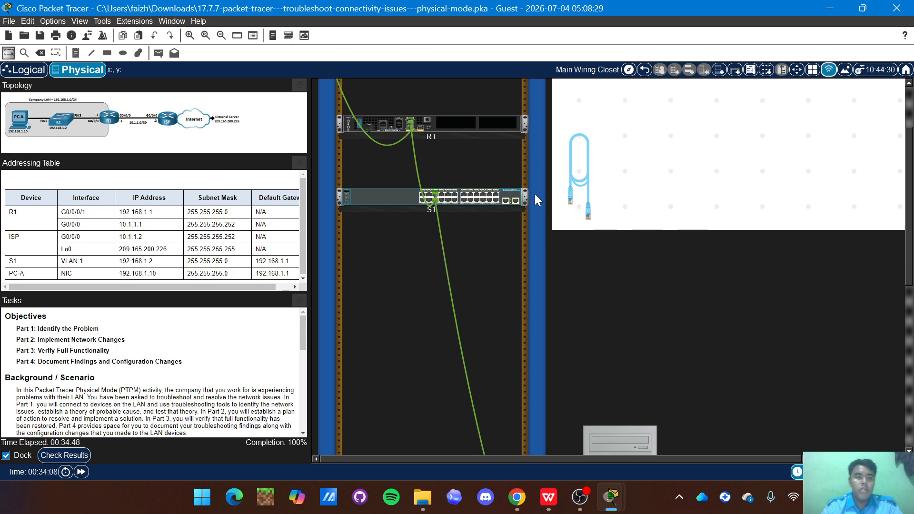
Check the activity results again and review the status of the assessment items.
{"action": "scroll", "coordinate": [535, 193], "scroll_direction": "up", "scroll_amount": 3}
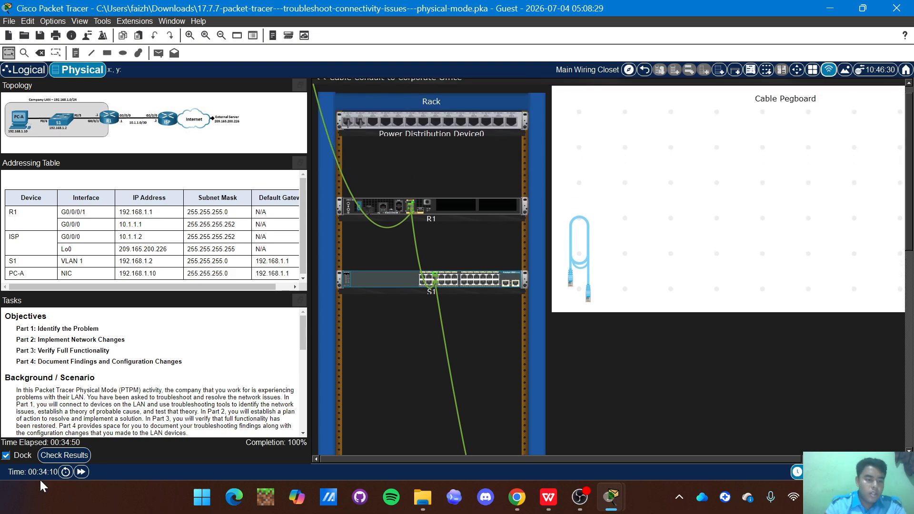
{"action": "left_click", "coordinate": [57, 456]}
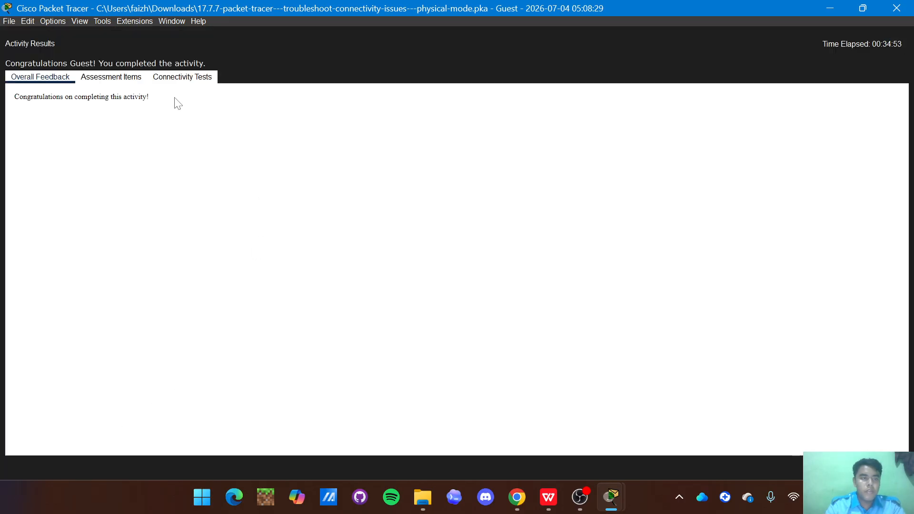
{"action": "left_click", "coordinate": [128, 79]}
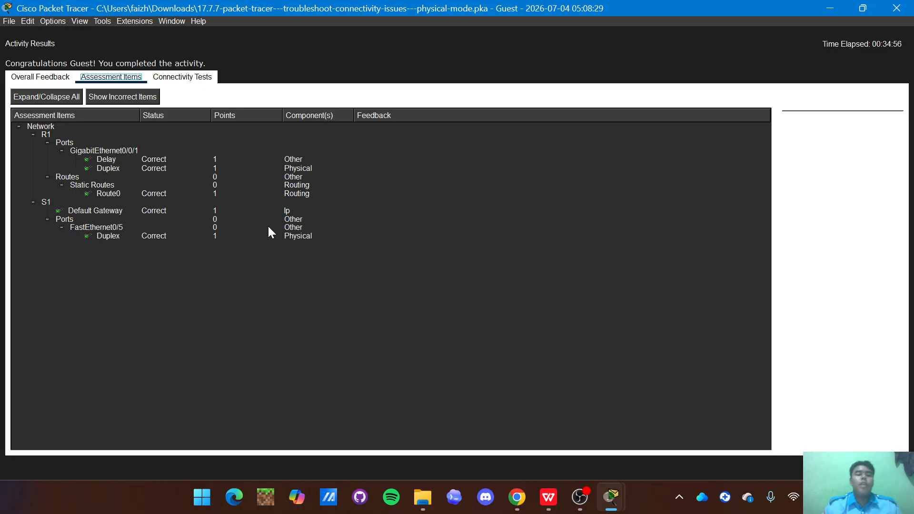